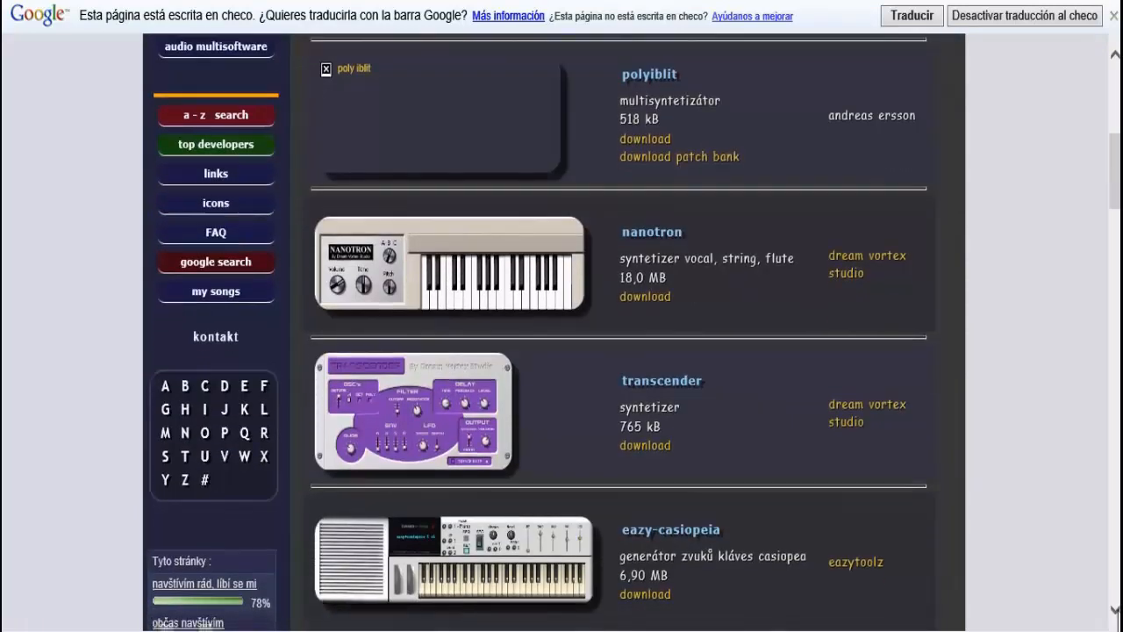
Look through the synth plugins on the current listing page down to its page numbers.
{"action": "scroll", "coordinate": [561, 333], "scroll_direction": "down", "scroll_amount": 3}
{"action": "scroll", "coordinate": [614, 333], "scroll_direction": "down", "scroll_amount": 3}
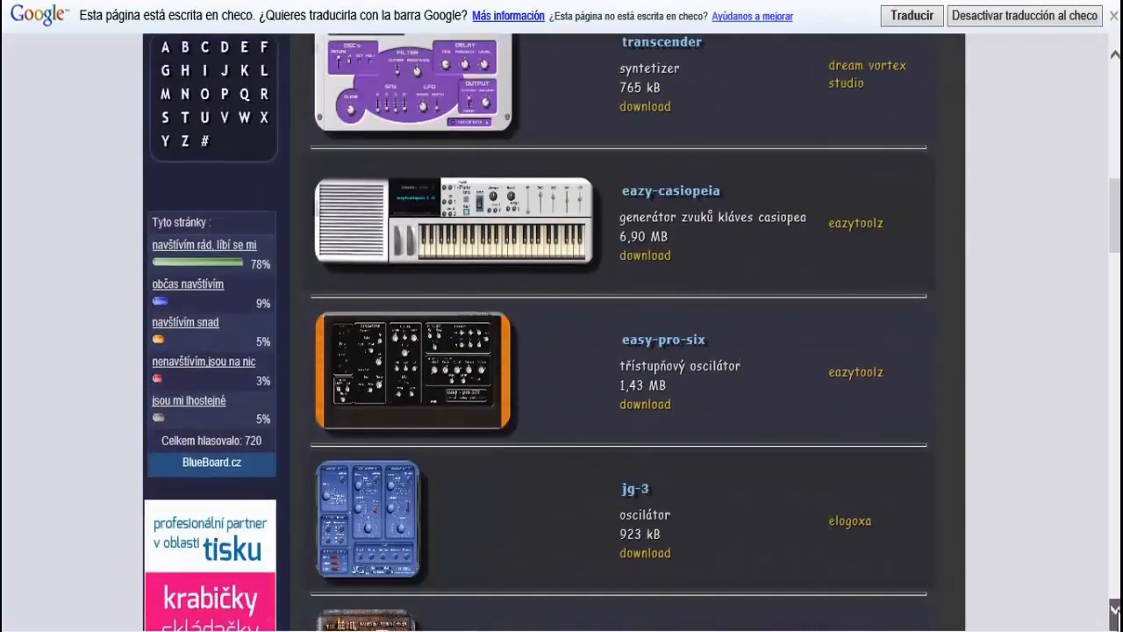
{"action": "scroll", "coordinate": [614, 334], "scroll_direction": "down", "scroll_amount": 4}
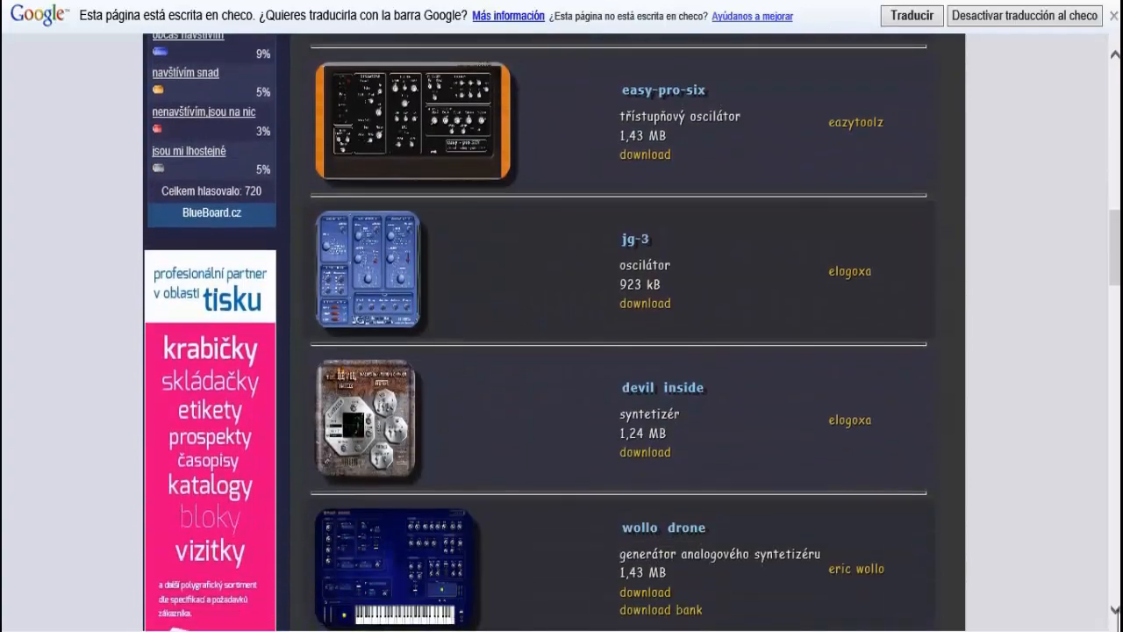
{"action": "scroll", "coordinate": [615, 333], "scroll_direction": "down", "scroll_amount": 4}
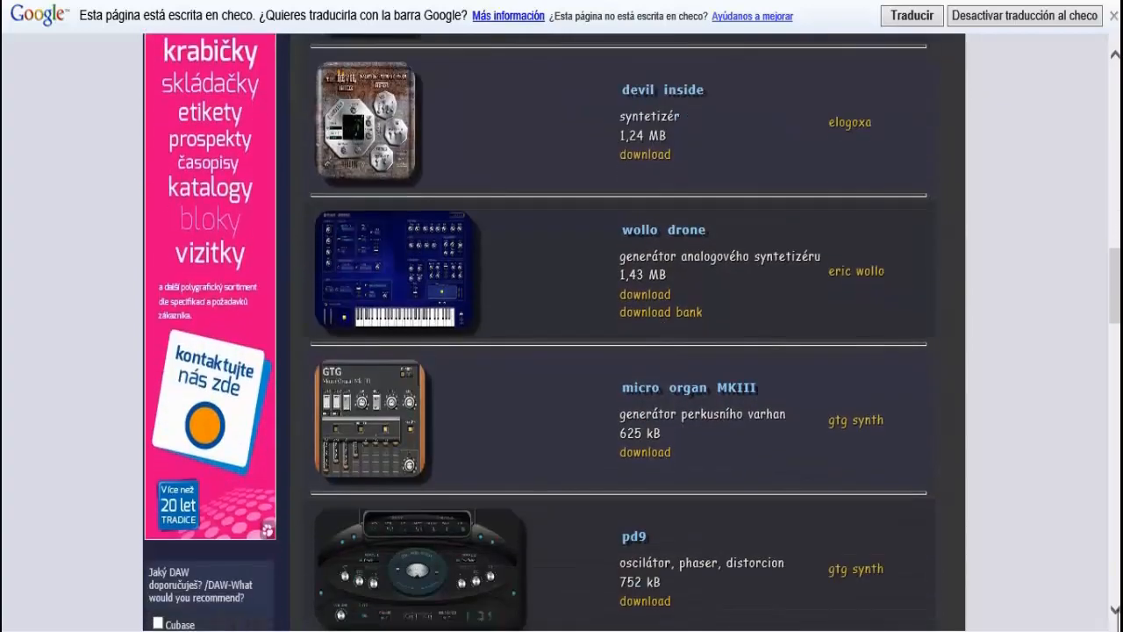
{"action": "scroll", "coordinate": [614, 334], "scroll_direction": "down", "scroll_amount": 3}
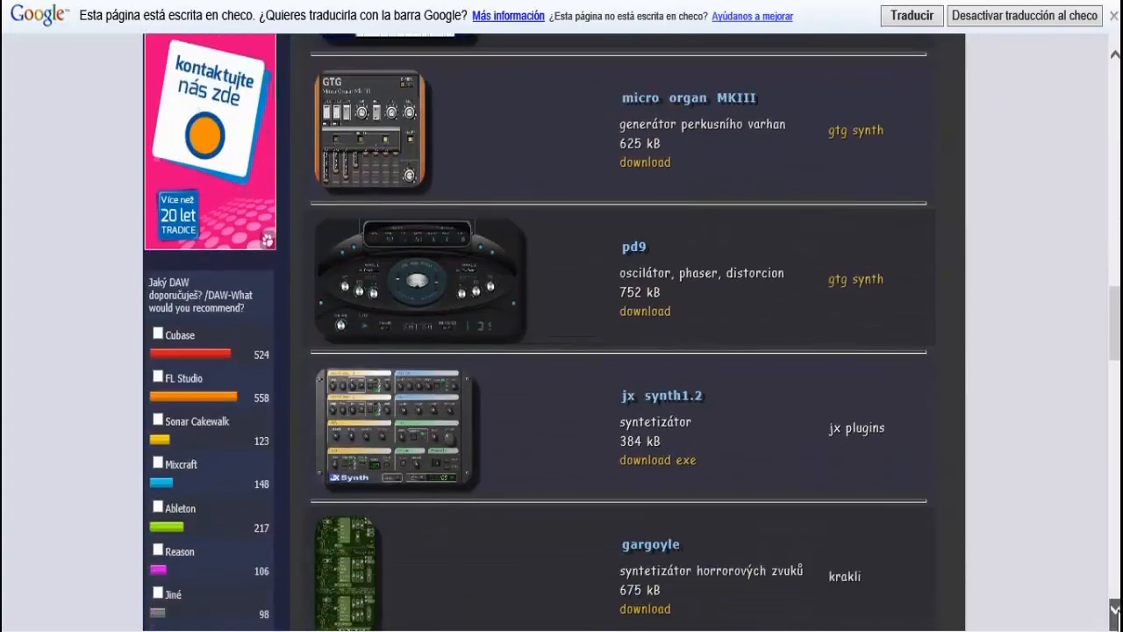
{"action": "scroll", "coordinate": [614, 334], "scroll_direction": "down", "scroll_amount": 4}
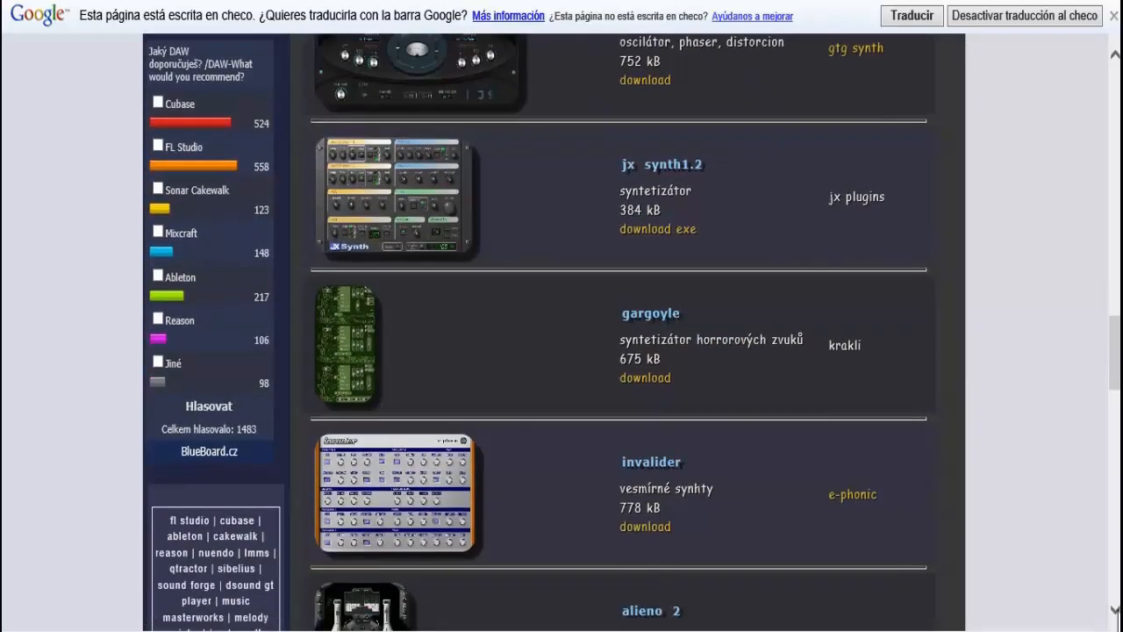
{"action": "scroll", "coordinate": [614, 333], "scroll_direction": "down", "scroll_amount": 4}
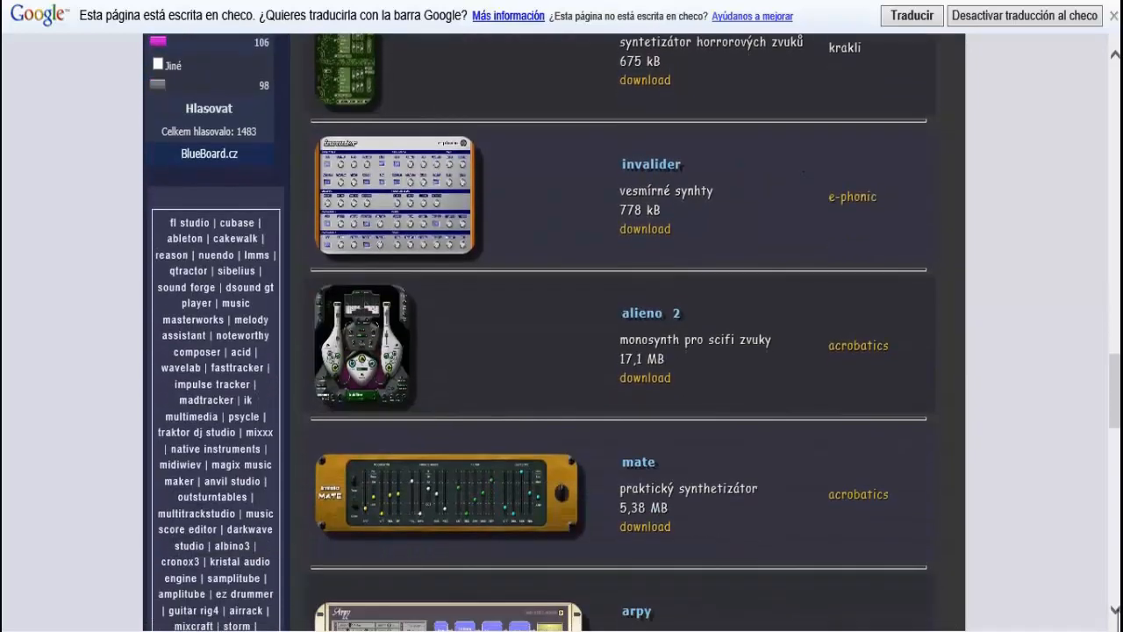
{"action": "scroll", "coordinate": [614, 334], "scroll_direction": "down", "scroll_amount": 4}
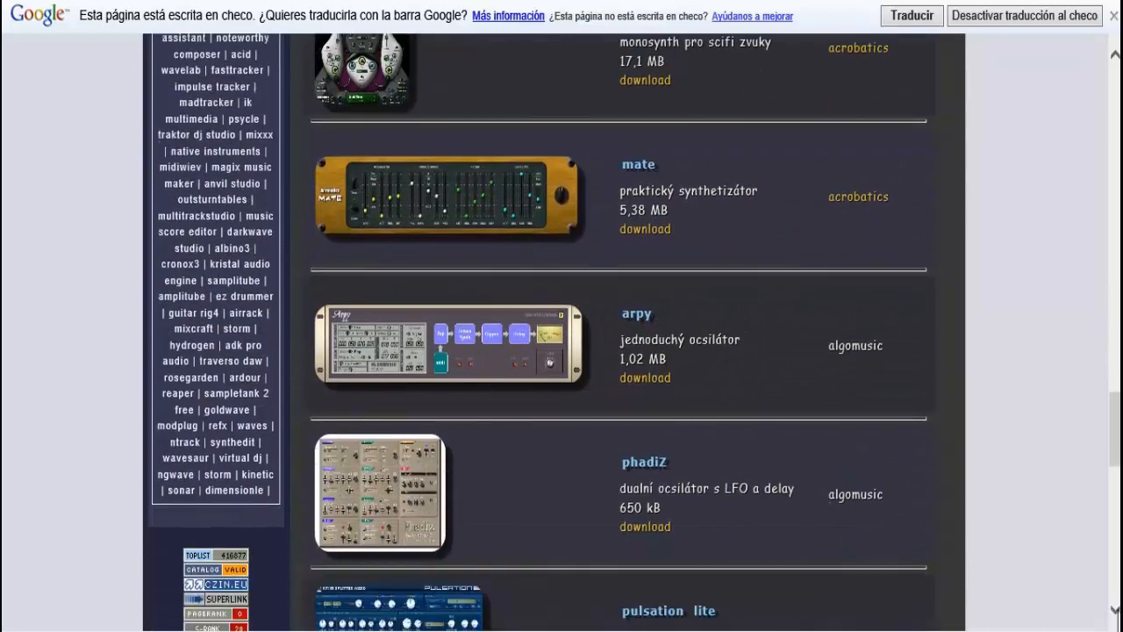
{"action": "scroll", "coordinate": [615, 334], "scroll_direction": "down", "scroll_amount": 2}
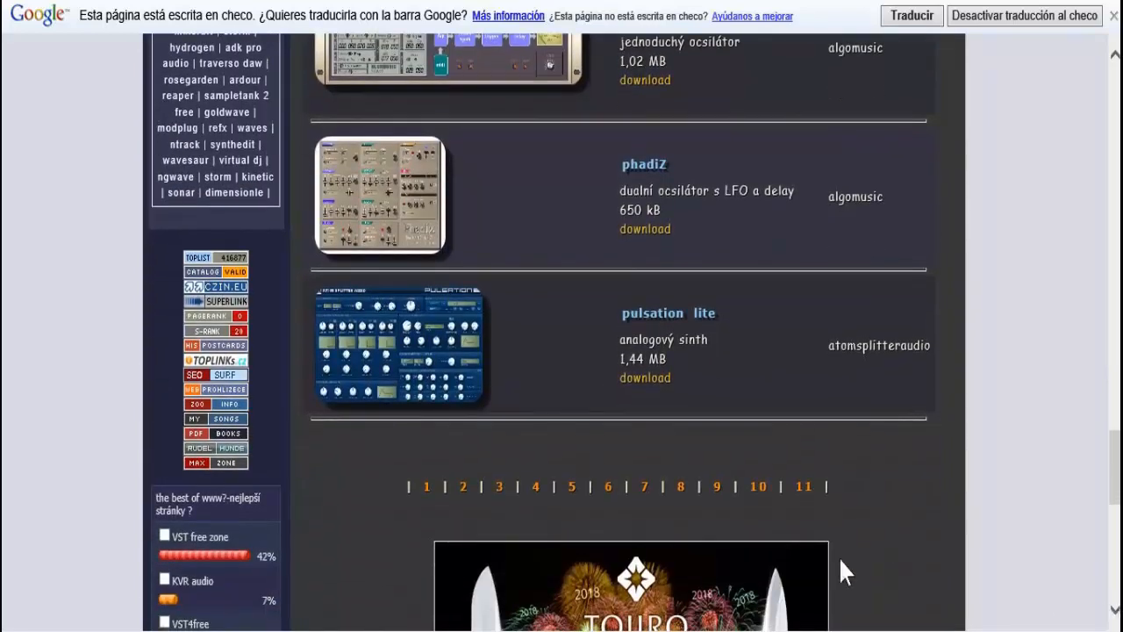
Open page 2 of the synth listing and examine the plugins offered there through to the end.
{"action": "left_click", "coordinate": [463, 497]}
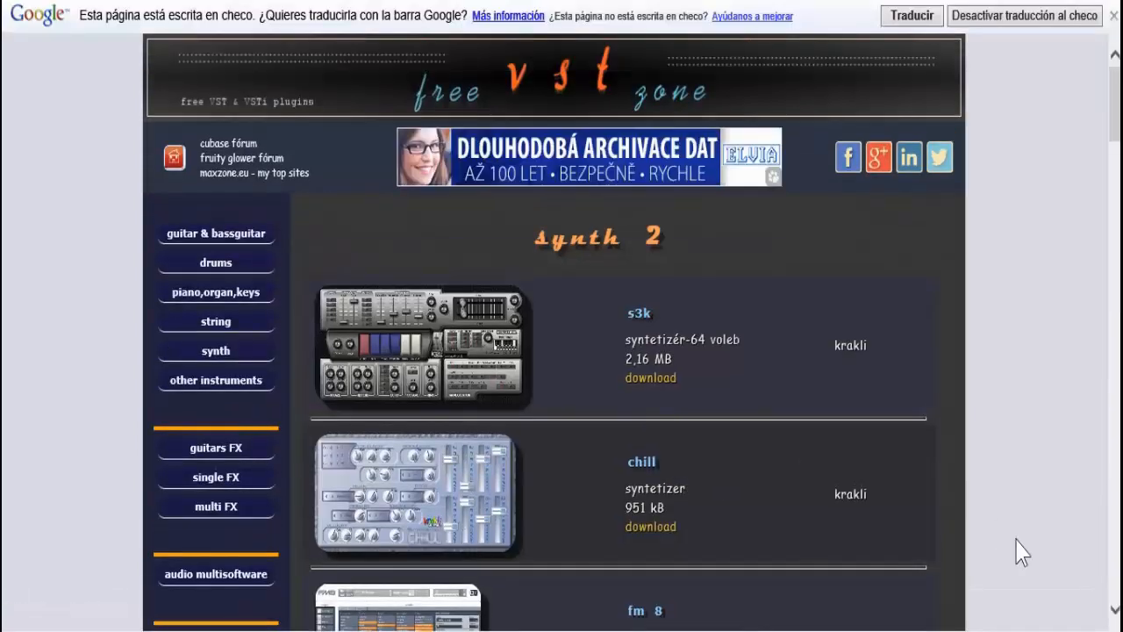
{"action": "left_click", "coordinate": [1116, 610]}
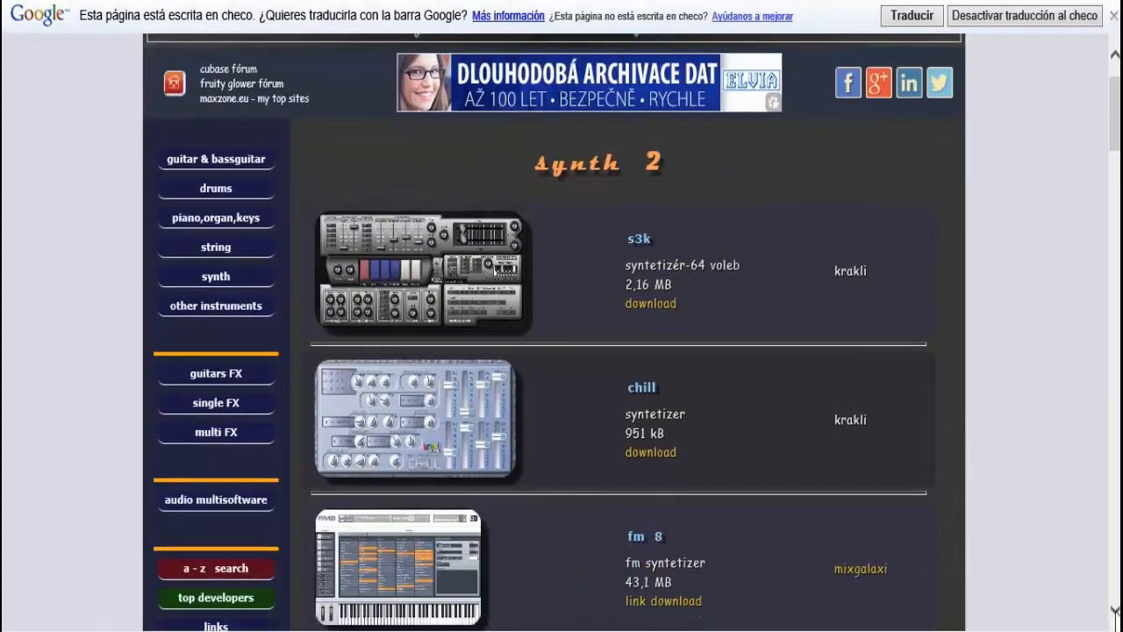
{"action": "left_click", "coordinate": [1116, 610]}
{"action": "left_click", "coordinate": [1116, 610]}
{"action": "left_click", "coordinate": [1116, 610]}
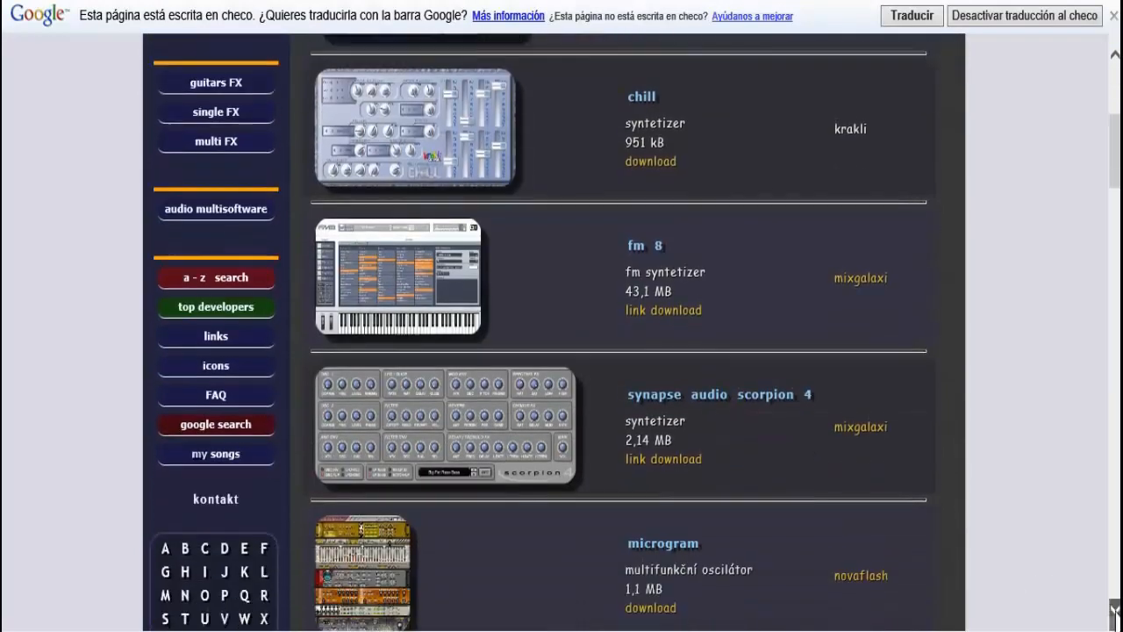
{"action": "left_click", "coordinate": [1116, 610]}
{"action": "left_click", "coordinate": [1116, 610]}
{"action": "left_click", "coordinate": [1116, 610]}
{"action": "left_click", "coordinate": [1116, 610]}
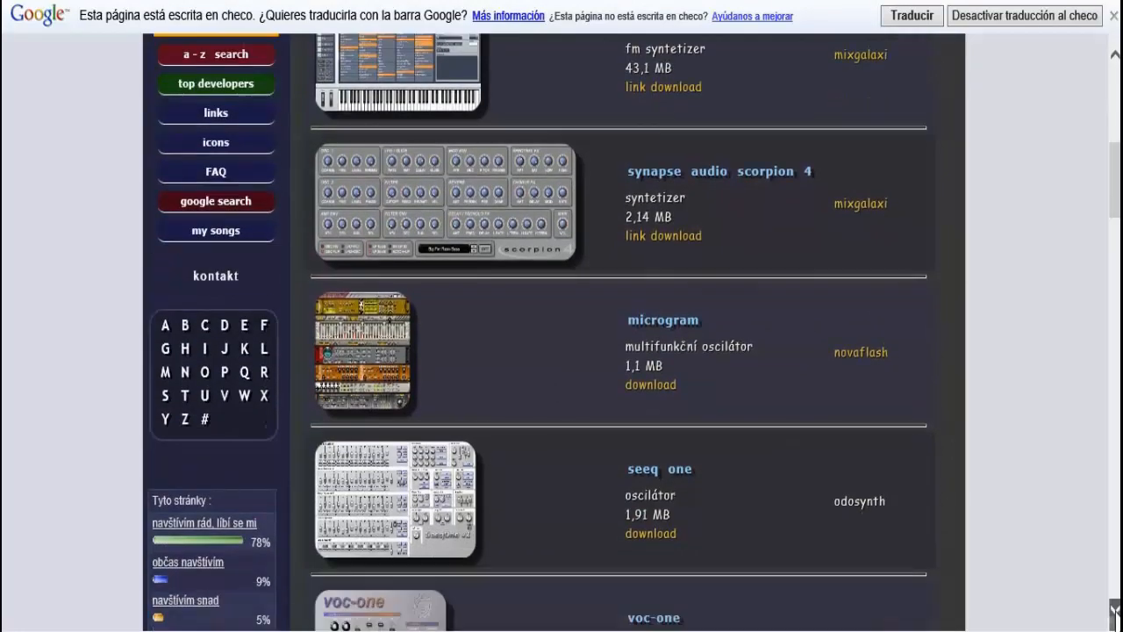
{"action": "left_click", "coordinate": [1115, 610]}
{"action": "left_click", "coordinate": [1115, 610]}
{"action": "left_click", "coordinate": [1115, 610]}
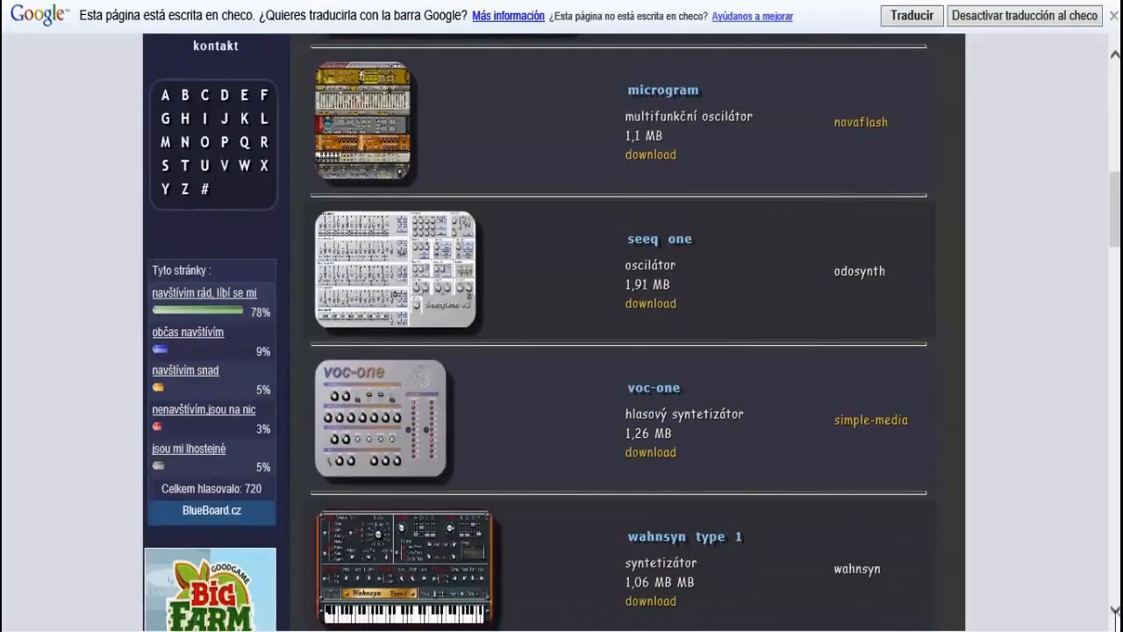
{"action": "left_click", "coordinate": [1116, 610]}
{"action": "left_click", "coordinate": [1116, 610]}
{"action": "left_click", "coordinate": [1116, 610]}
{"action": "left_click", "coordinate": [1116, 610]}
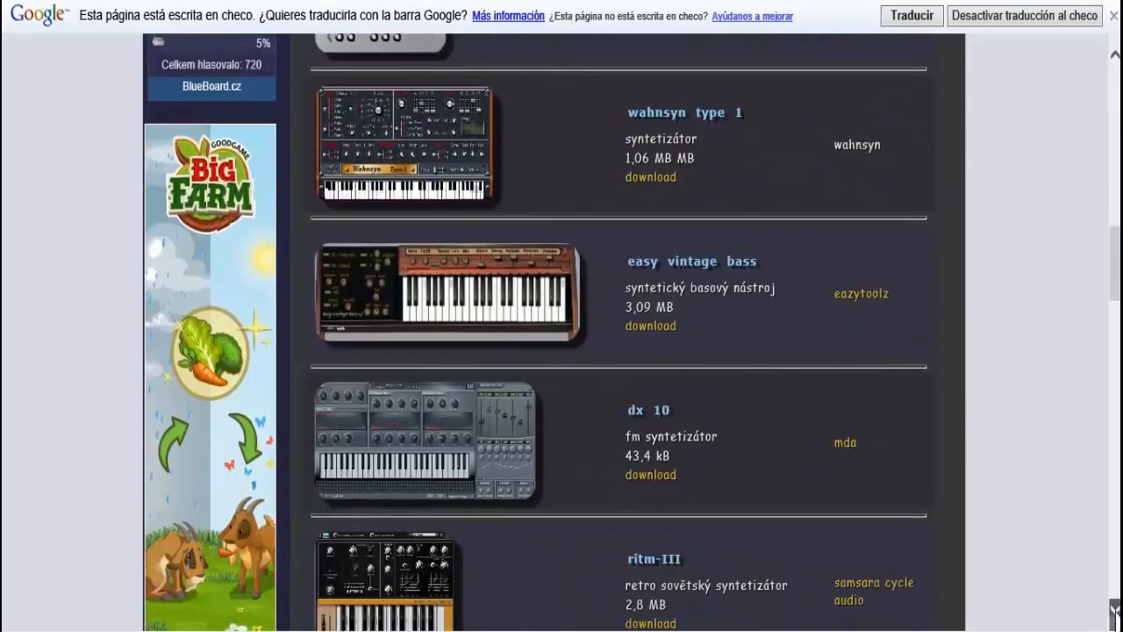
{"action": "left_click", "coordinate": [1115, 610]}
{"action": "left_click", "coordinate": [1115, 610]}
{"action": "left_click", "coordinate": [1115, 610]}
{"action": "left_click", "coordinate": [1115, 610]}
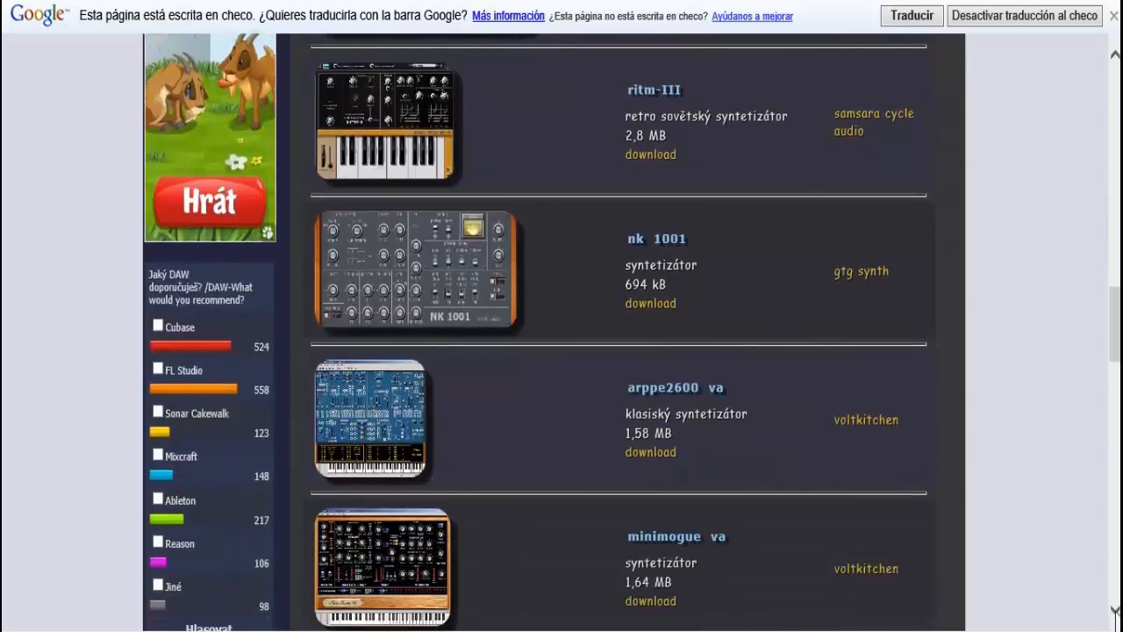
{"action": "left_click", "coordinate": [1116, 610]}
{"action": "left_click", "coordinate": [1116, 610]}
{"action": "left_click", "coordinate": [1116, 610]}
{"action": "left_click", "coordinate": [1115, 610]}
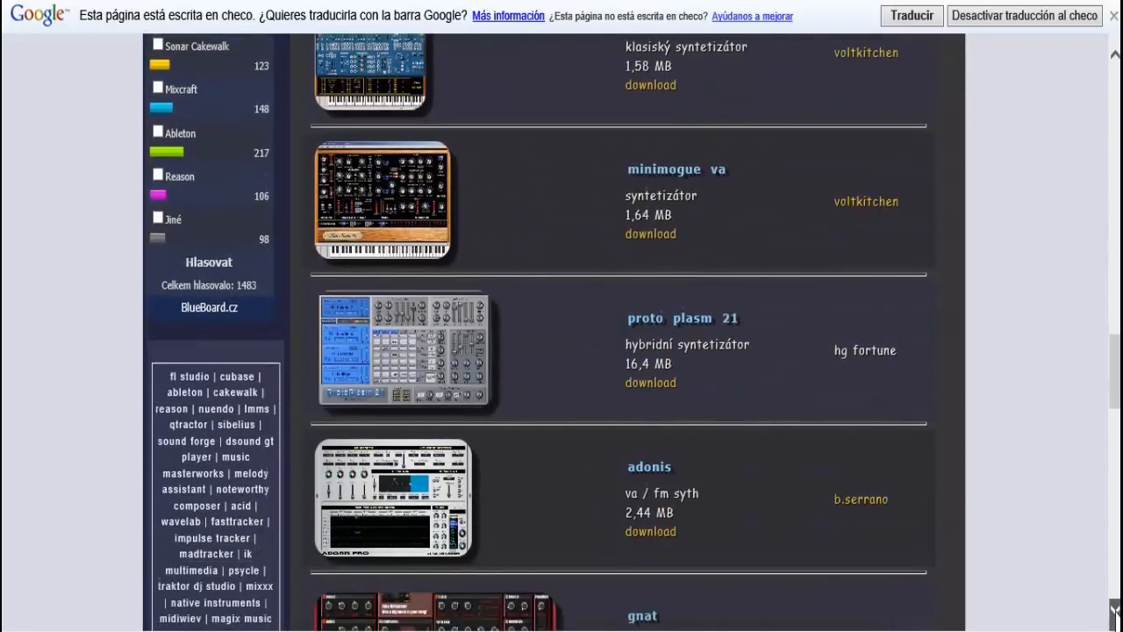
{"action": "left_click", "coordinate": [1116, 610]}
{"action": "left_click", "coordinate": [1116, 610]}
{"action": "left_click", "coordinate": [1116, 610]}
{"action": "left_click", "coordinate": [1116, 610]}
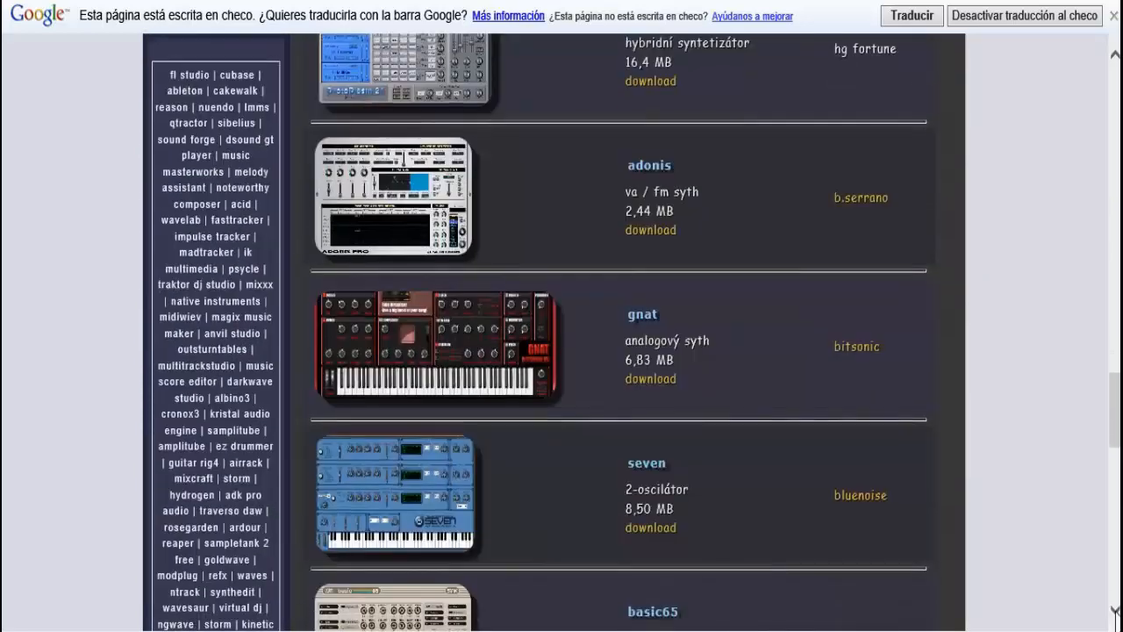
{"action": "left_click", "coordinate": [1116, 610]}
{"action": "left_click", "coordinate": [1115, 610]}
{"action": "left_click", "coordinate": [1116, 610]}
{"action": "left_click", "coordinate": [1116, 610]}
{"action": "left_click", "coordinate": [1116, 610]}
{"action": "left_click", "coordinate": [1115, 610]}
{"action": "left_click", "coordinate": [1115, 610]}
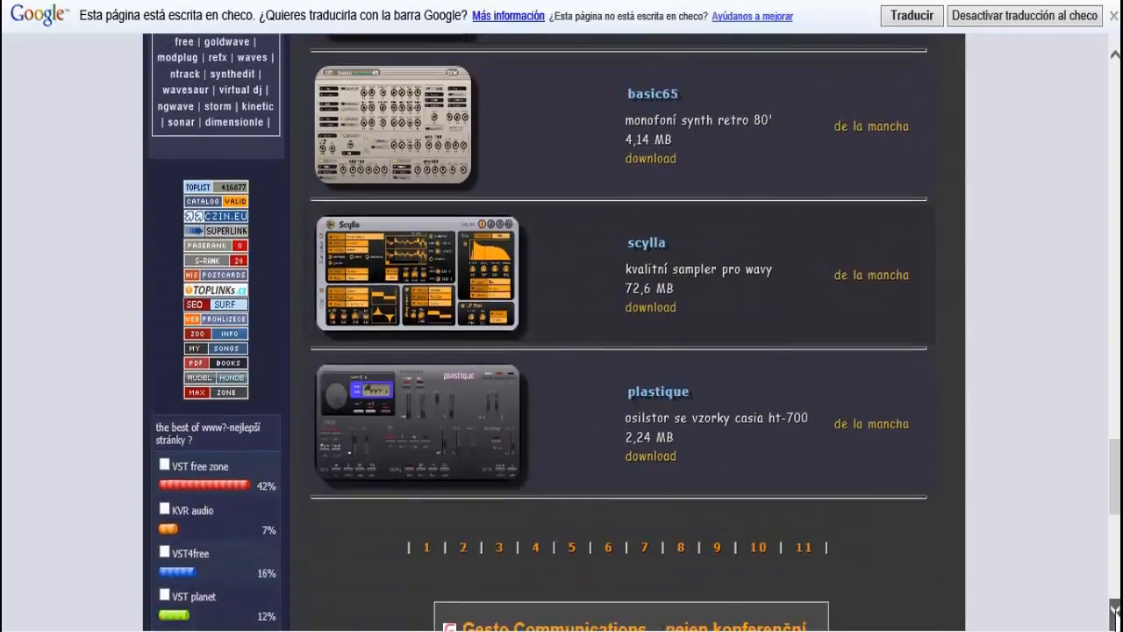
{"action": "left_click", "coordinate": [1116, 610]}
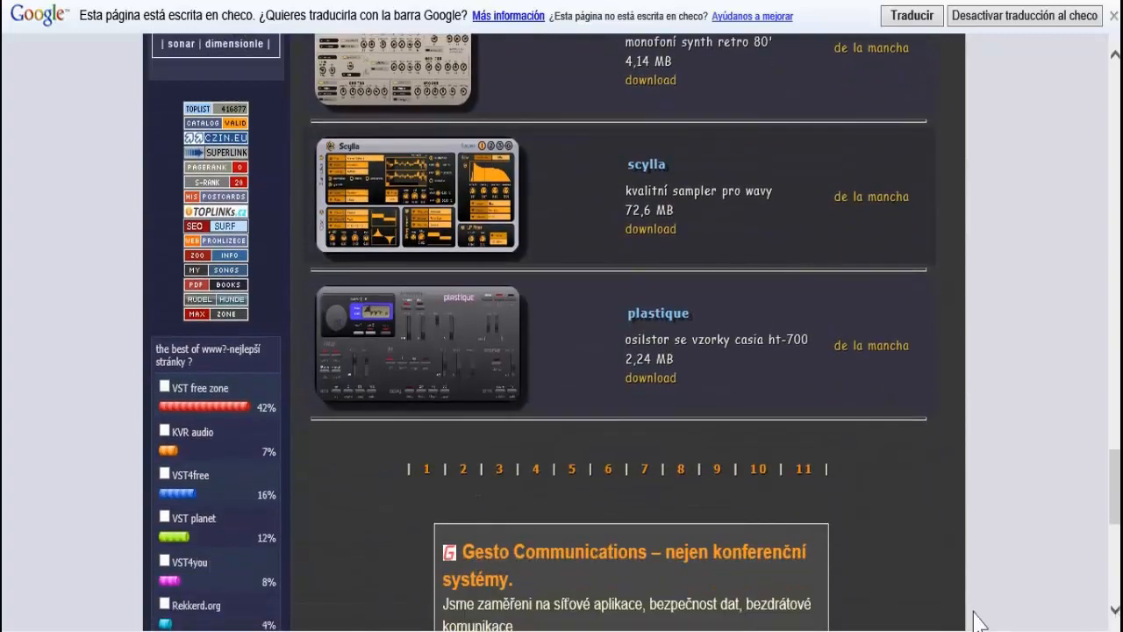
Download the motion synth from page 7 of the synth listing, saving Motion28.zip to the Escritorio folder.
{"action": "left_click", "coordinate": [645, 473]}
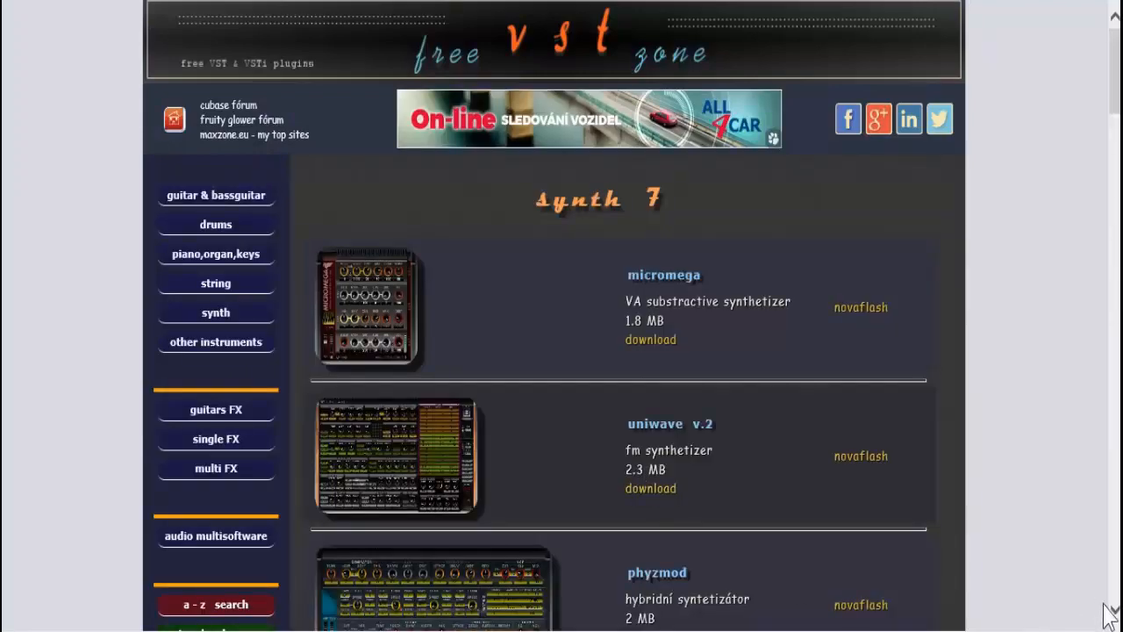
{"action": "left_click_drag", "start_coordinate": [1116, 610], "coordinate": [1116, 610]}
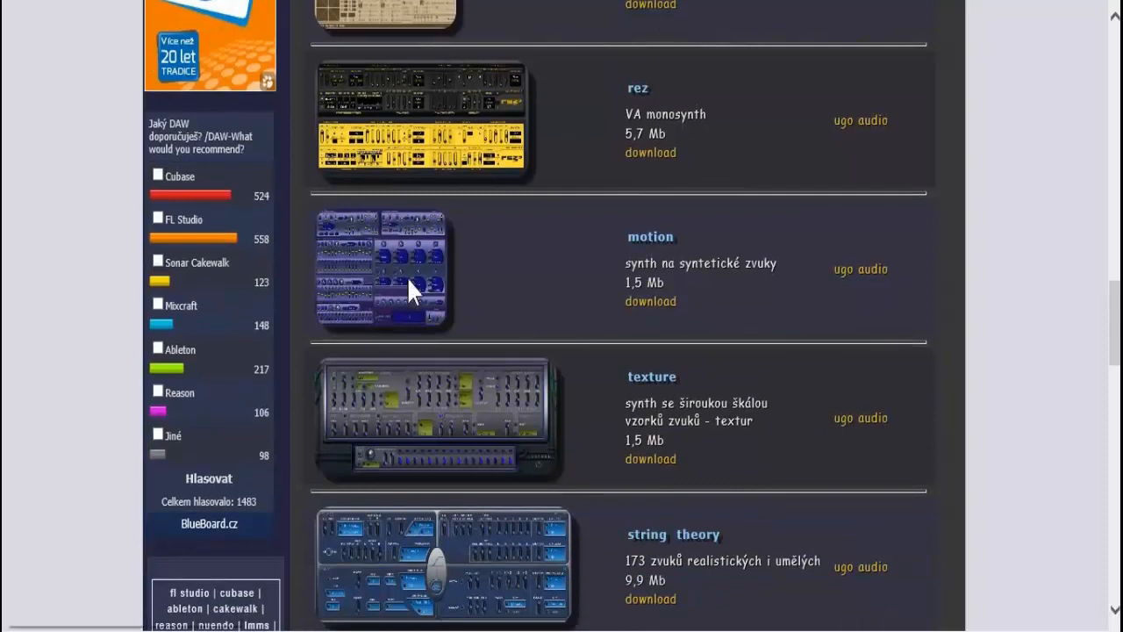
{"action": "left_click", "coordinate": [645, 307]}
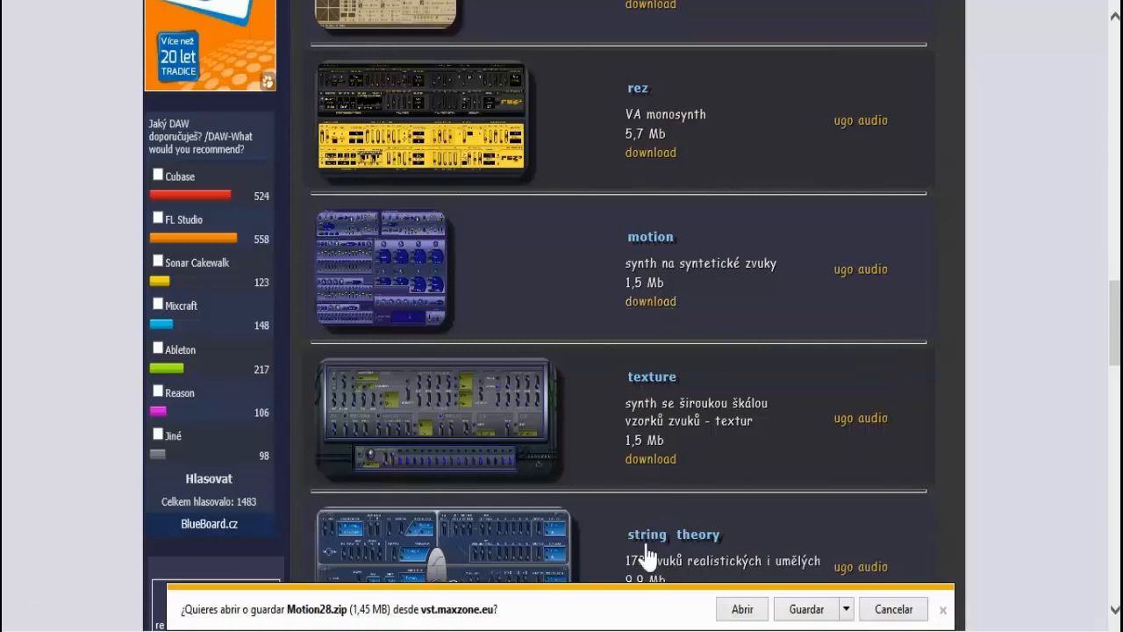
{"action": "left_click", "coordinate": [847, 609]}
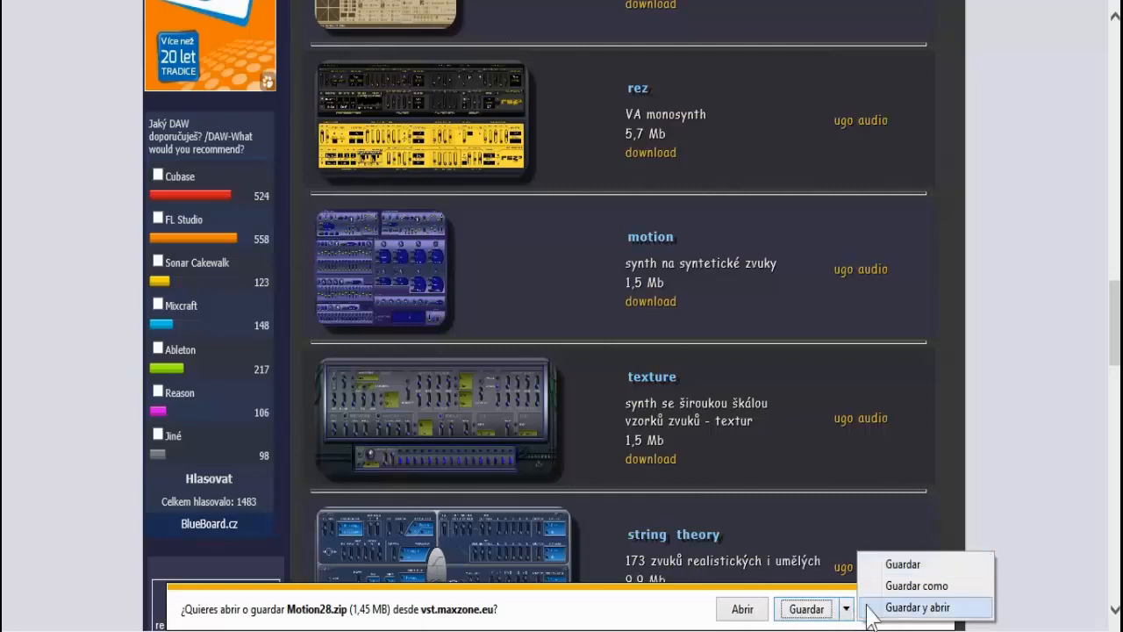
{"action": "left_click", "coordinate": [890, 591]}
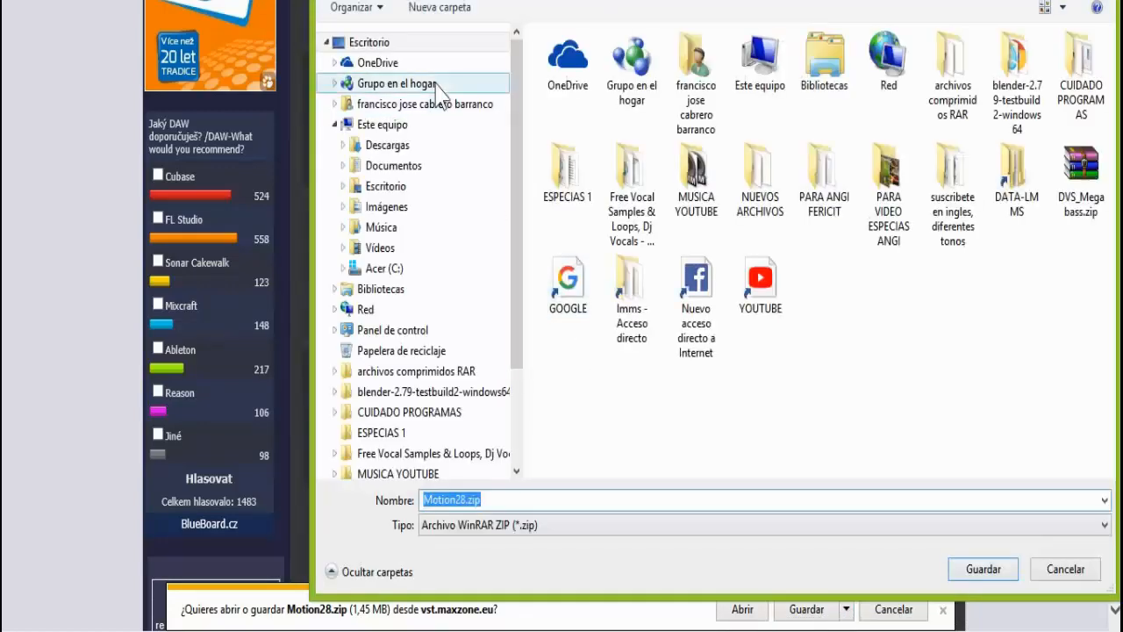
{"action": "left_click", "coordinate": [402, 43]}
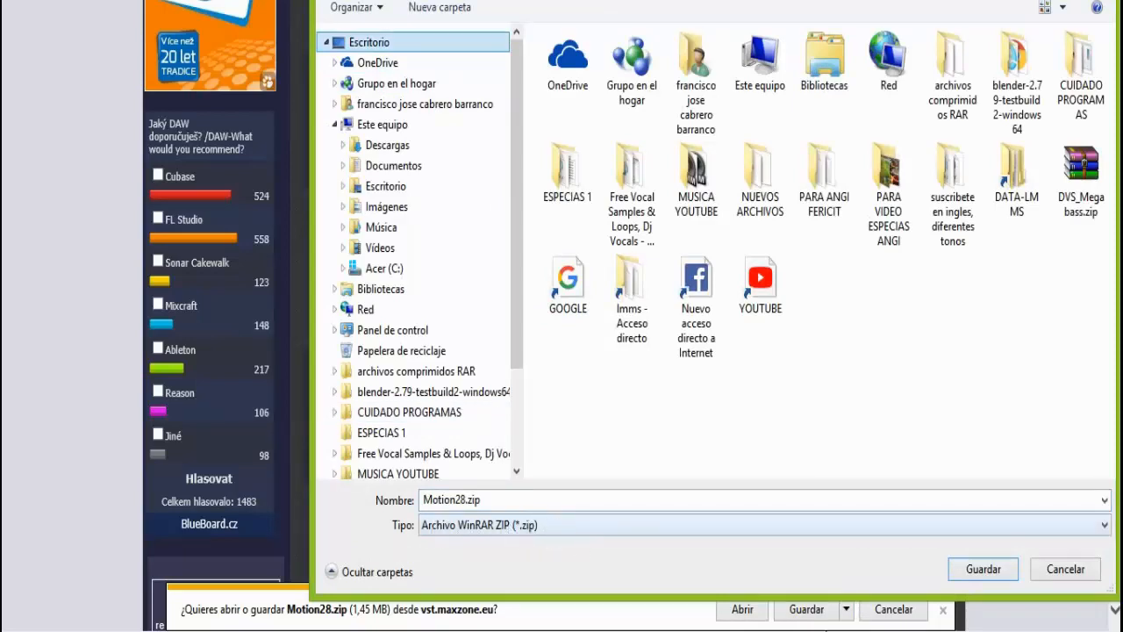
{"action": "left_click", "coordinate": [979, 570]}
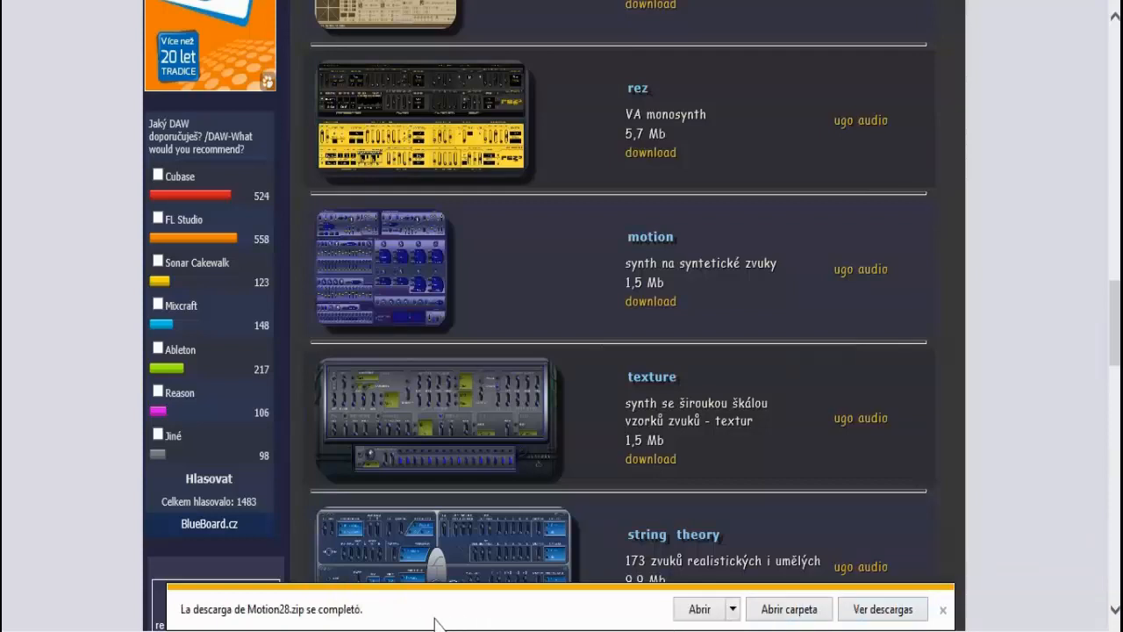
Extract Motion28.zip directly onto the desktop with WinRAR.
{"action": "left_click", "coordinate": [785, 612]}
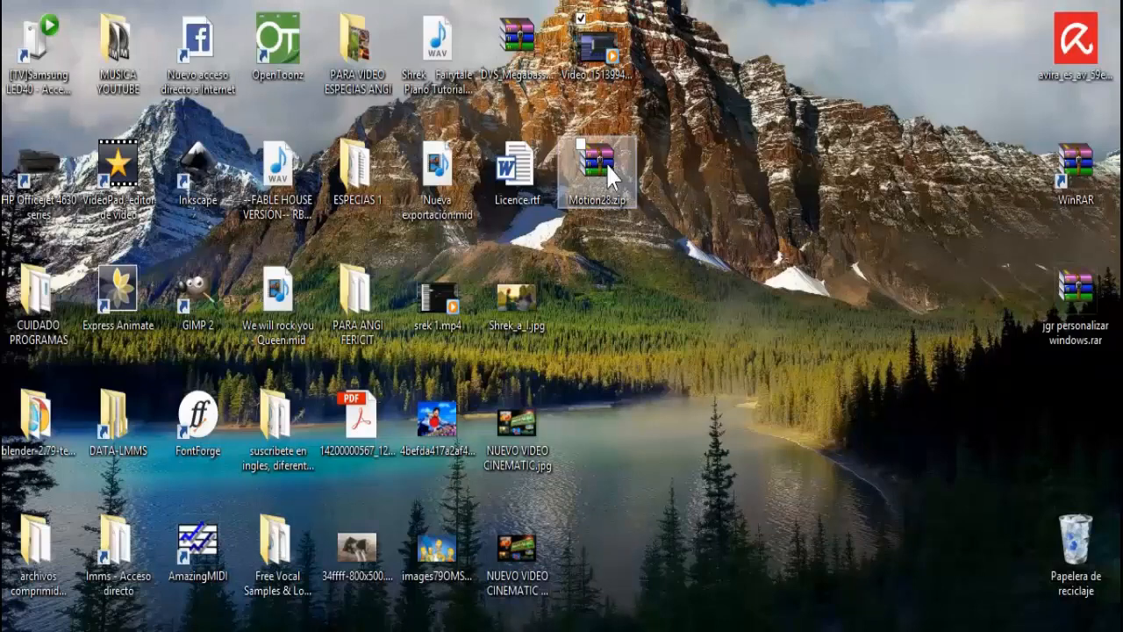
{"action": "double_click", "coordinate": [606, 161]}
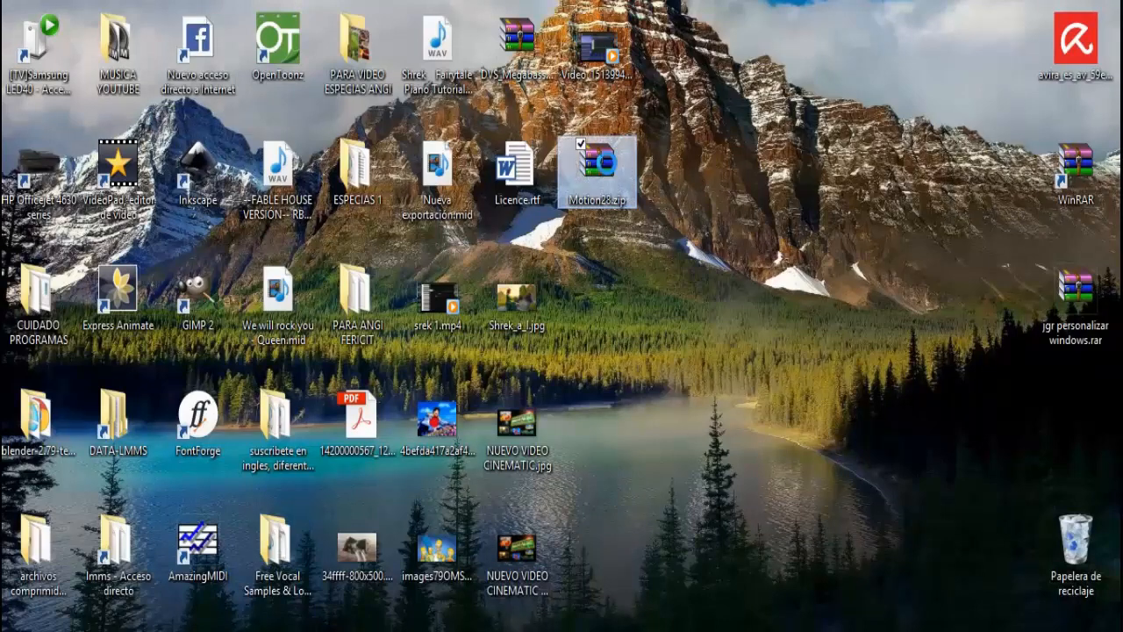
{"action": "right_click", "coordinate": [603, 165]}
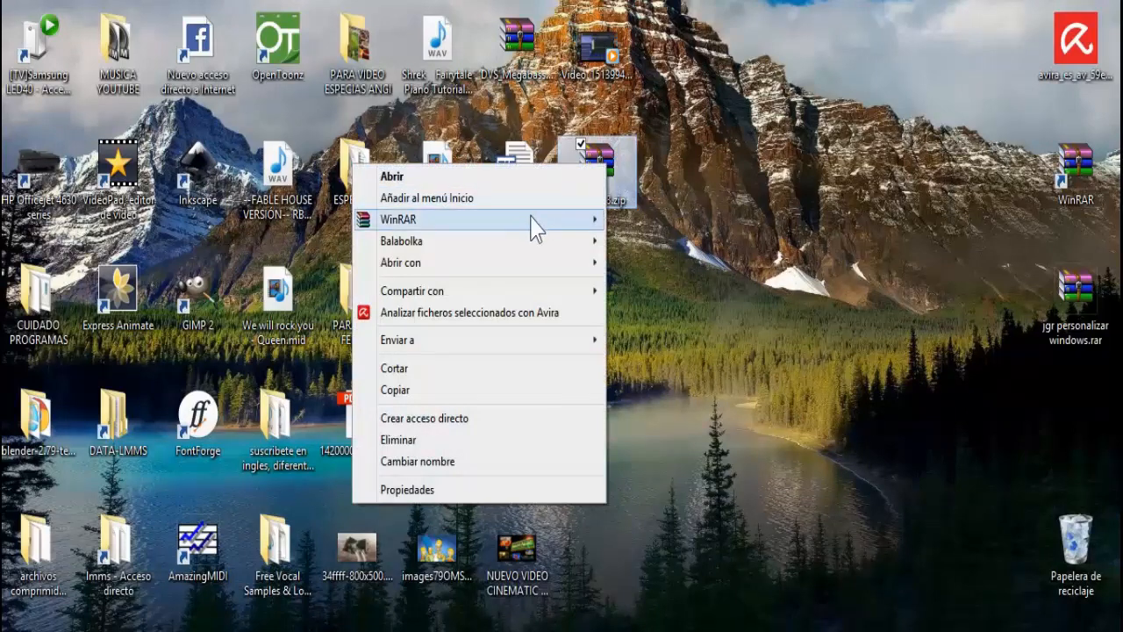
{"action": "mouse_move", "coordinate": [532, 227]}
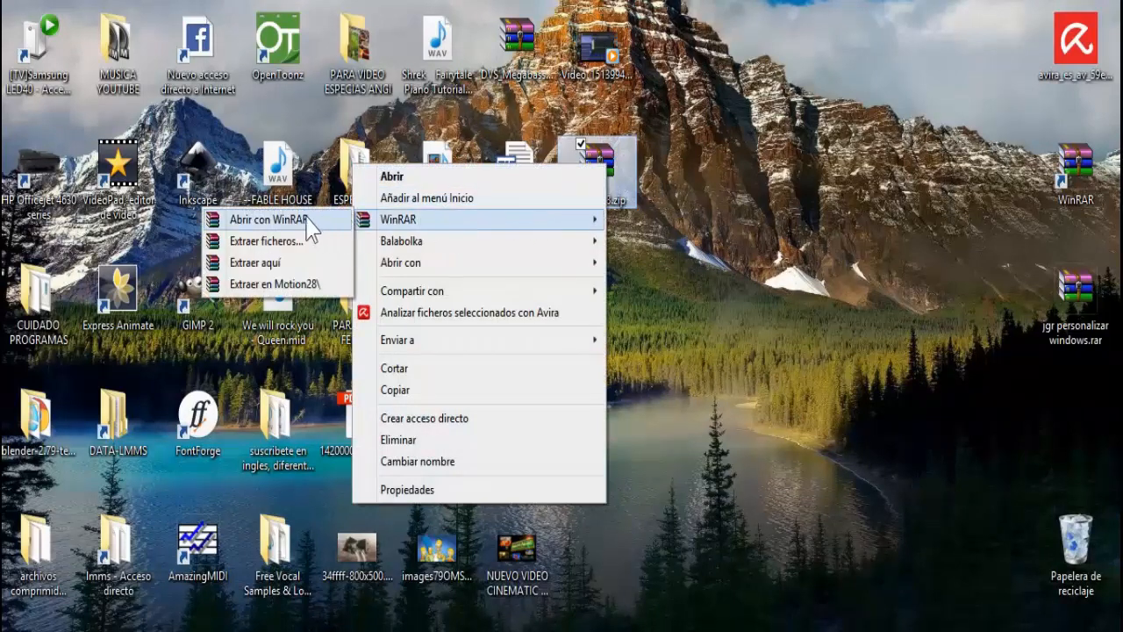
{"action": "left_click", "coordinate": [254, 263]}
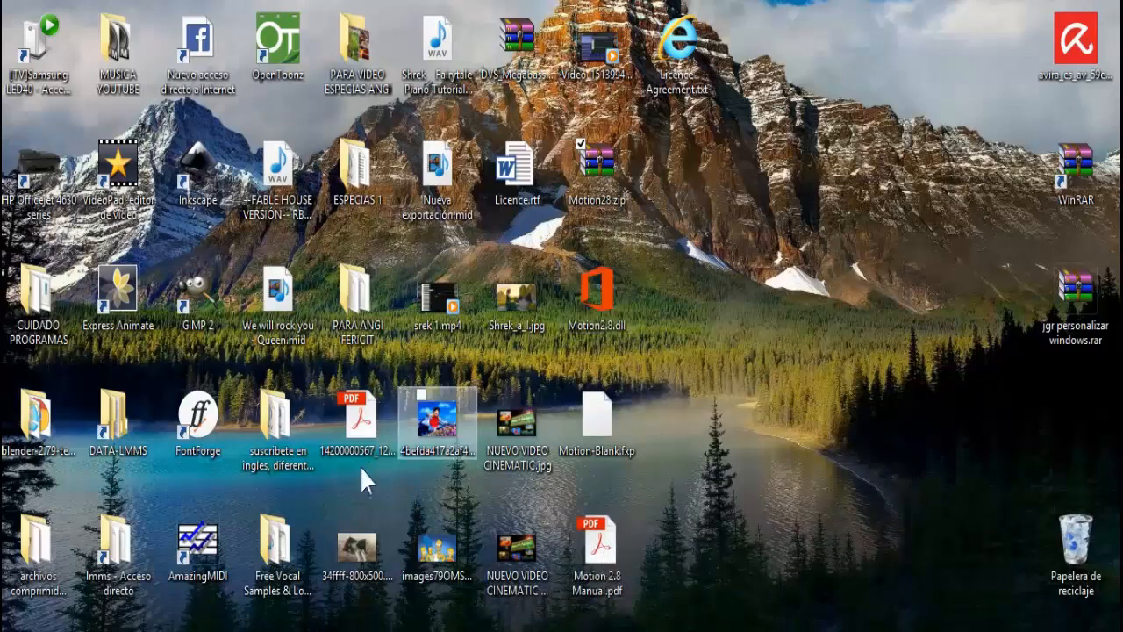
Move the DATA-LMMS shortcut to a free spot near the extracted files and use it to reach the LMMS program folder.
{"action": "left_click_drag", "start_coordinate": [136, 443], "coordinate": [748, 308]}
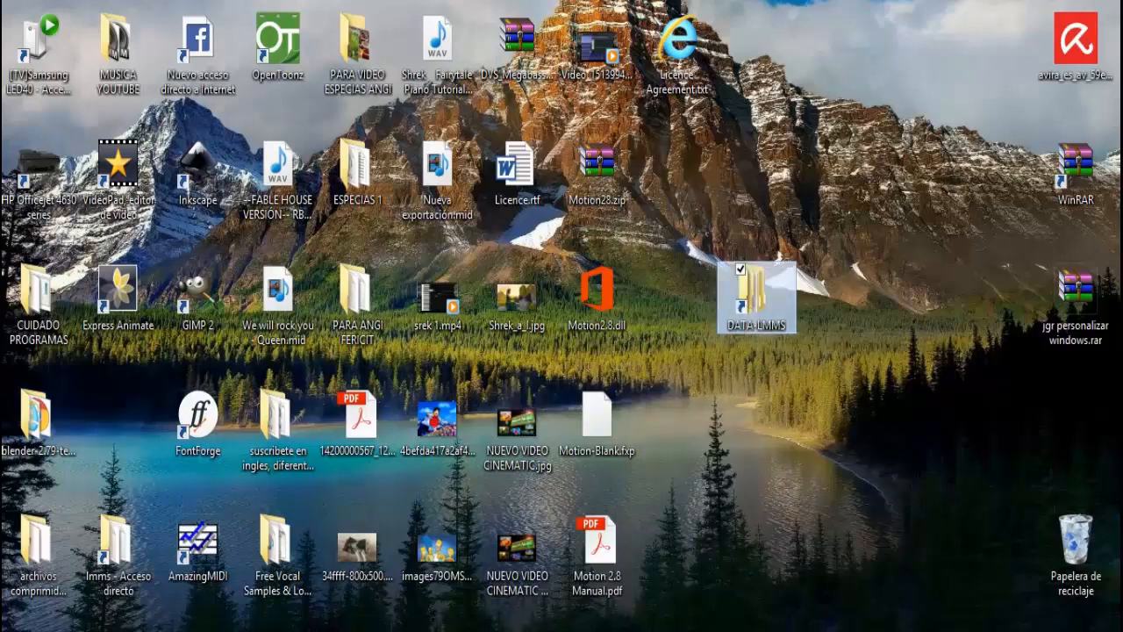
{"action": "double_click", "coordinate": [753, 294]}
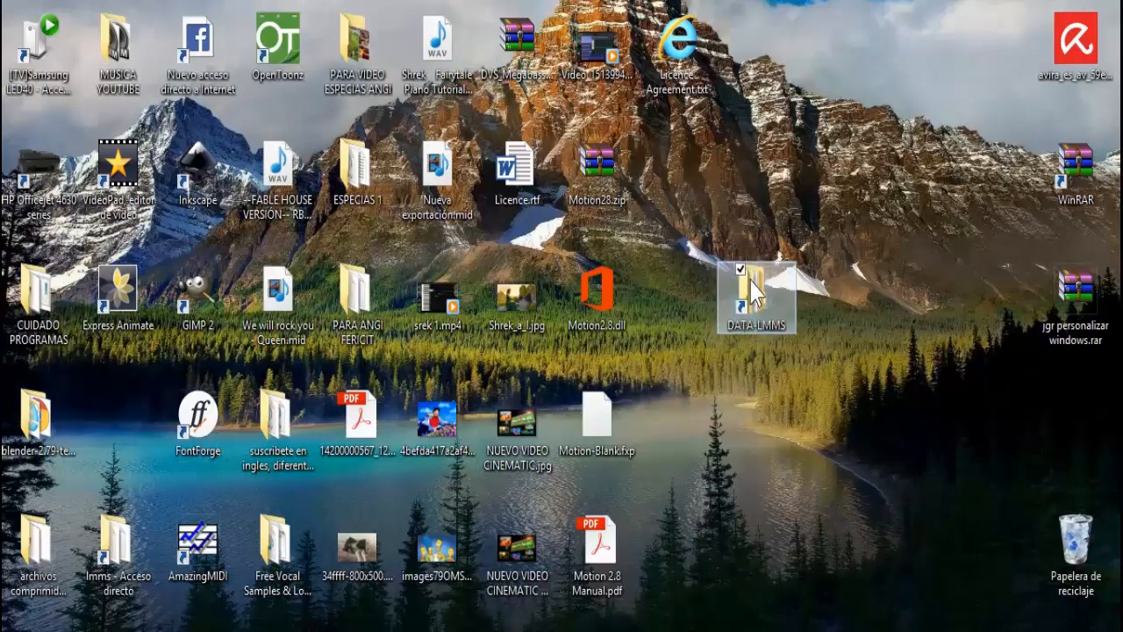
{"action": "key", "text": "super+Down"}
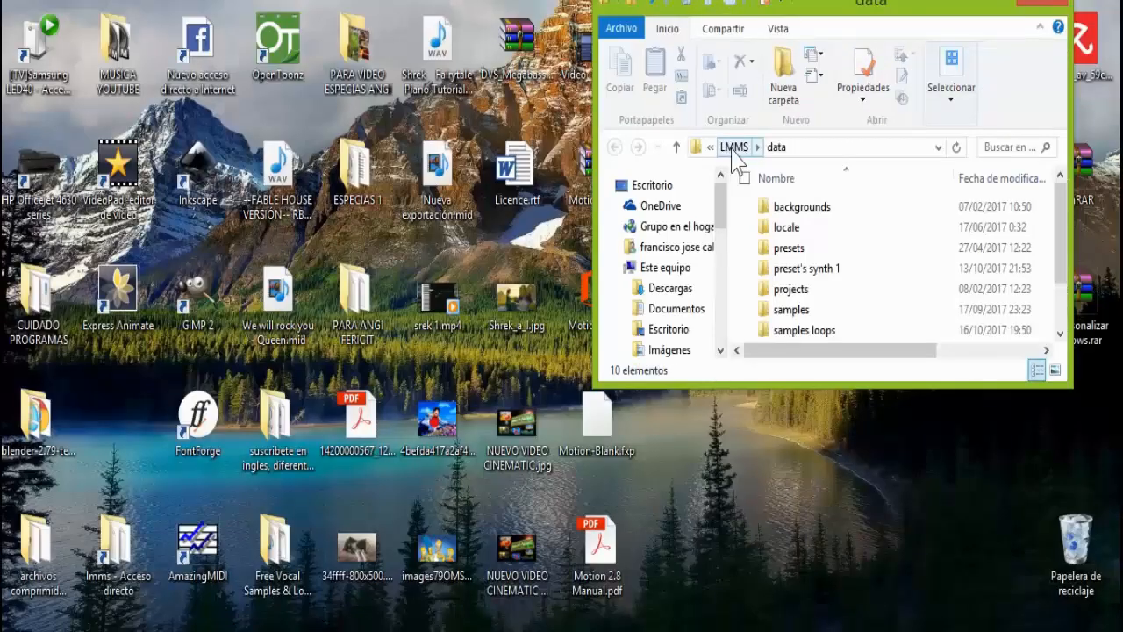
{"action": "left_click", "coordinate": [735, 146]}
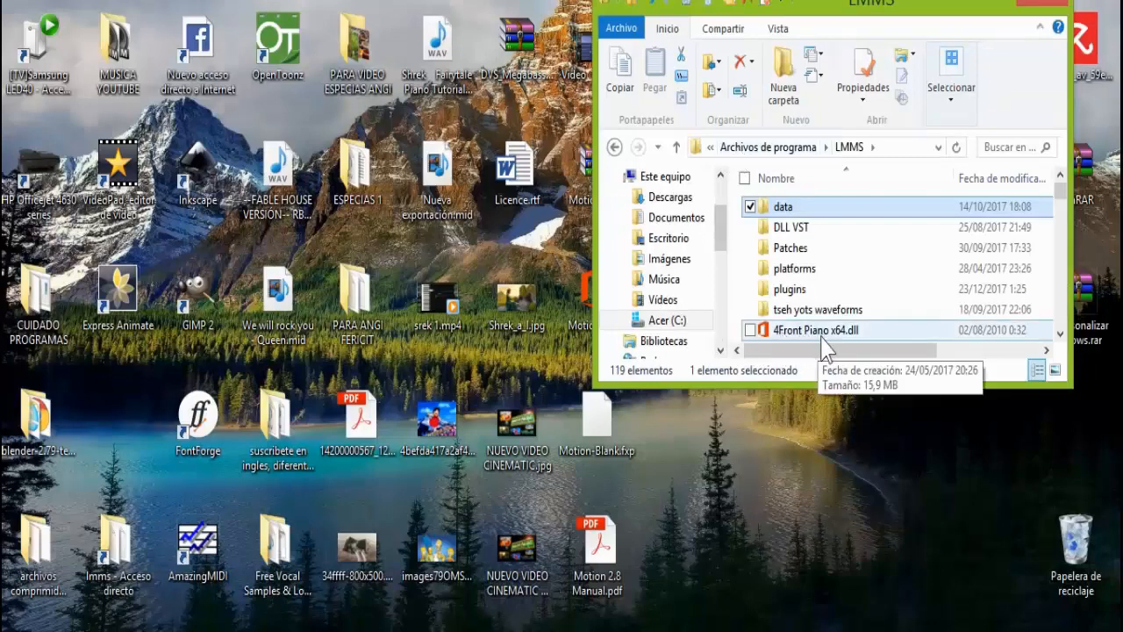
Try to move Motion2.8.dll from the desktop into the LMMS program folder without replacing an existing copy, then close the folder and relocate the DATA-LMMS shortcut.
{"action": "left_click_drag", "start_coordinate": [895, 2], "coordinate": [951, 0]}
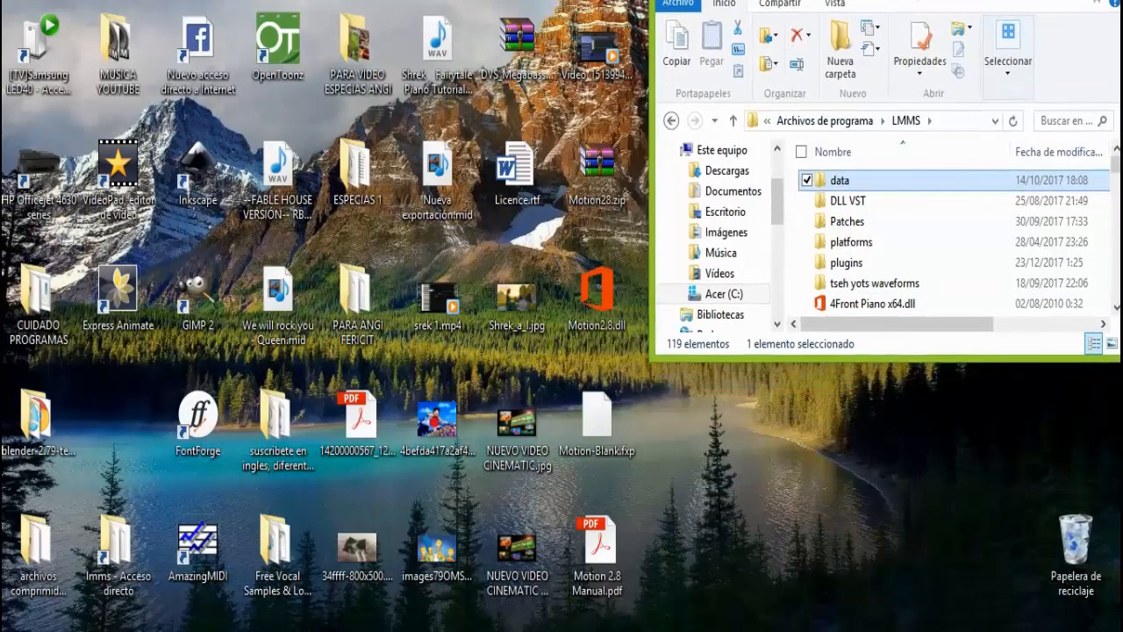
{"action": "left_click_drag", "start_coordinate": [591, 292], "coordinate": [946, 296]}
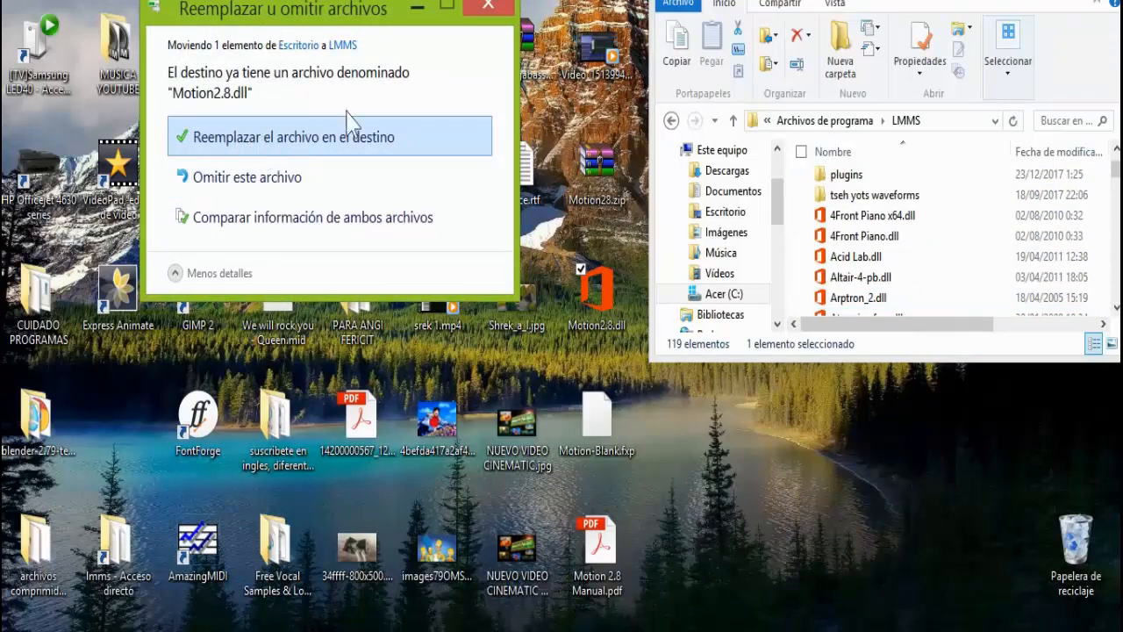
{"action": "left_click", "coordinate": [484, 5]}
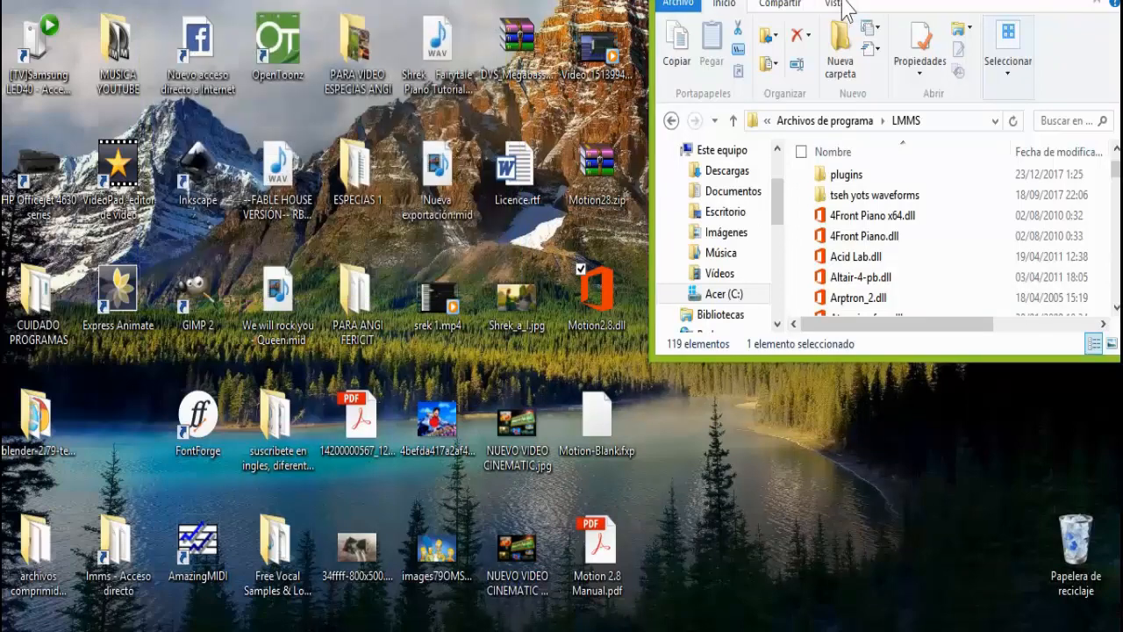
{"action": "left_click", "coordinate": [1094, 1]}
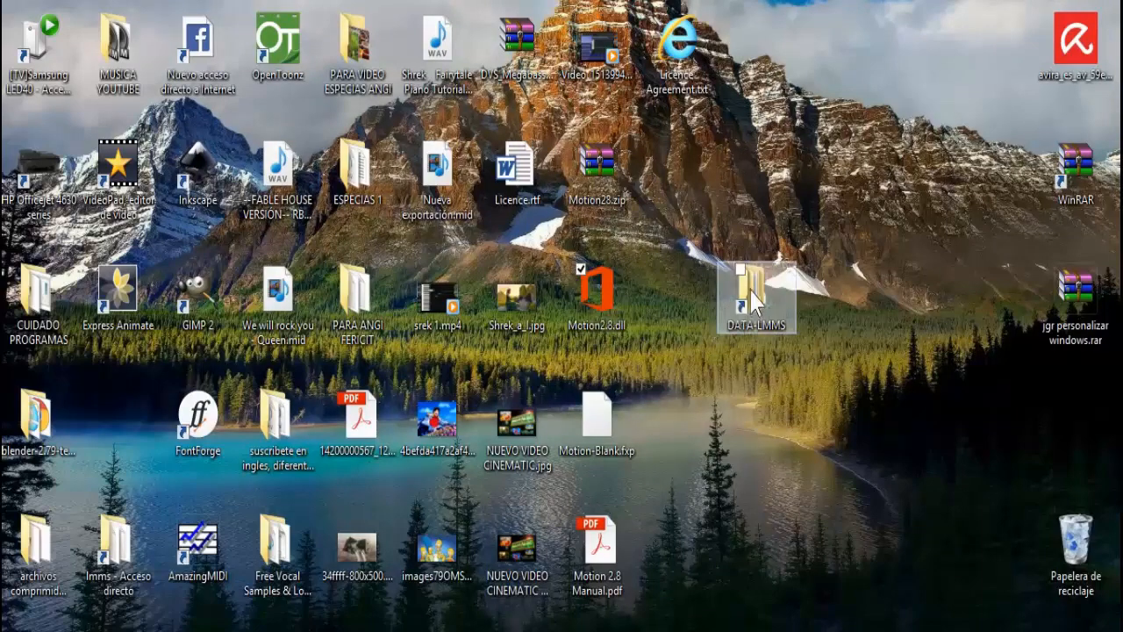
{"action": "left_click_drag", "start_coordinate": [755, 298], "coordinate": [109, 408]}
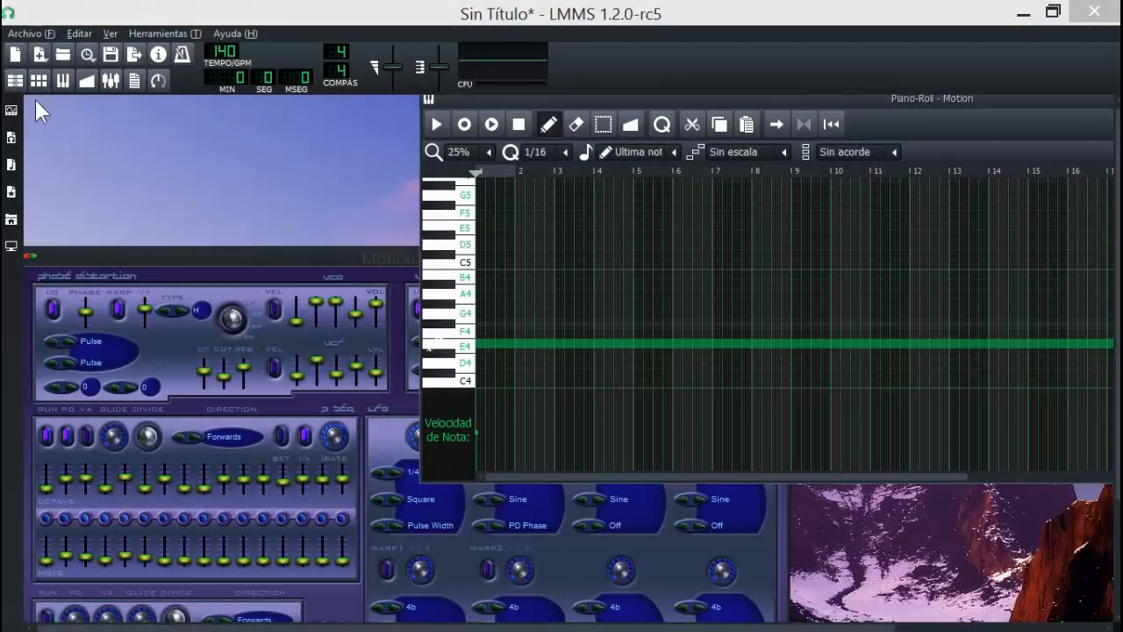
Show the song editor, open the Motion track's VeSTige instrument window and reposition the Motion synth interface beside it.
{"action": "left_click", "coordinate": [15, 81]}
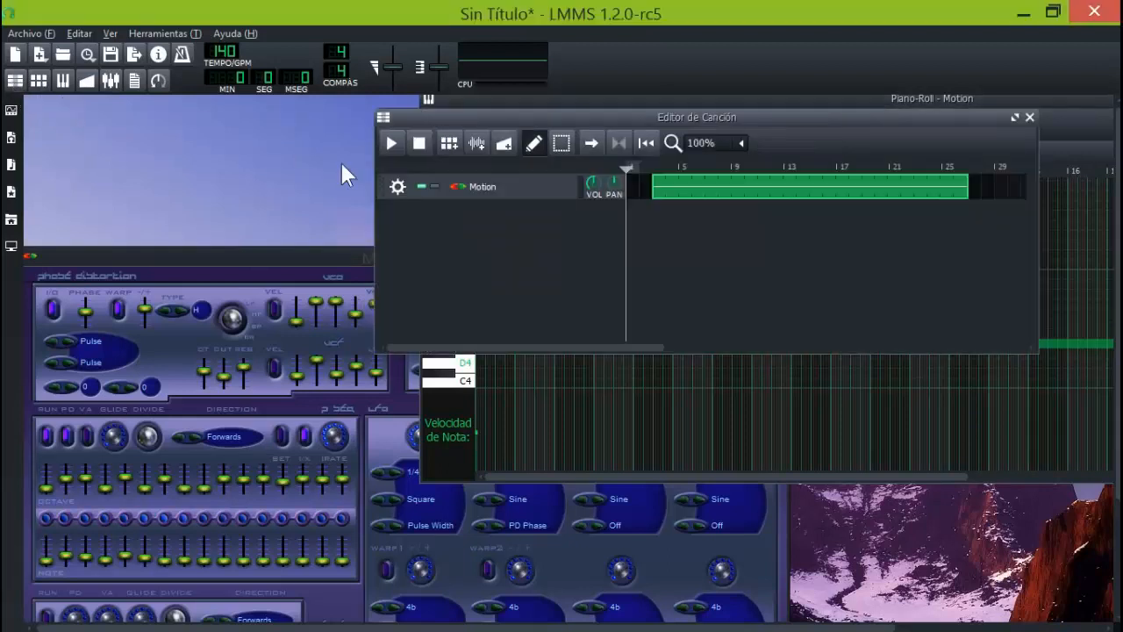
{"action": "left_click", "coordinate": [492, 189]}
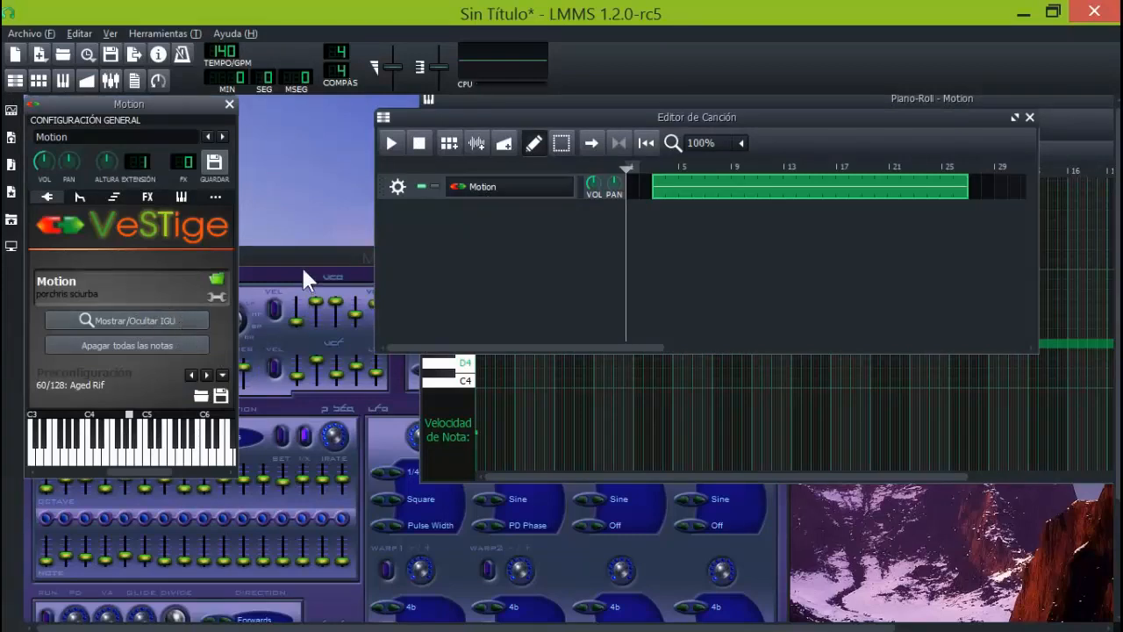
{"action": "left_click_drag", "start_coordinate": [301, 257], "coordinate": [571, 138]}
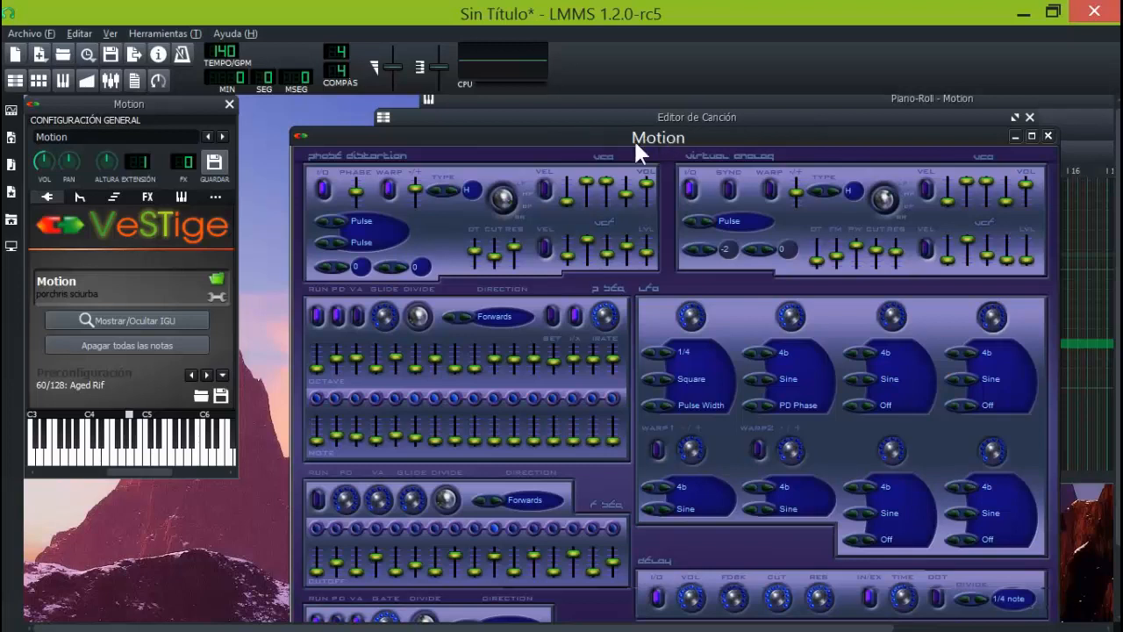
Close the song editor, bring the Motion piano roll to the front and start playing its pattern.
{"action": "key", "text": "F5"}
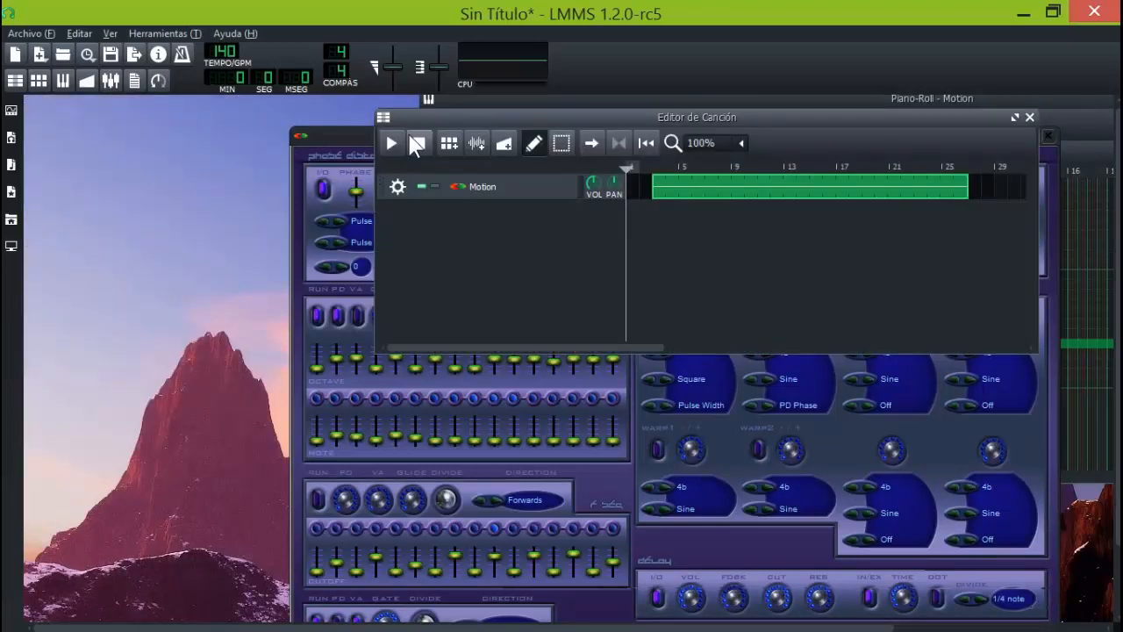
{"action": "left_click_drag", "start_coordinate": [369, 132], "coordinate": [229, 186]}
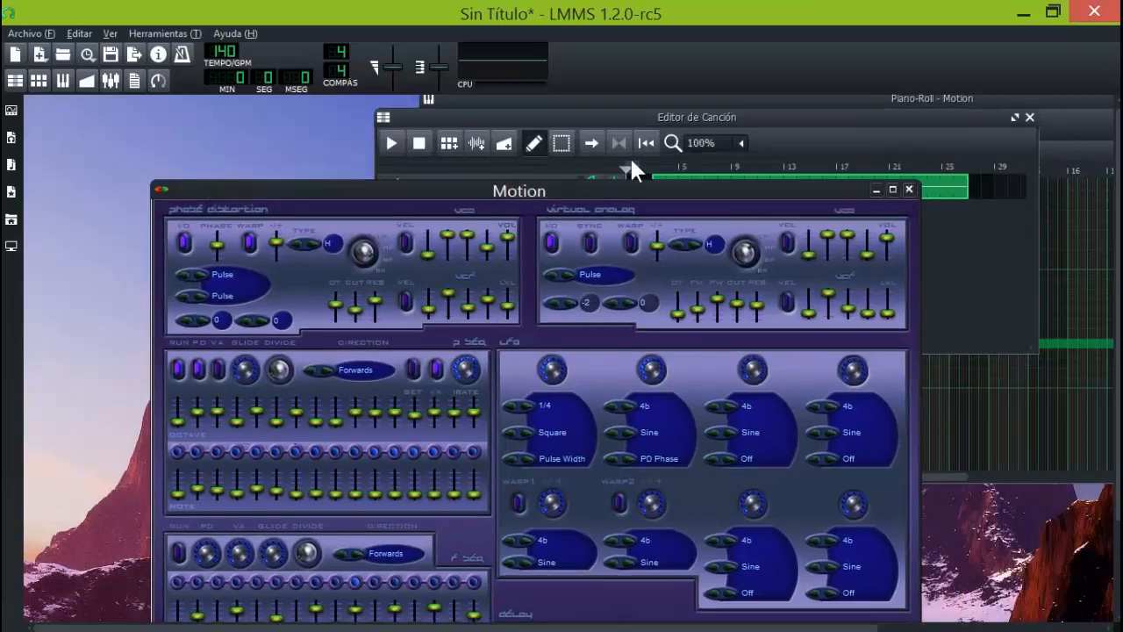
{"action": "left_click", "coordinate": [650, 117]}
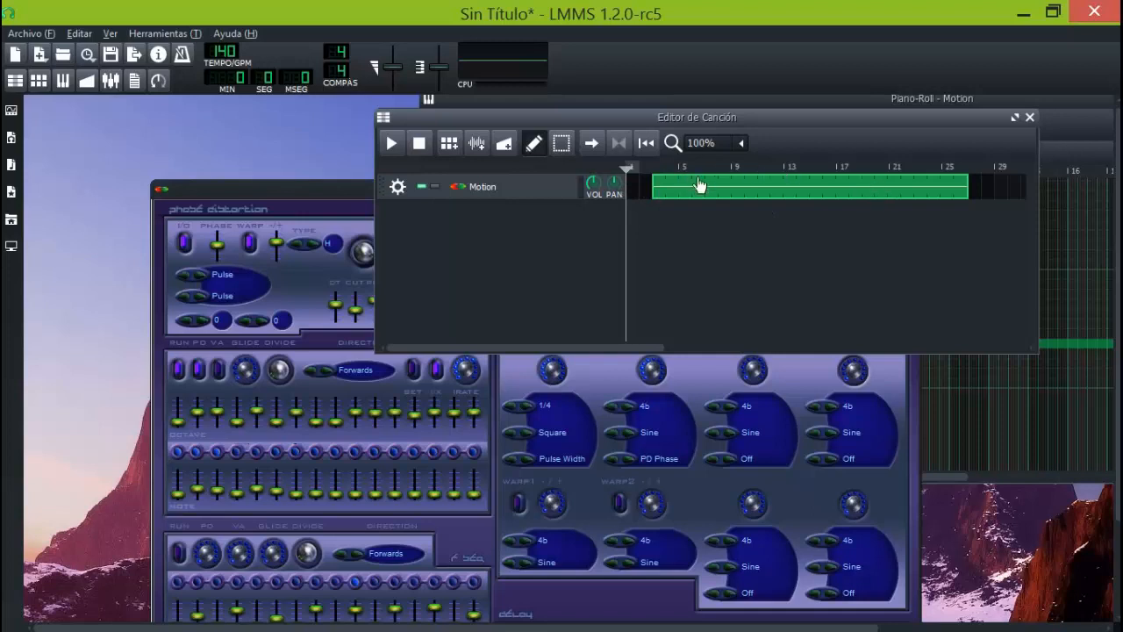
{"action": "left_click", "coordinate": [1030, 117]}
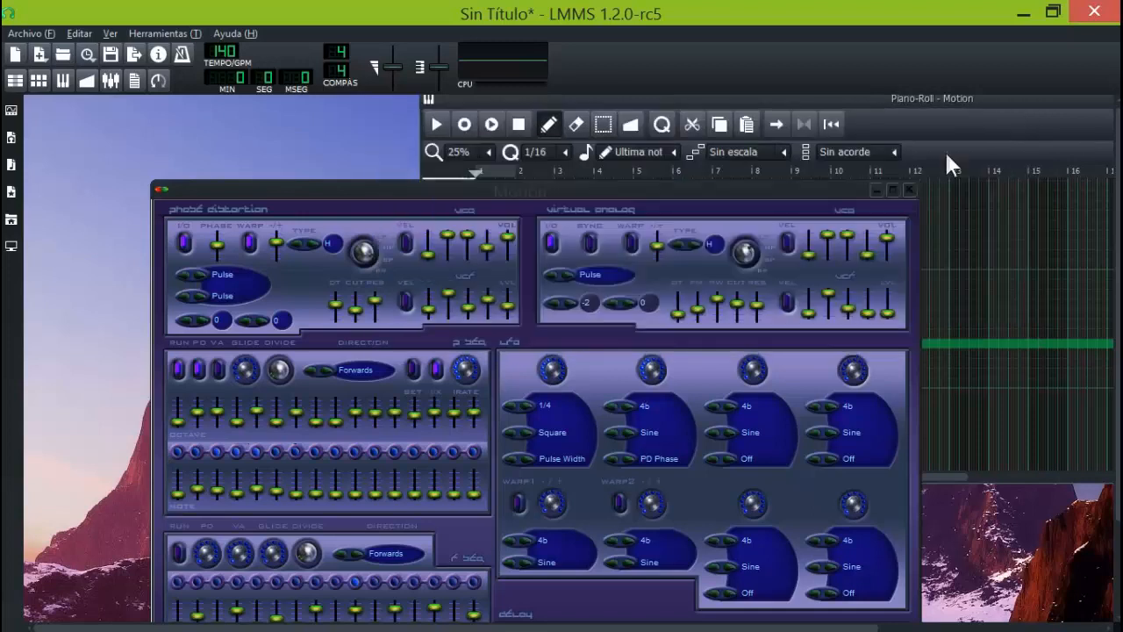
{"action": "left_click", "coordinate": [814, 98]}
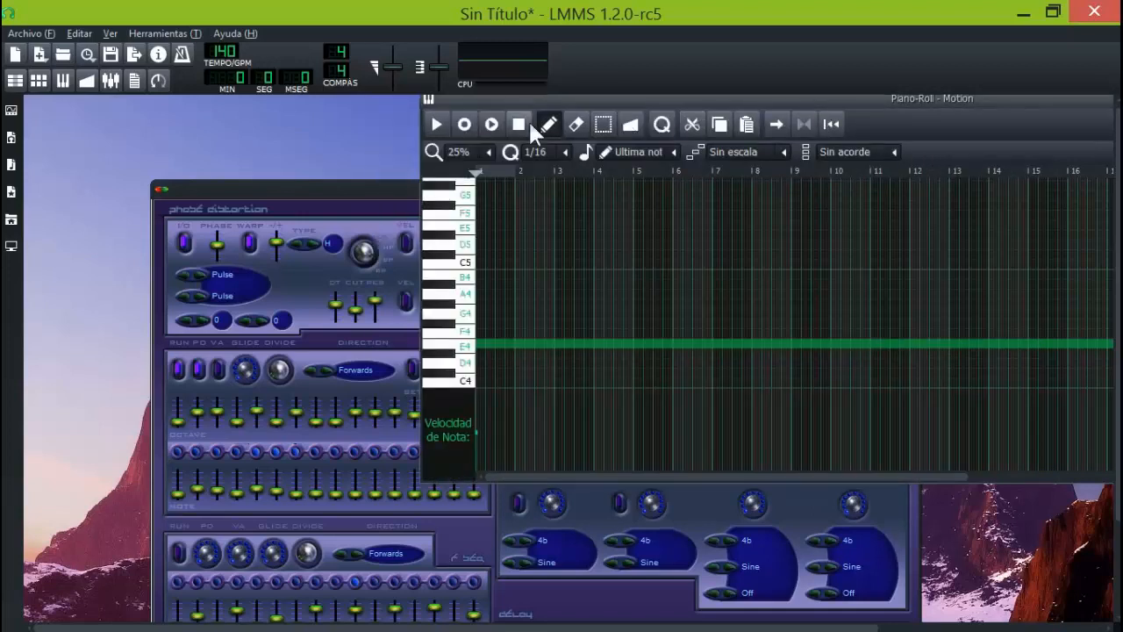
{"action": "left_click", "coordinate": [436, 123]}
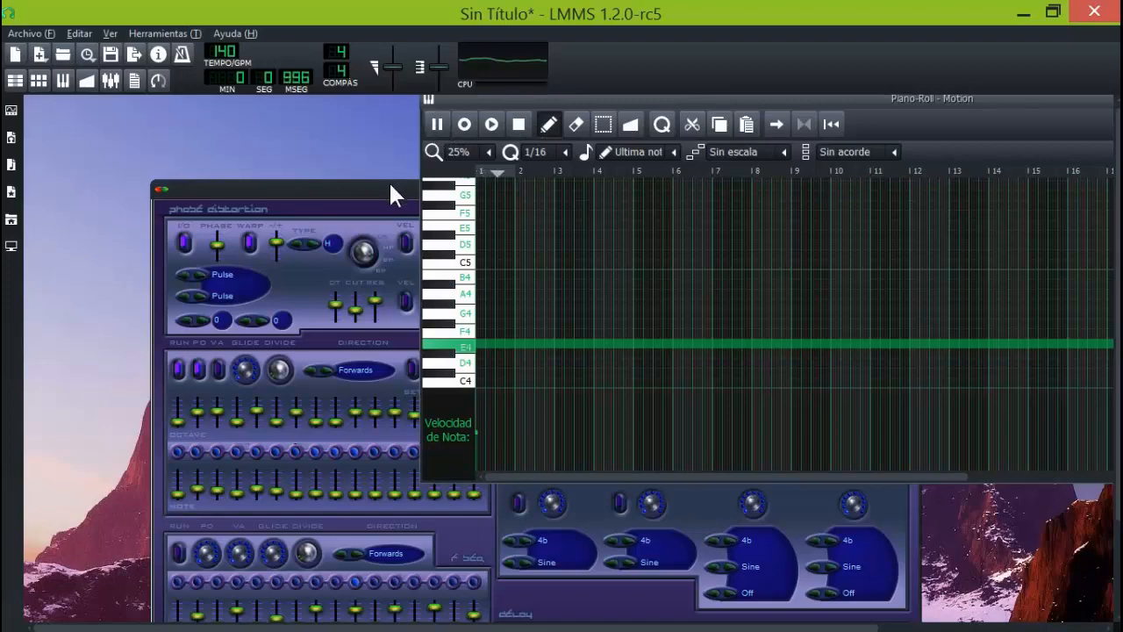
Bring the Motion synth interface forward, view it maximized, restore it and place it so the lower sequencer and delay sections show.
{"action": "left_click", "coordinate": [387, 187]}
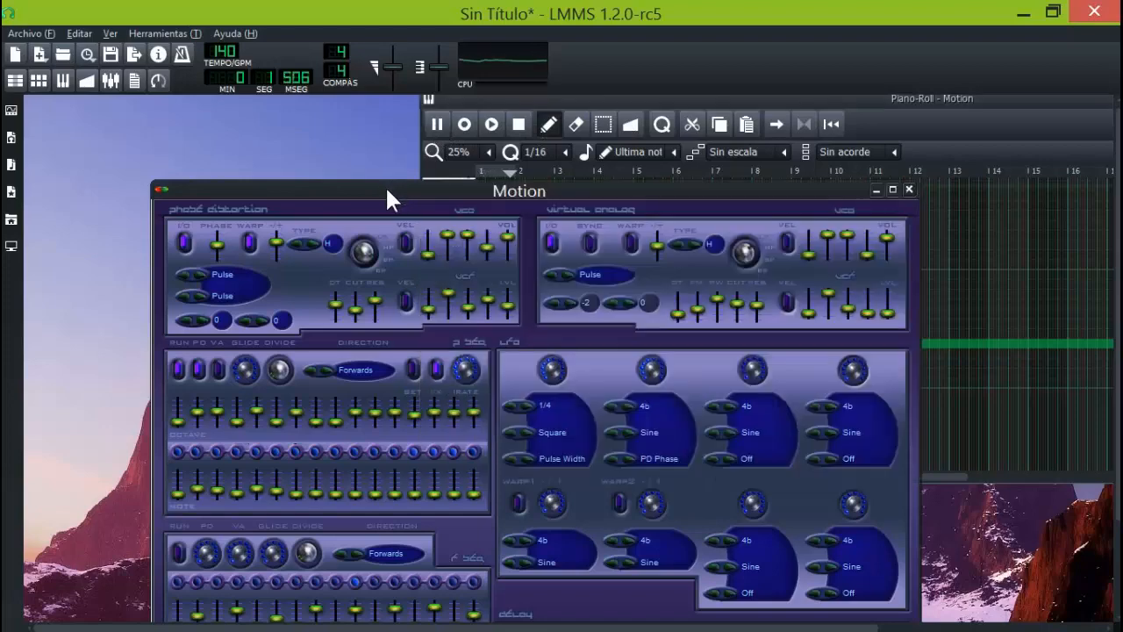
{"action": "left_click", "coordinate": [893, 189]}
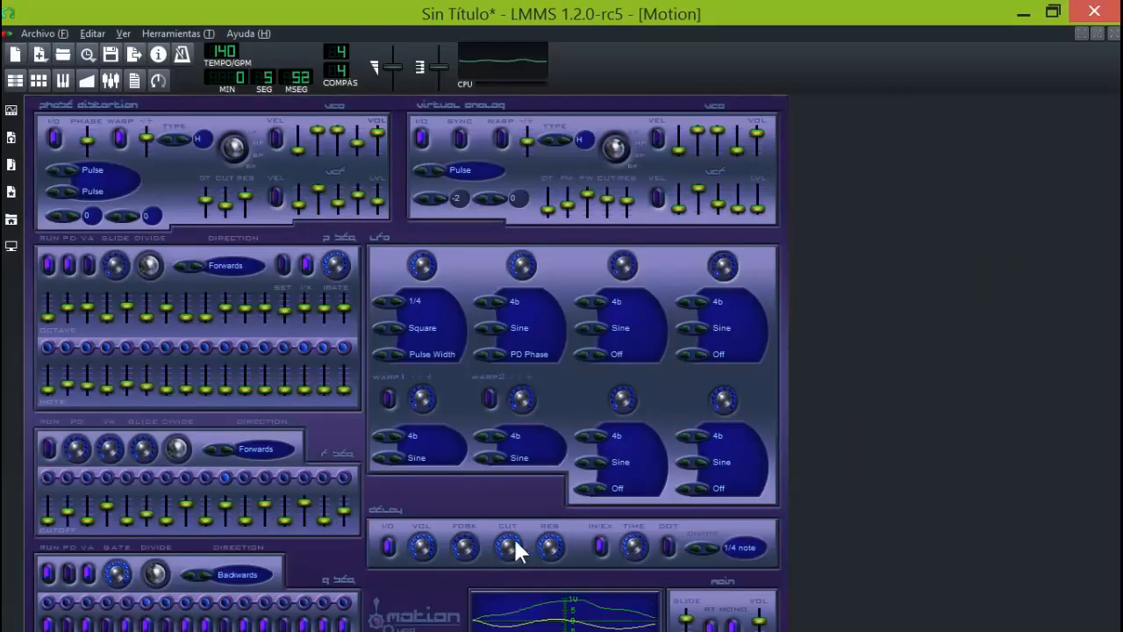
{"action": "left_click", "coordinate": [1097, 33]}
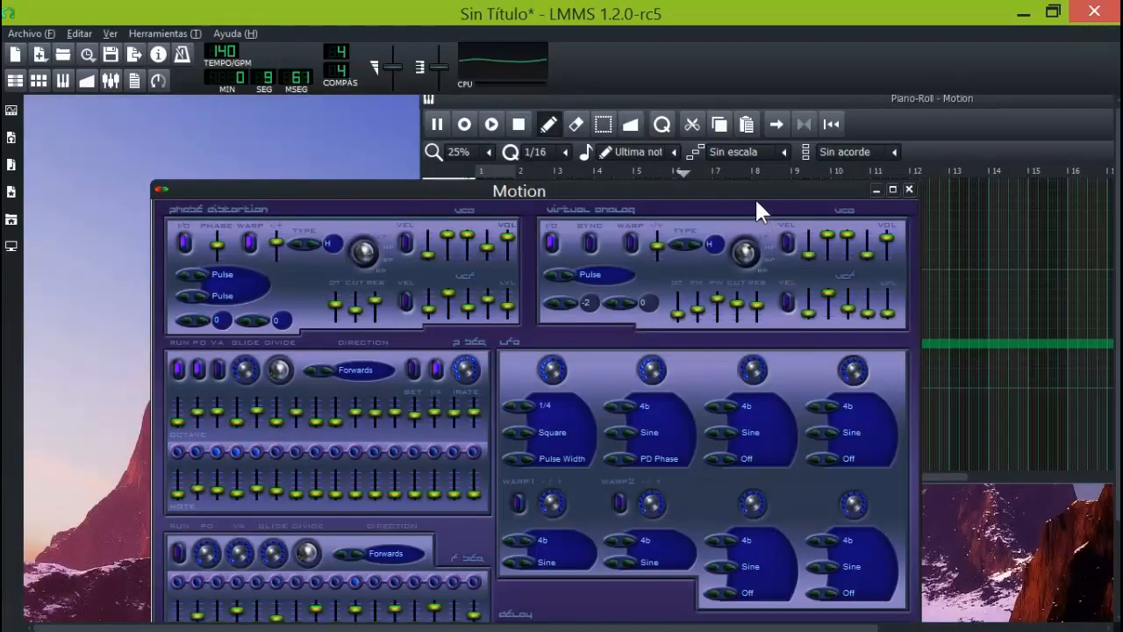
{"action": "left_click_drag", "start_coordinate": [747, 182], "coordinate": [766, 51]}
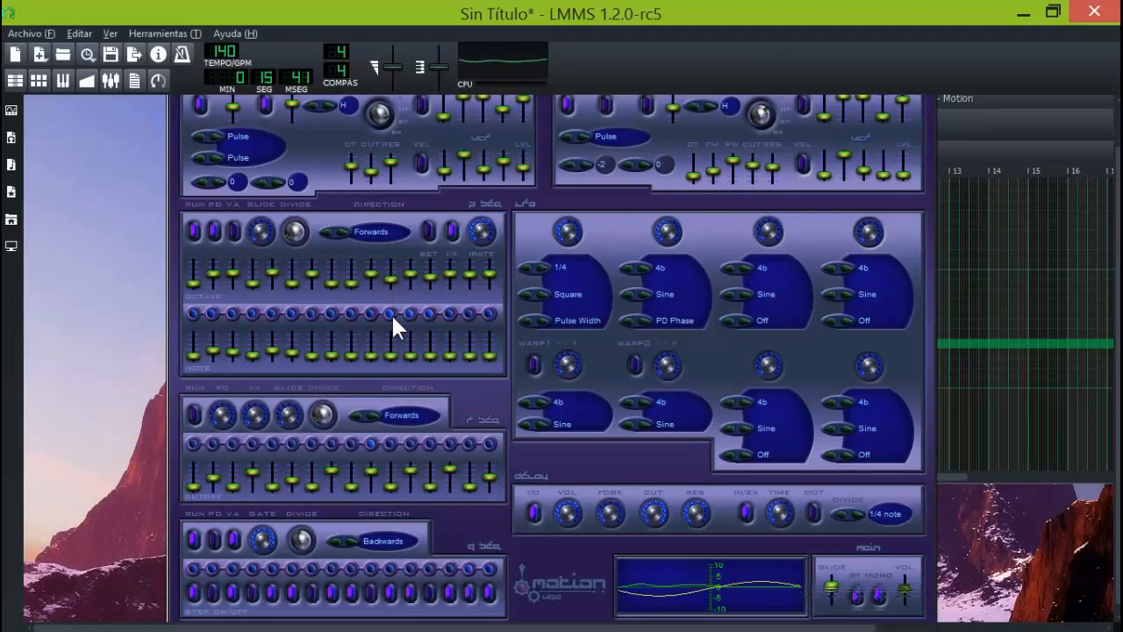
Try a VCF slider and different values of the second number setting in the phase distortion section, returning that setting to 0.
{"action": "left_click_drag", "start_coordinate": [483, 166], "coordinate": [481, 91]}
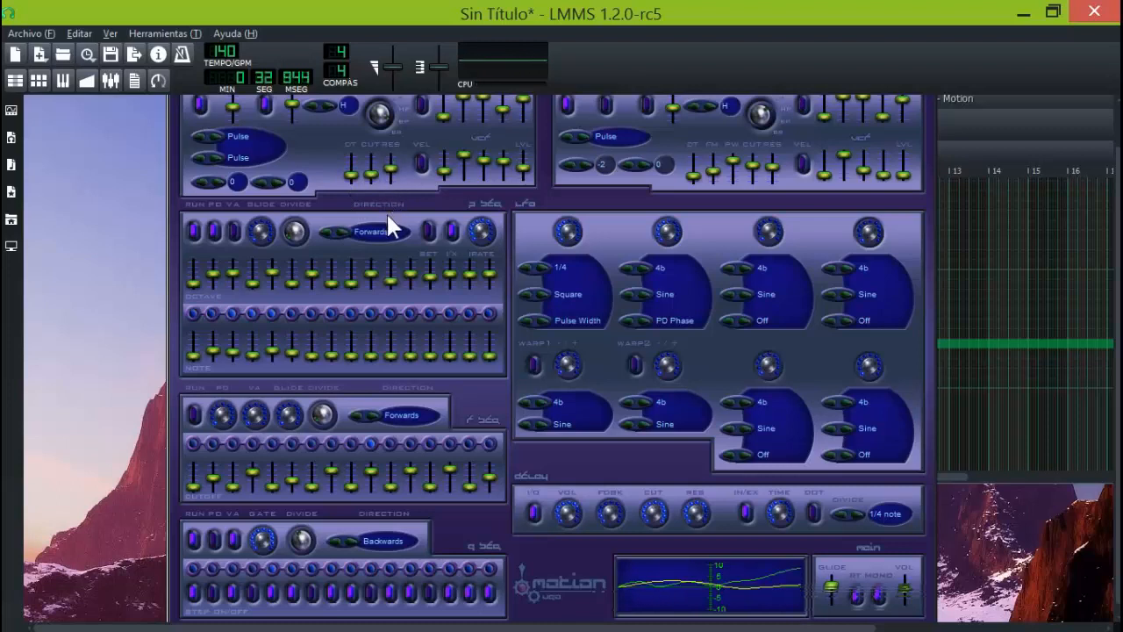
{"action": "left_click", "coordinate": [279, 183]}
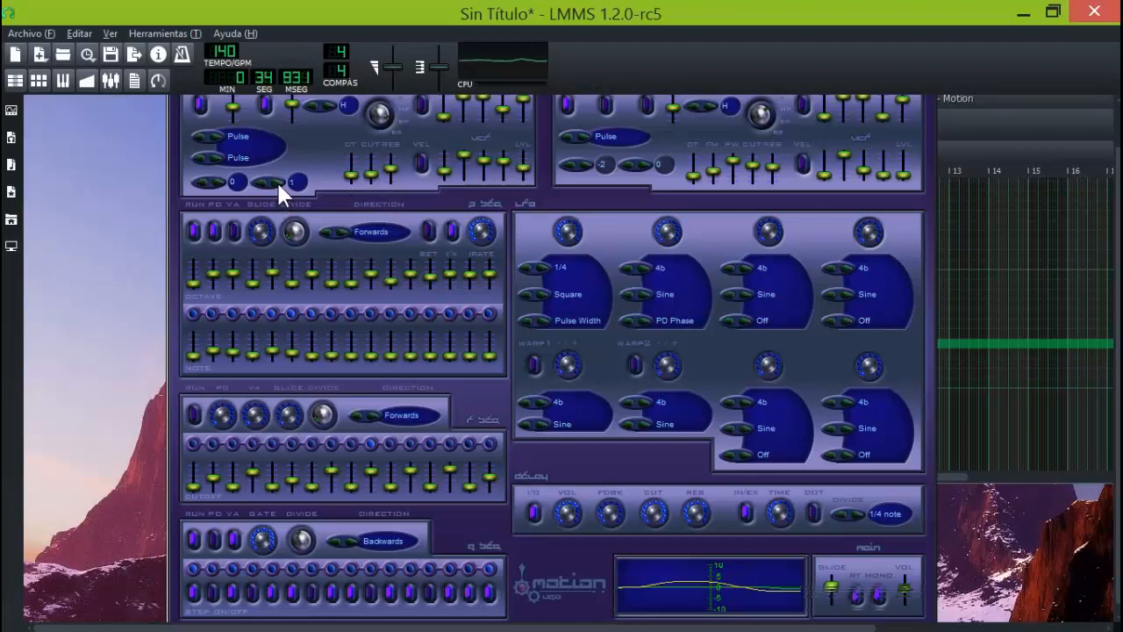
{"action": "left_click", "coordinate": [255, 177]}
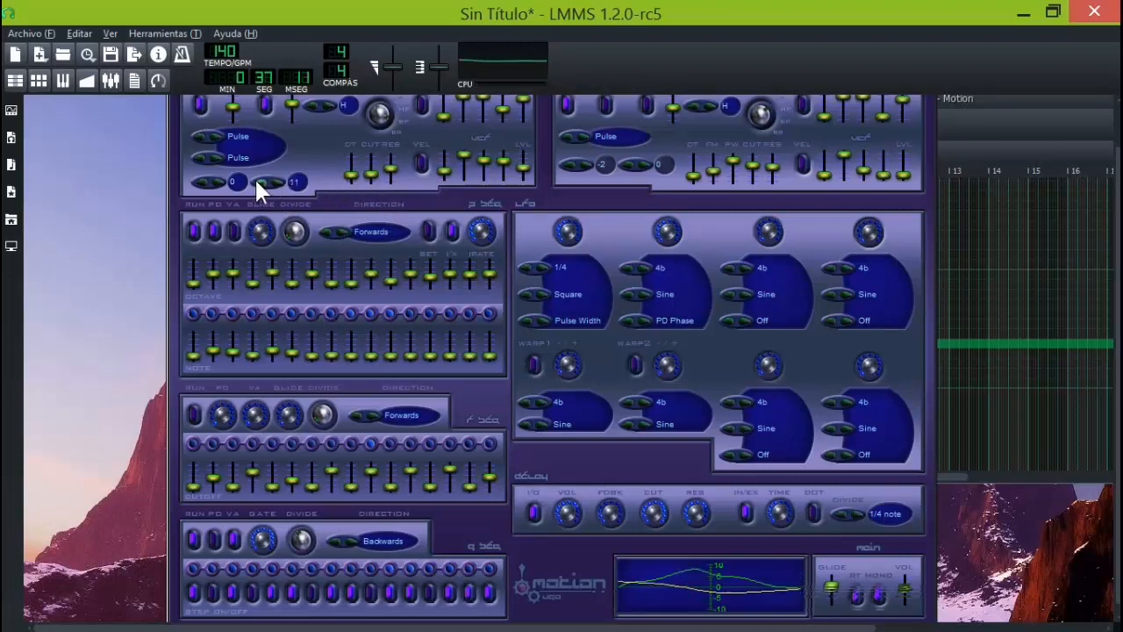
{"action": "left_click", "coordinate": [254, 177]}
{"action": "left_click", "coordinate": [275, 179]}
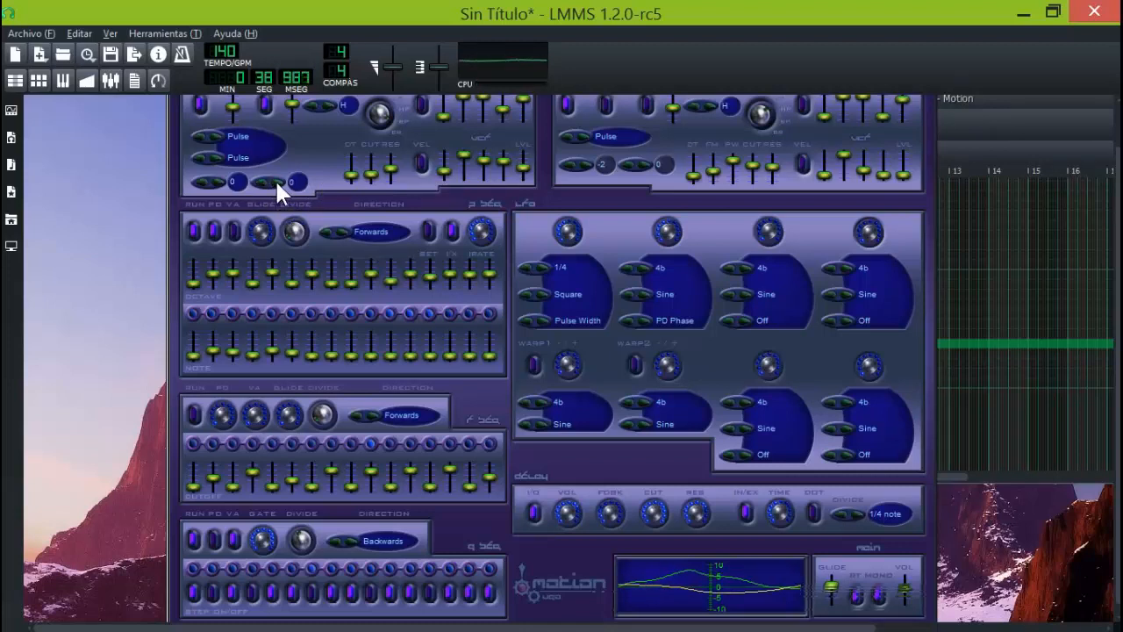
Cycle the second waveform of the phase distortion section through Dbl Sine, Saw-Pulse, Reso1 and Reso2, and set it to None.
{"action": "left_click", "coordinate": [218, 156]}
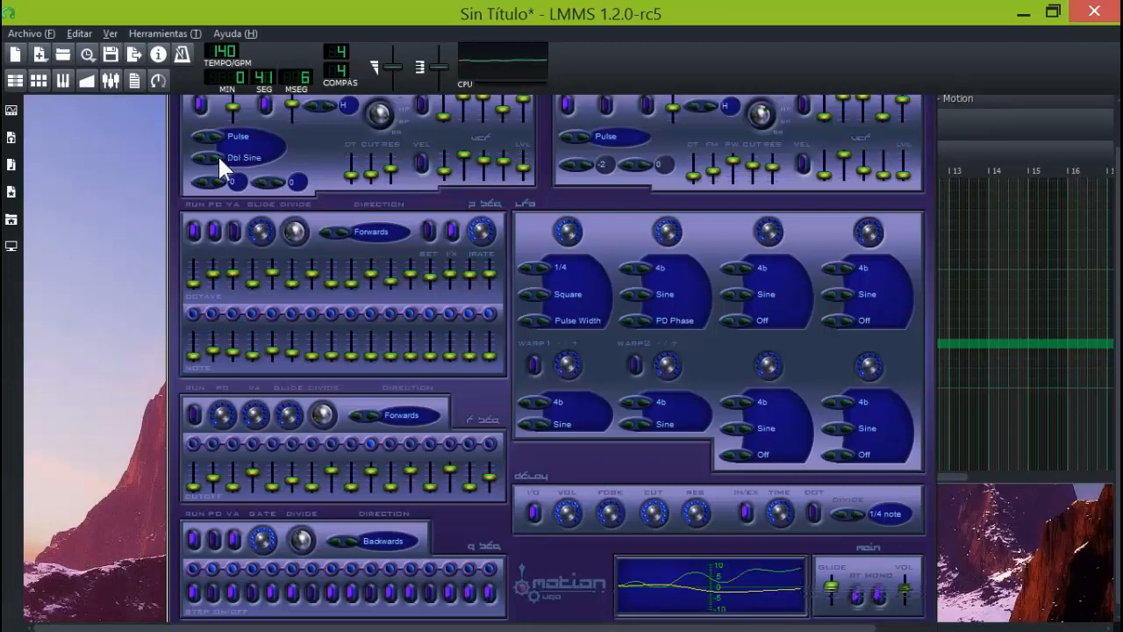
{"action": "left_click", "coordinate": [218, 155]}
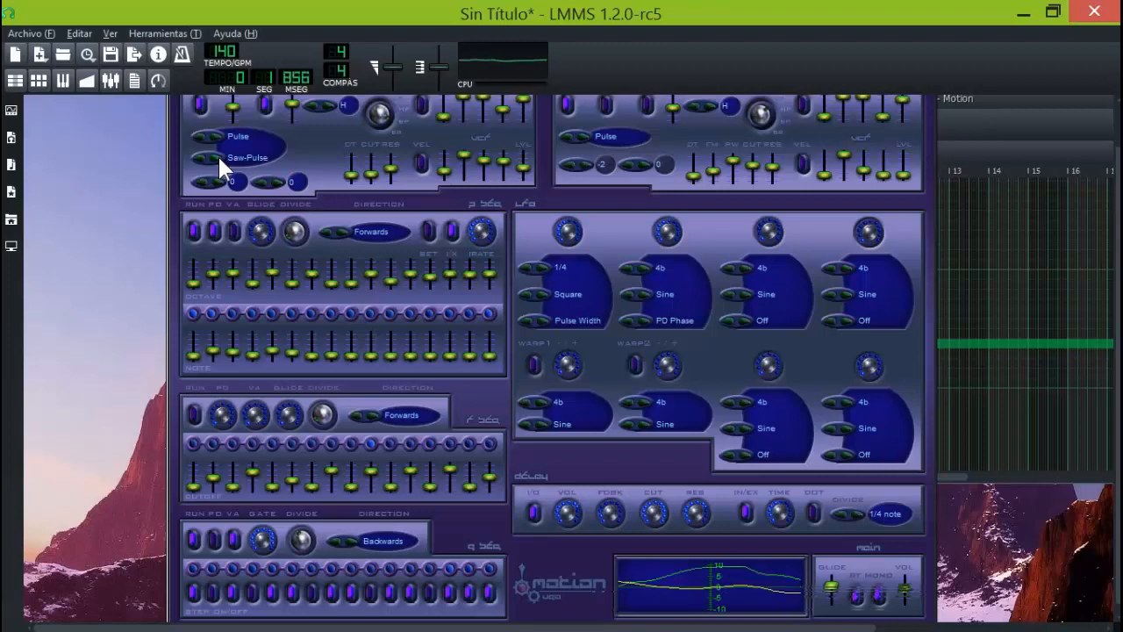
{"action": "left_click", "coordinate": [218, 155]}
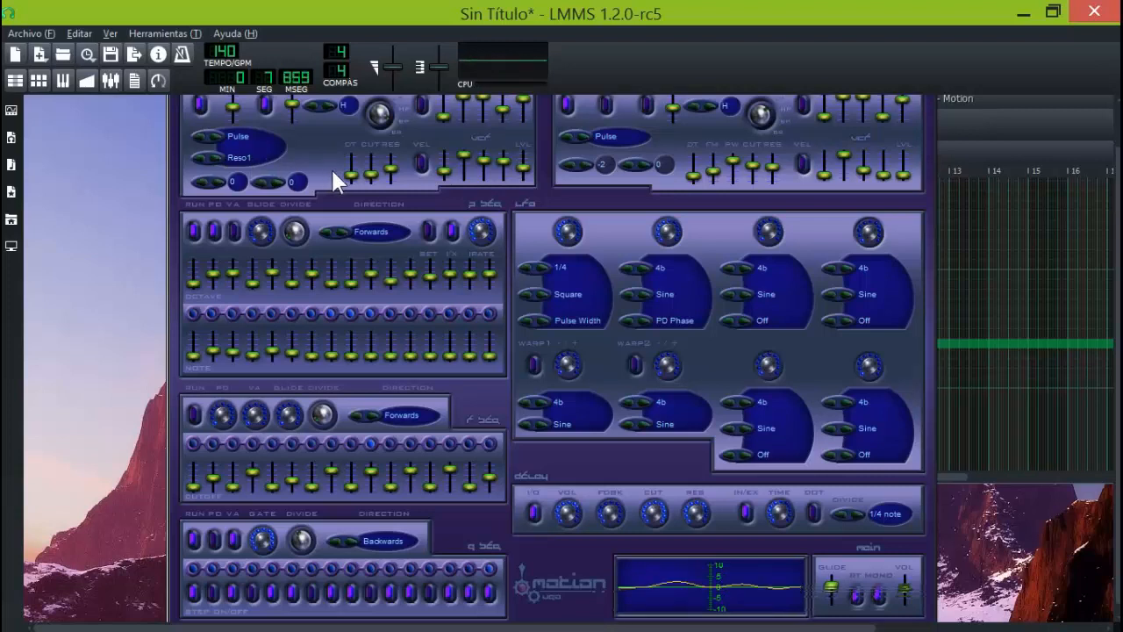
{"action": "scroll", "coordinate": [217, 153], "scroll_direction": "down", "scroll_amount": 2}
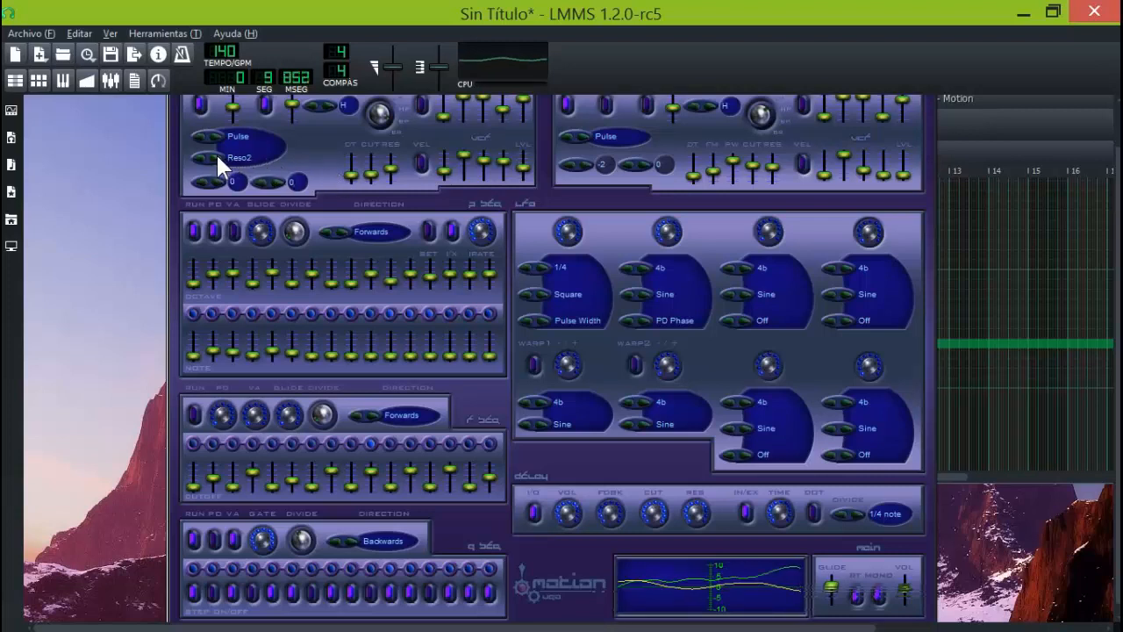
{"action": "left_click", "coordinate": [217, 157]}
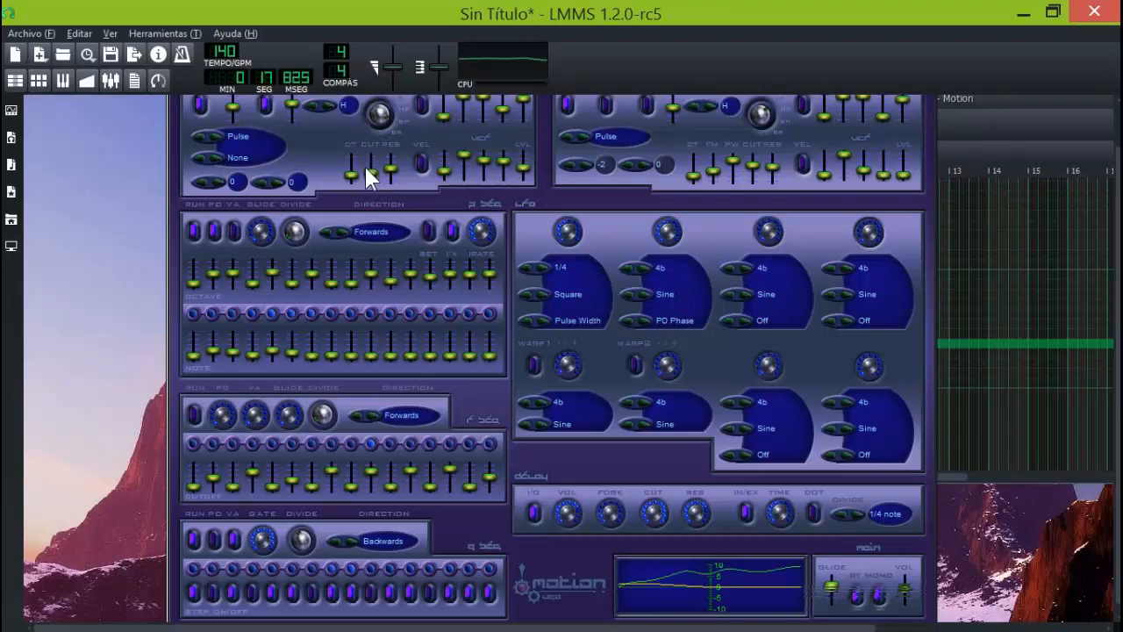
Lower the CUT slider in the phase distortion section and set its filter type to A.
{"action": "left_click_drag", "start_coordinate": [367, 168], "coordinate": [365, 186]}
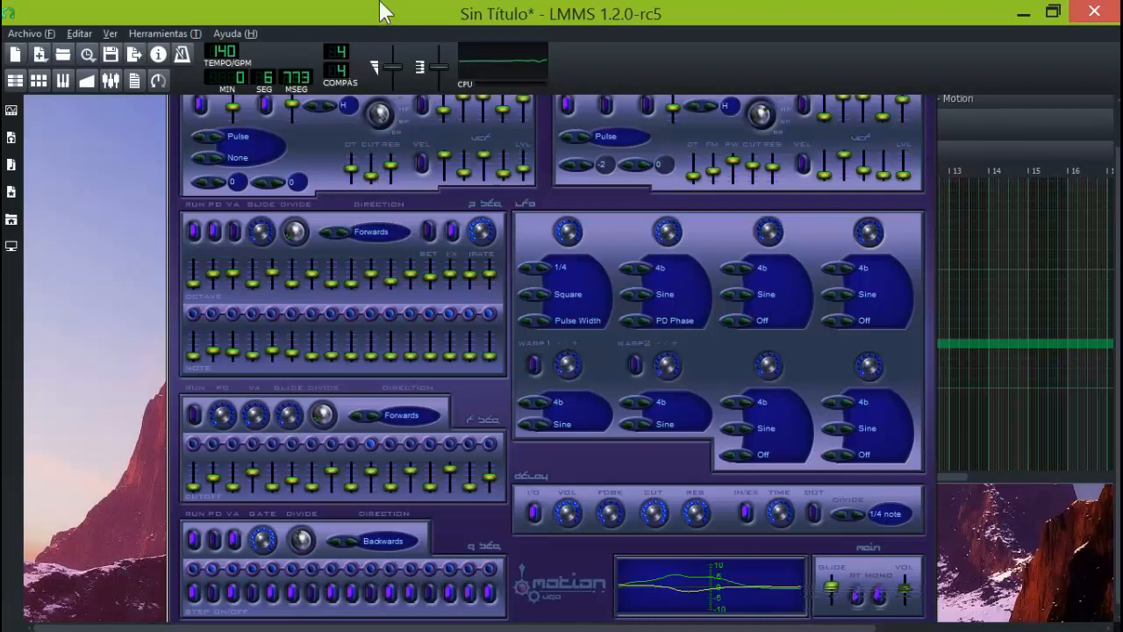
{"action": "left_click", "coordinate": [328, 102]}
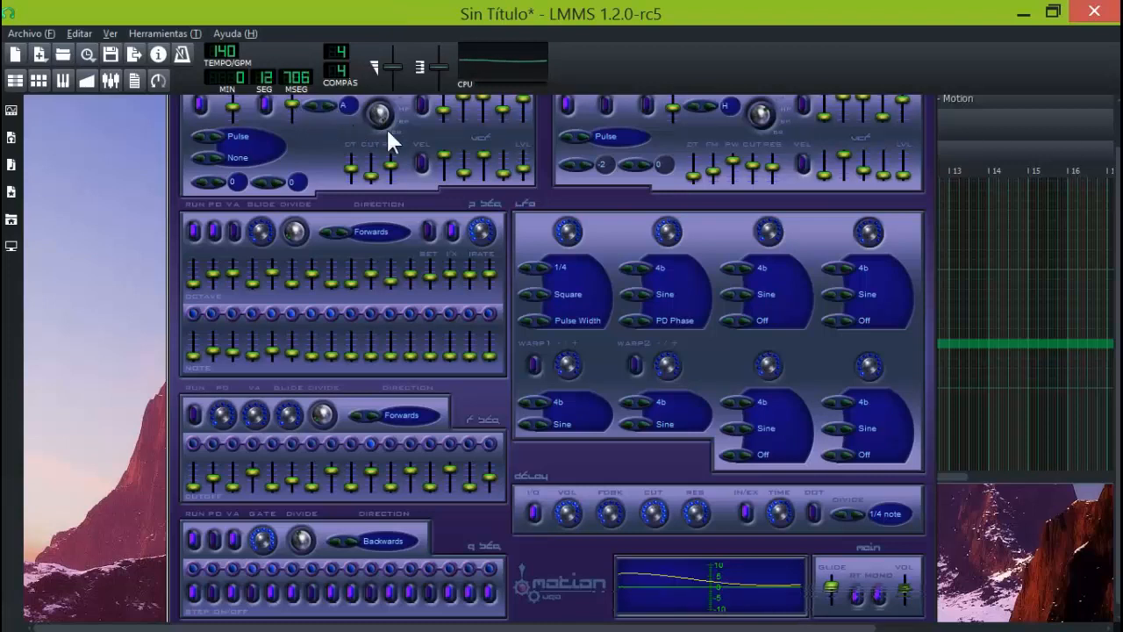
Cycle the virtual analog section's waveform through White Noise and Pink Noise, and set it to Sine.
{"action": "left_click_drag", "start_coordinate": [1119, 351], "coordinate": [1119, 305]}
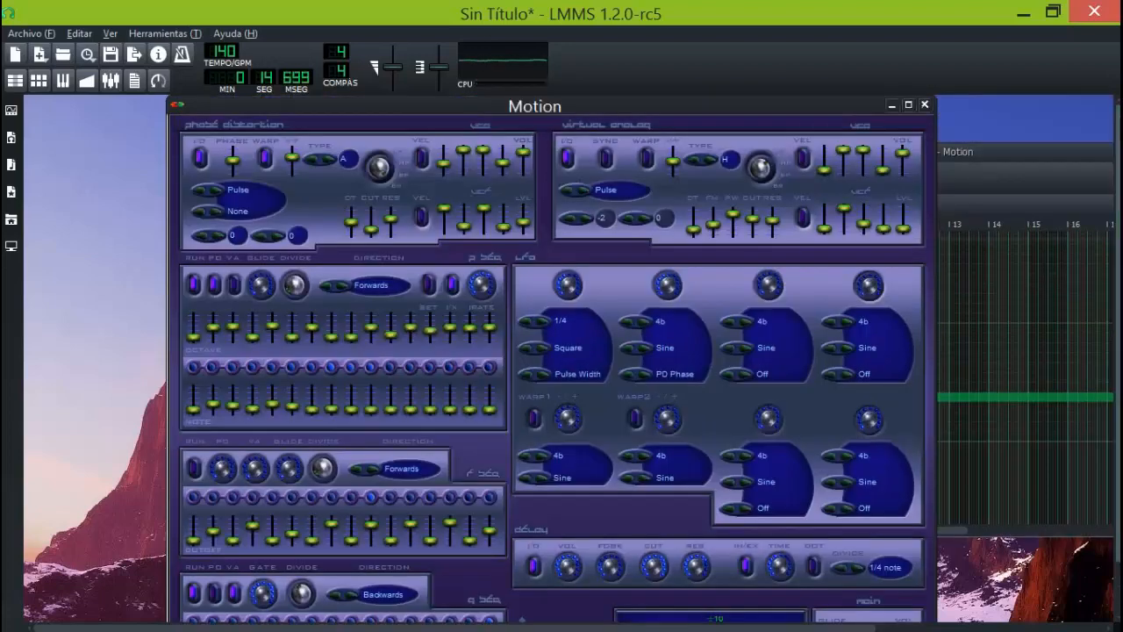
{"action": "left_click_drag", "start_coordinate": [804, 106], "coordinate": [825, 117]}
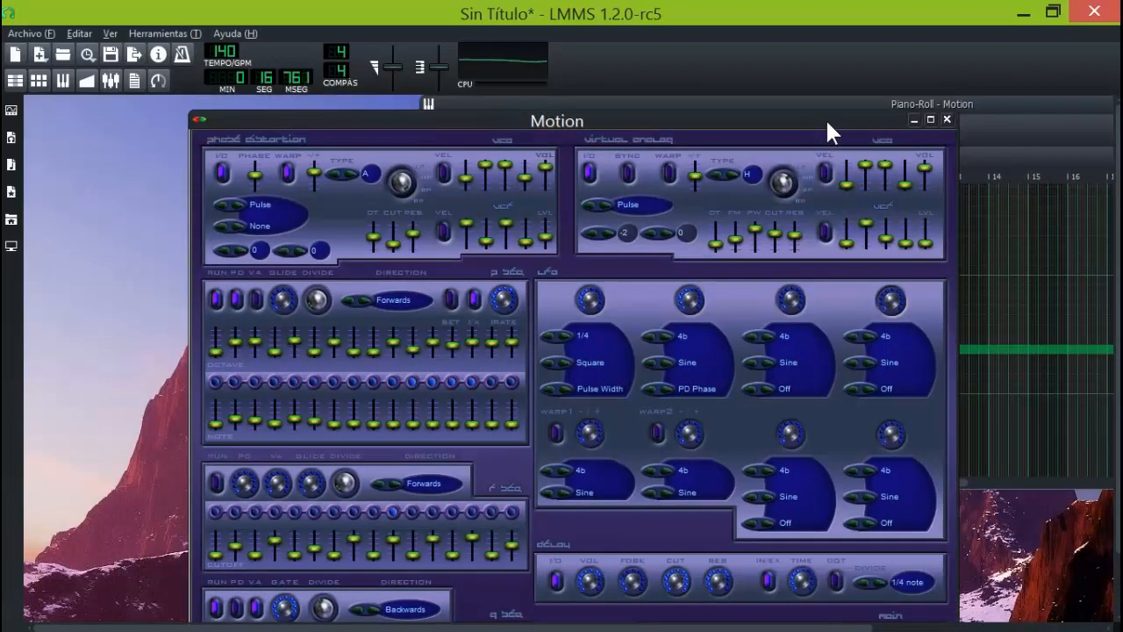
{"action": "left_click", "coordinate": [607, 204]}
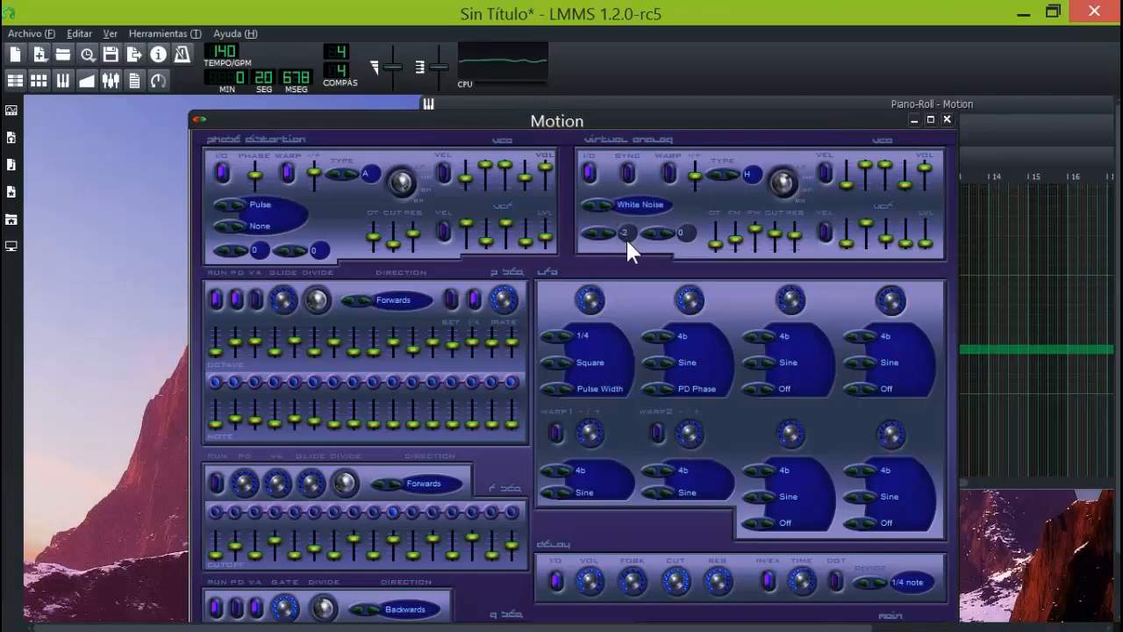
{"action": "left_click", "coordinate": [606, 203]}
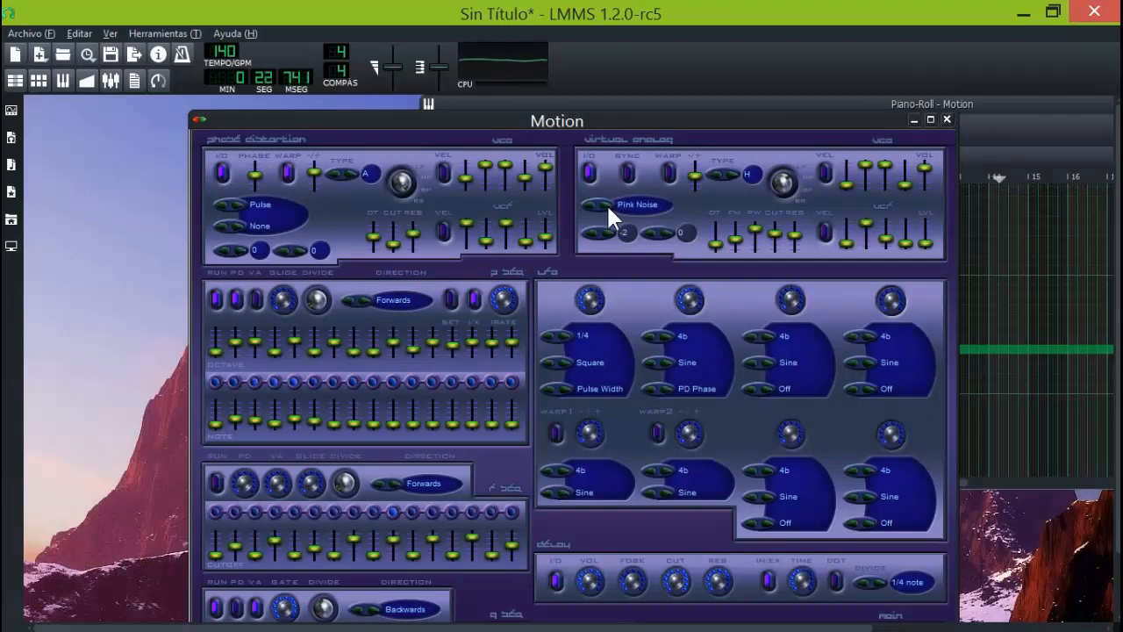
{"action": "left_click", "coordinate": [606, 202]}
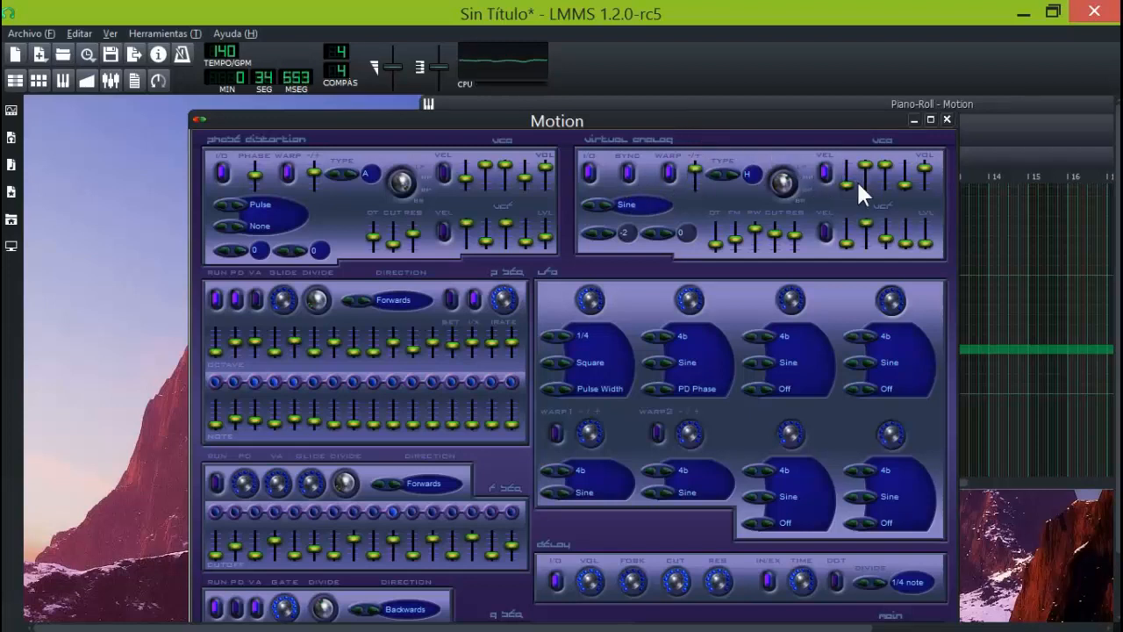
Raise the virtual analog section's first VCO slider and third VCF slider, and turn on its VCF velocity switch.
{"action": "left_click_drag", "start_coordinate": [846, 184], "coordinate": [840, 120]}
{"action": "left_click_drag", "start_coordinate": [886, 224], "coordinate": [873, 157]}
{"action": "left_click", "coordinate": [826, 230]}
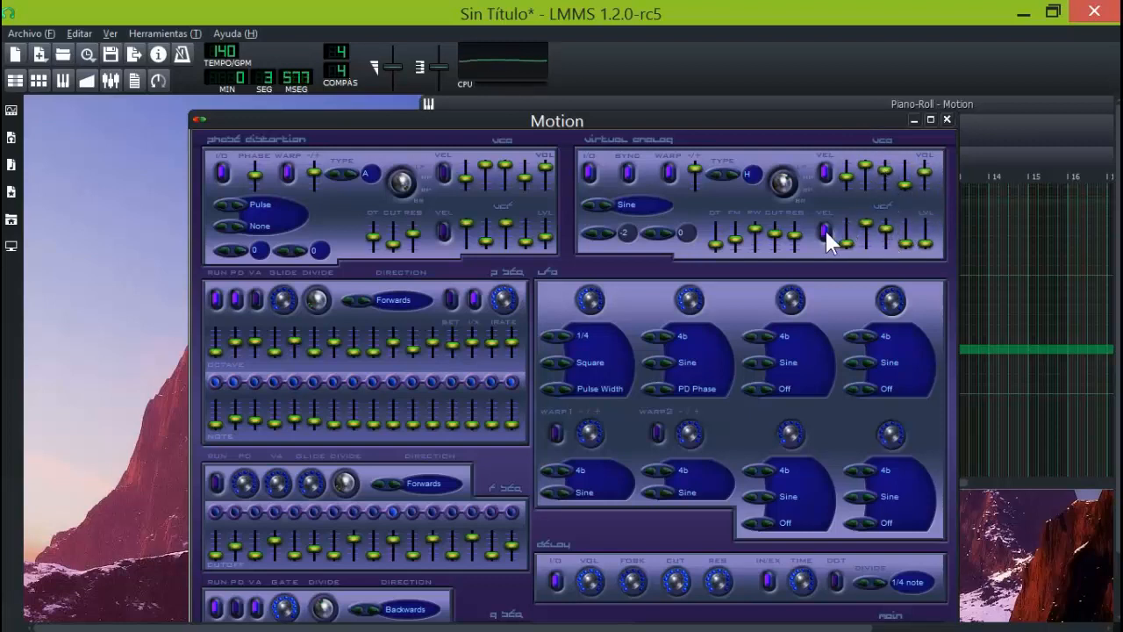
Raise the virtual analog section's fourth VCF slider, set its two tuning values to -1 and 11, and its waveform to Saw.
{"action": "left_click_drag", "start_coordinate": [904, 245], "coordinate": [902, 208]}
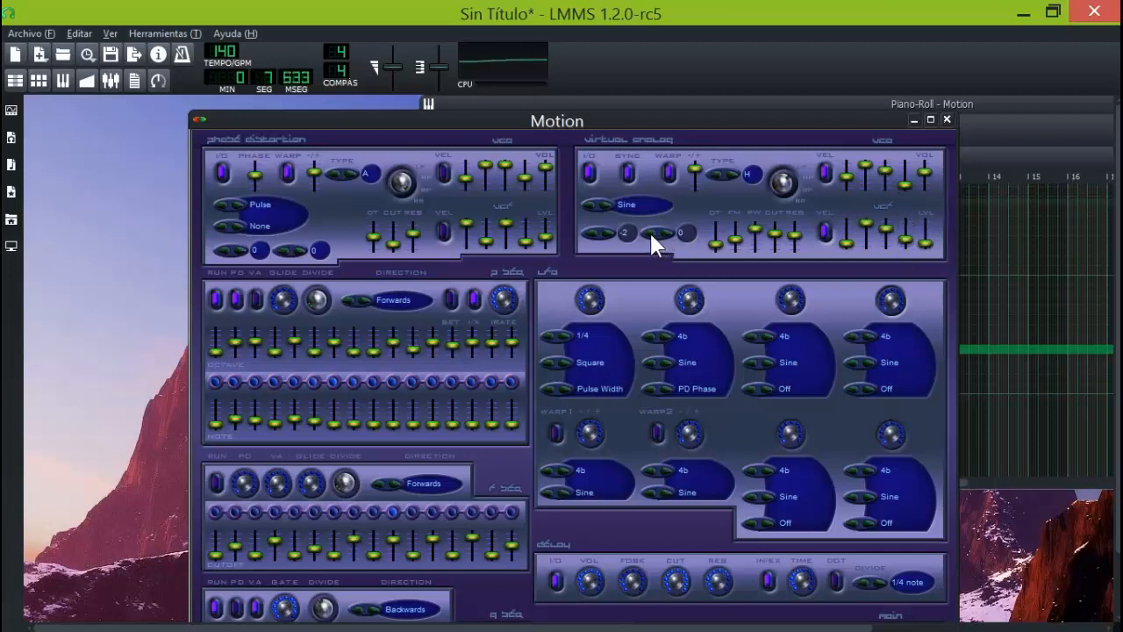
{"action": "scroll", "coordinate": [652, 238], "scroll_direction": "up", "scroll_amount": 11}
{"action": "scroll", "coordinate": [611, 230], "scroll_direction": "up", "scroll_amount": 1}
{"action": "scroll", "coordinate": [927, 219], "scroll_direction": "up", "scroll_amount": 2}
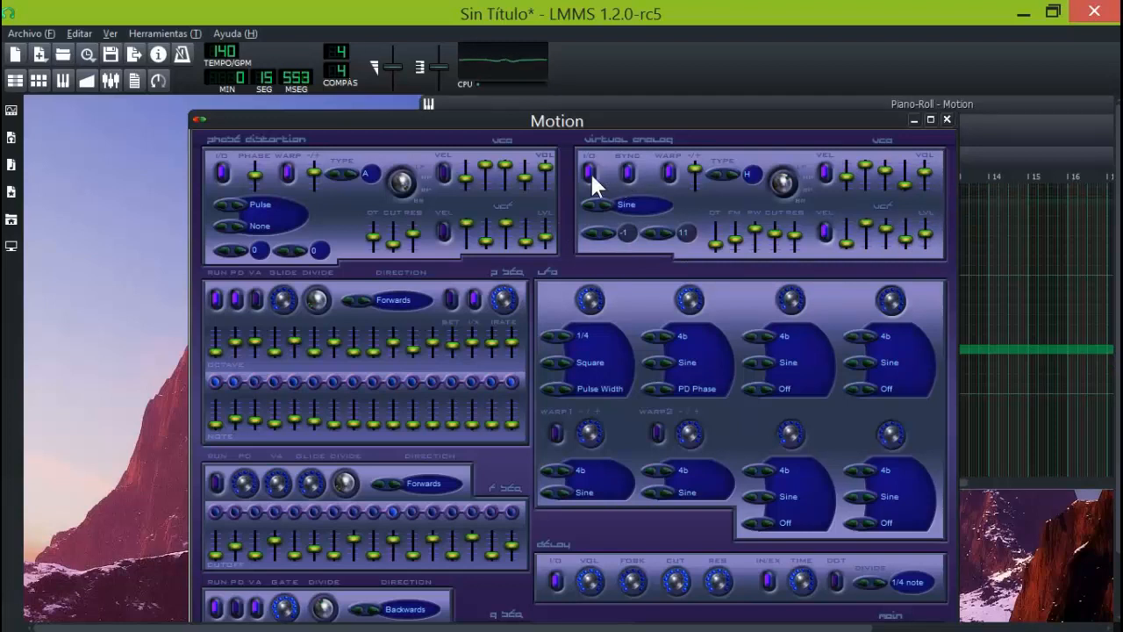
{"action": "scroll", "coordinate": [606, 201], "scroll_direction": "down", "scroll_amount": 2}
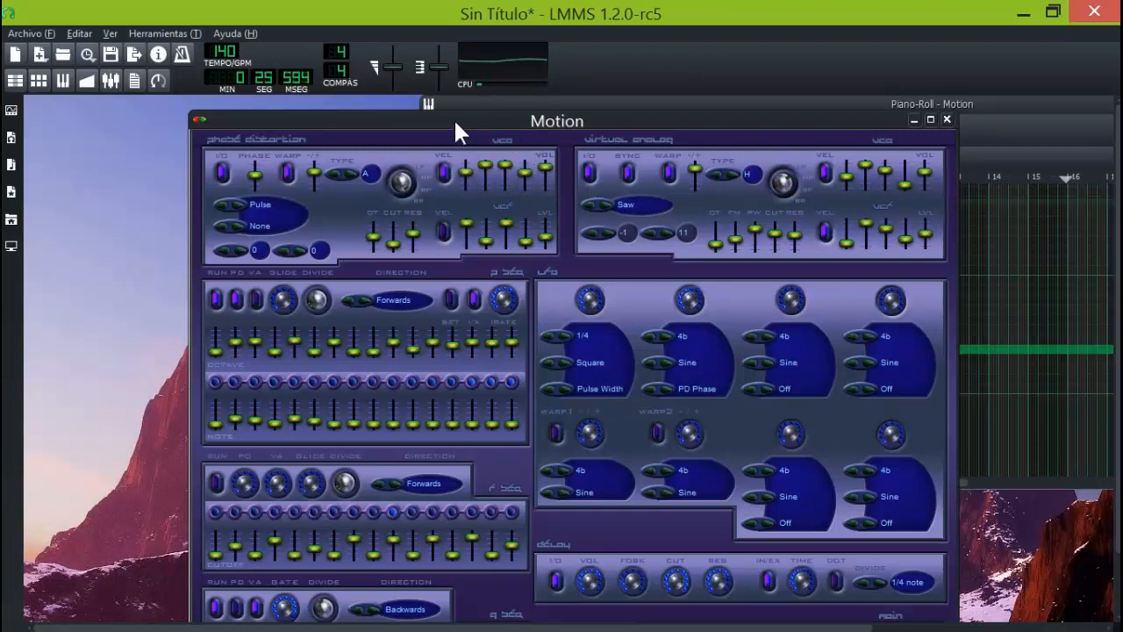
Set the phase distortion section's filter type to D and the rates of the upper row's second and third LFOs to 2b.
{"action": "left_click", "coordinate": [345, 171]}
{"action": "left_click", "coordinate": [351, 172]}
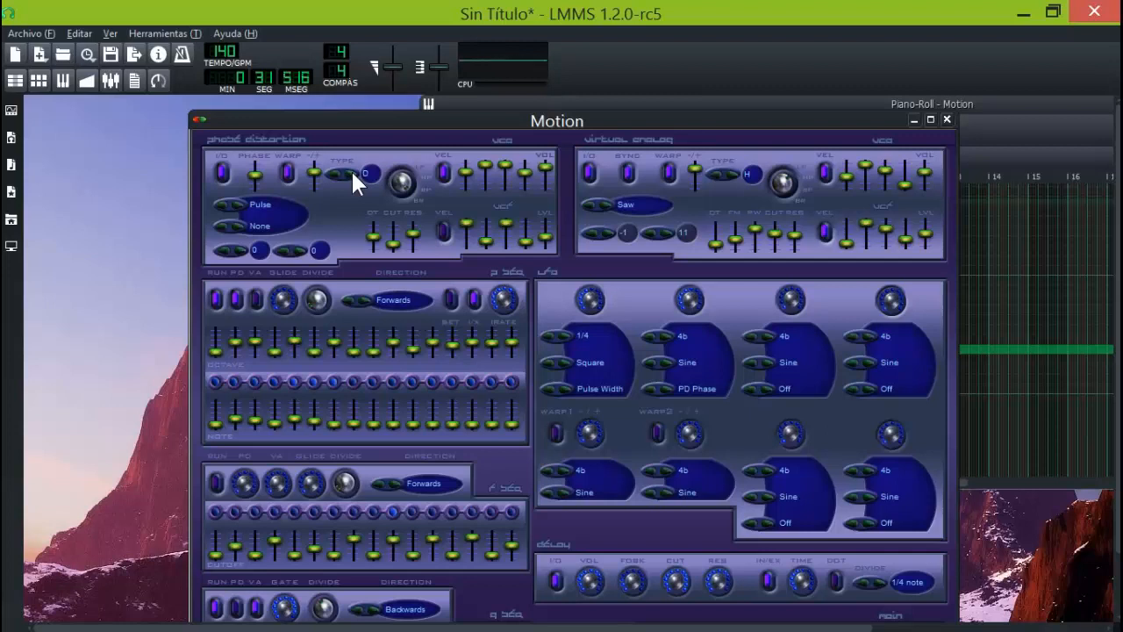
{"action": "left_click", "coordinate": [351, 172]}
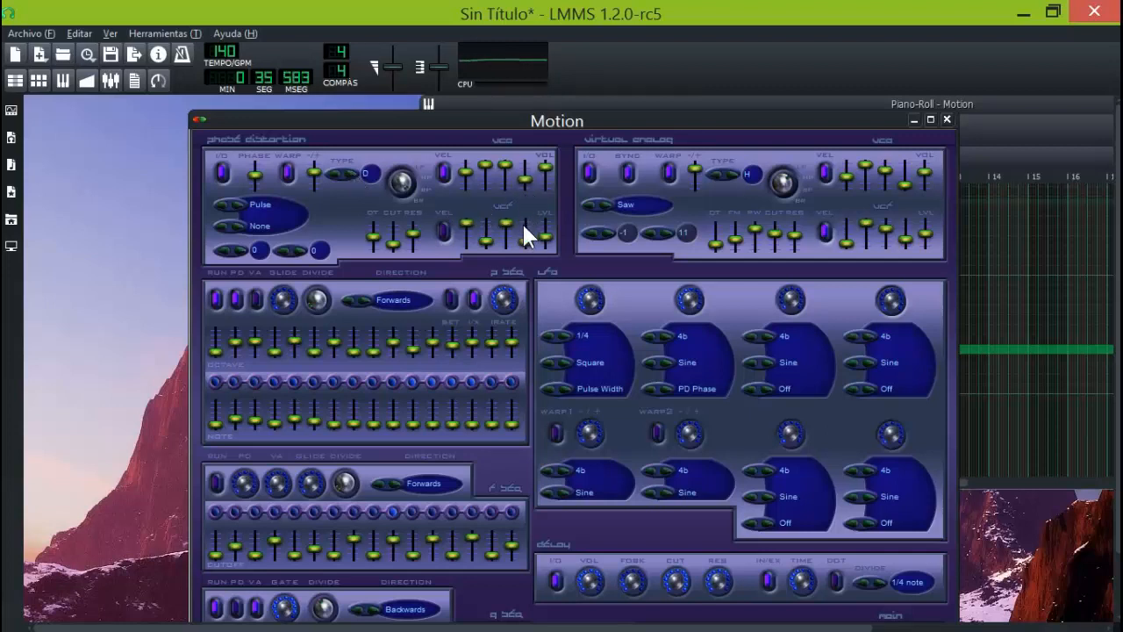
{"action": "left_click", "coordinate": [670, 337]}
{"action": "left_click", "coordinate": [768, 335]}
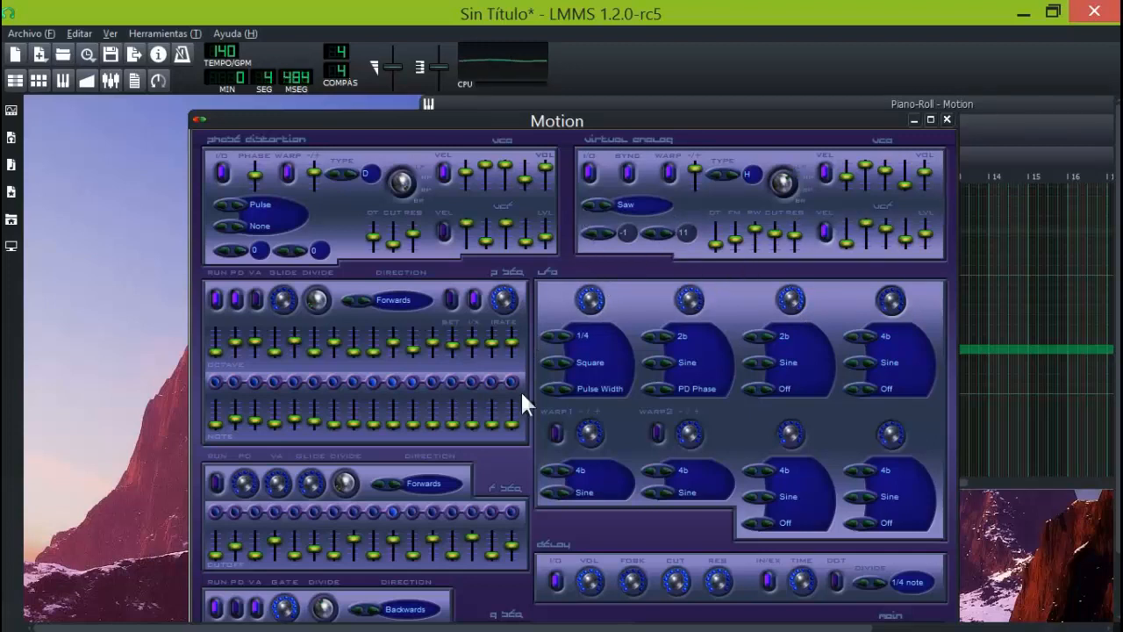
Raise the pitch sequencer's fifteenth note slider, adjust its fourth octave slider, and set the pitch and filter sequencers' direction to Bounce 1.
{"action": "left_click_drag", "start_coordinate": [490, 424], "coordinate": [480, 309]}
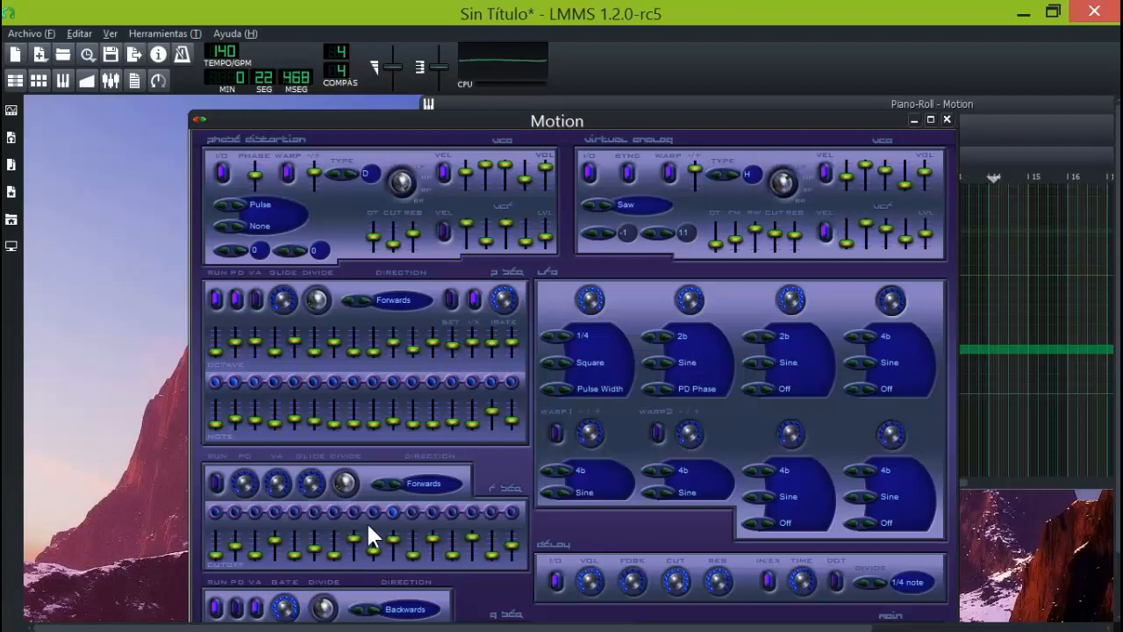
{"action": "left_click", "coordinate": [394, 482]}
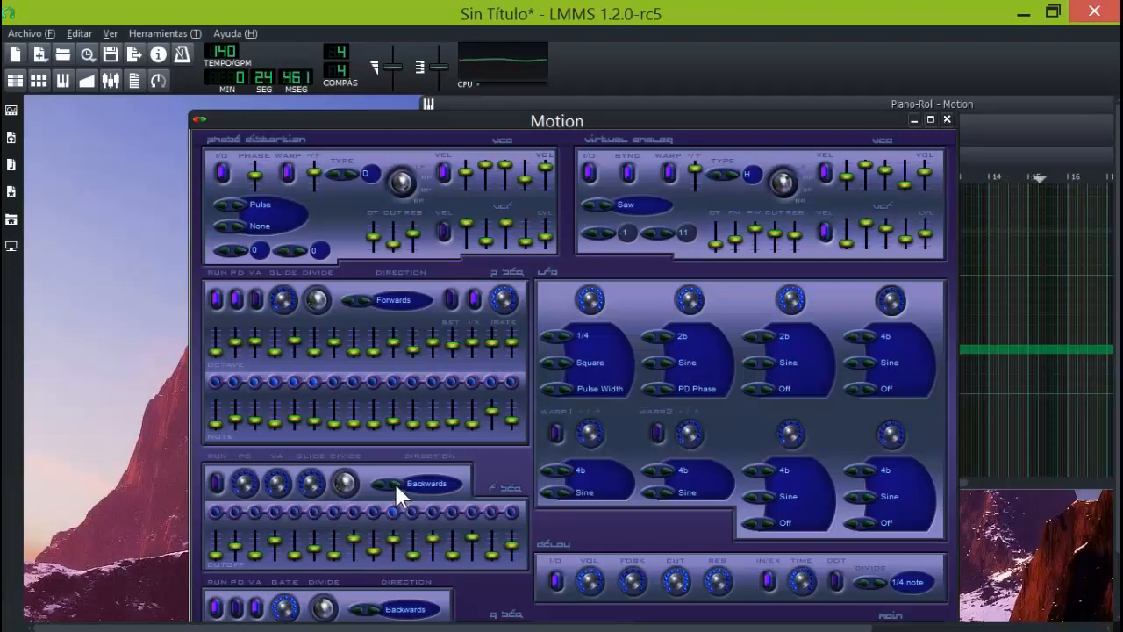
{"action": "left_click", "coordinate": [365, 298]}
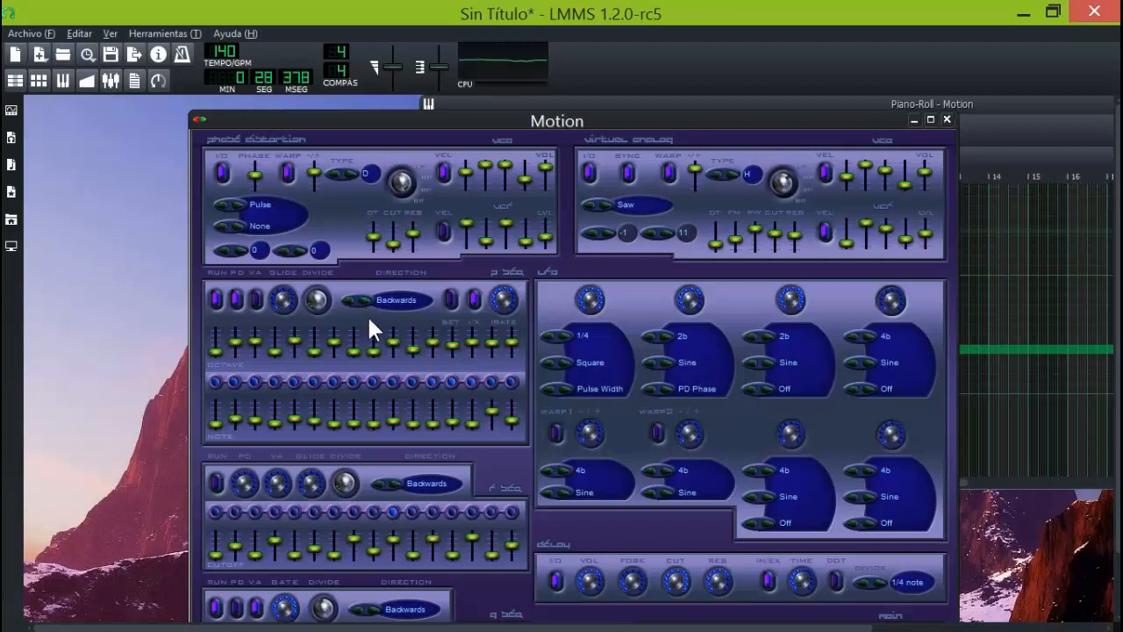
{"action": "left_click", "coordinate": [364, 297]}
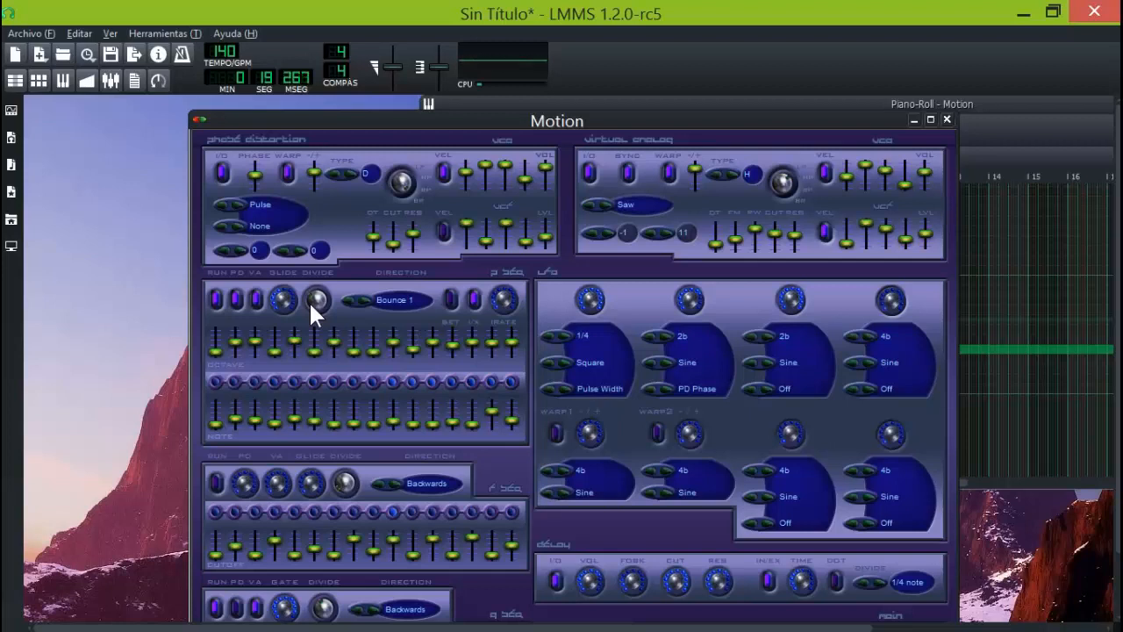
{"action": "mouse_move", "coordinate": [276, 351]}
{"action": "left_mouse_down"}
{"action": "mouse_move", "coordinate": [273, 321]}
{"action": "mouse_move", "coordinate": [269, 346]}
{"action": "left_mouse_up"}
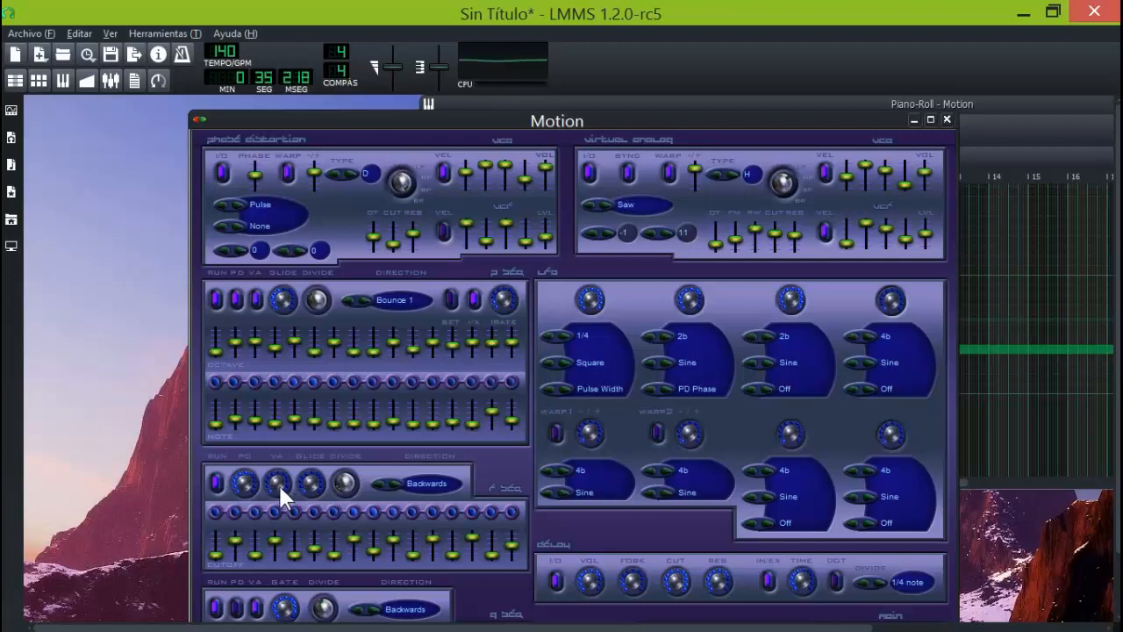
{"action": "left_click", "coordinate": [398, 481]}
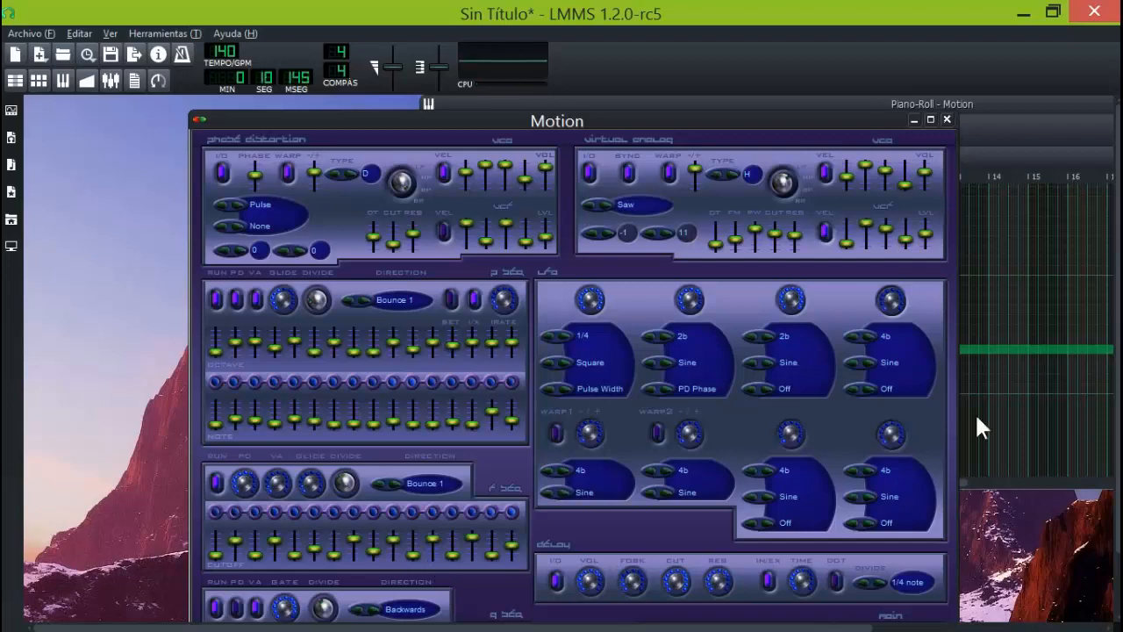
Set the Warp2 LFO's rate to 2b and the Warp1 LFO's waveform to Square.
{"action": "left_click_drag", "start_coordinate": [1118, 373], "coordinate": [1118, 434]}
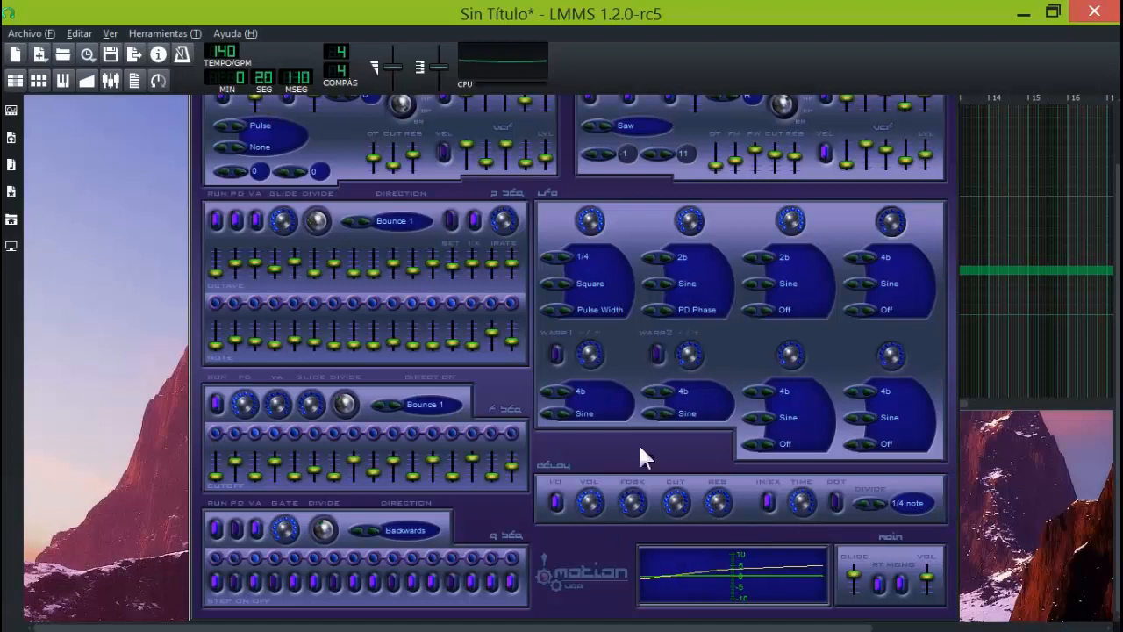
{"action": "left_click", "coordinate": [667, 390]}
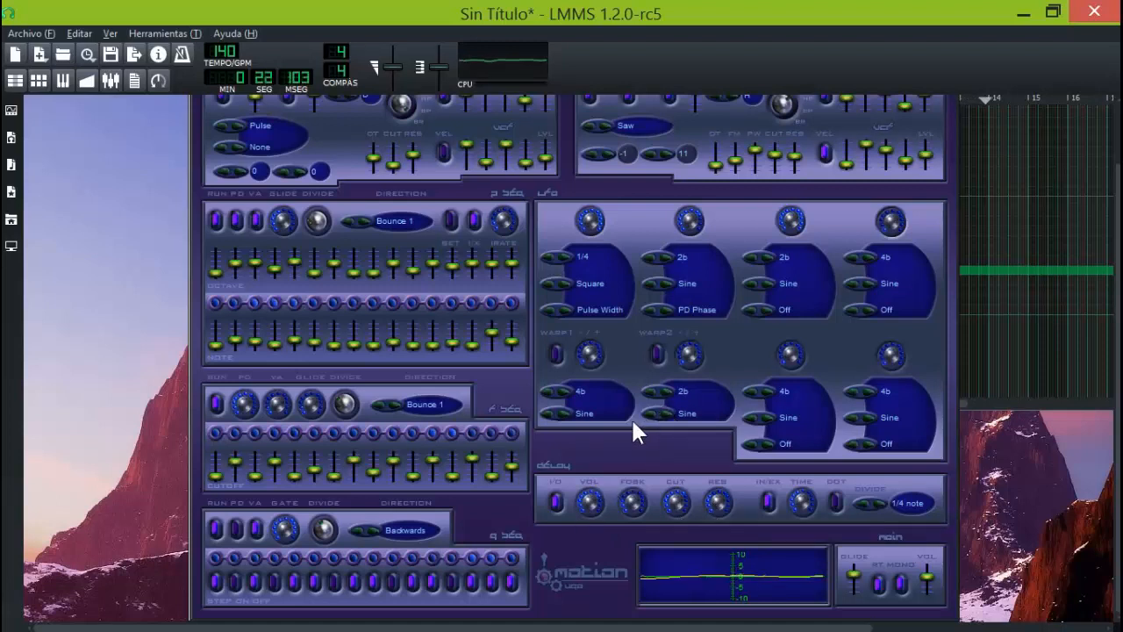
{"action": "left_click", "coordinate": [569, 413]}
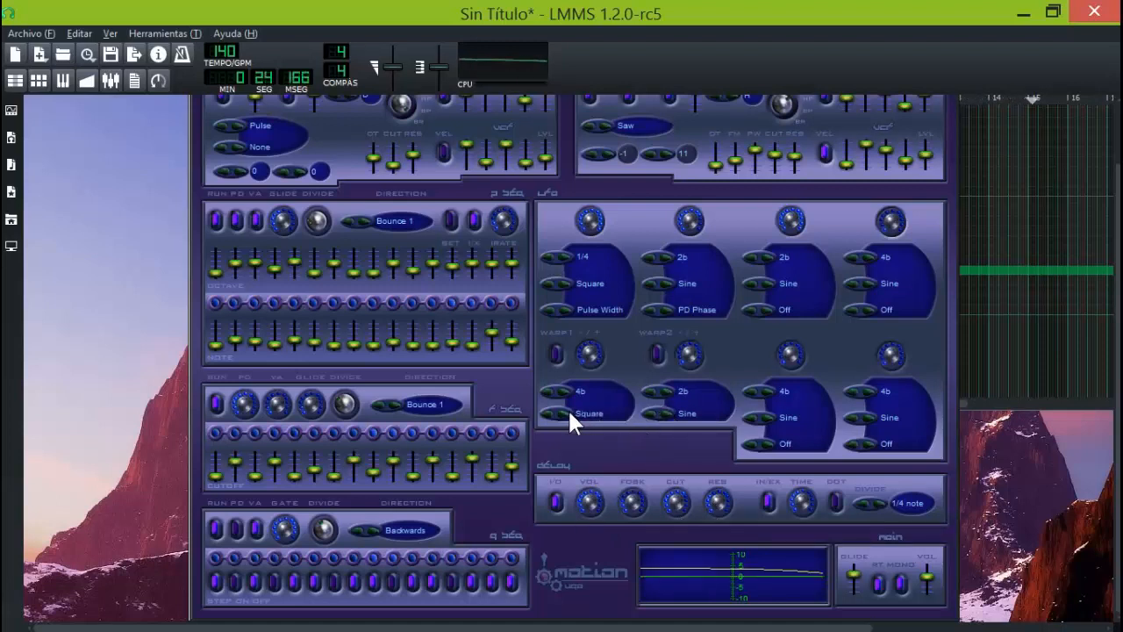
Set the first upper-row LFO to modulate Delay Cutoff with a Triangle waveform.
{"action": "left_click", "coordinate": [570, 308]}
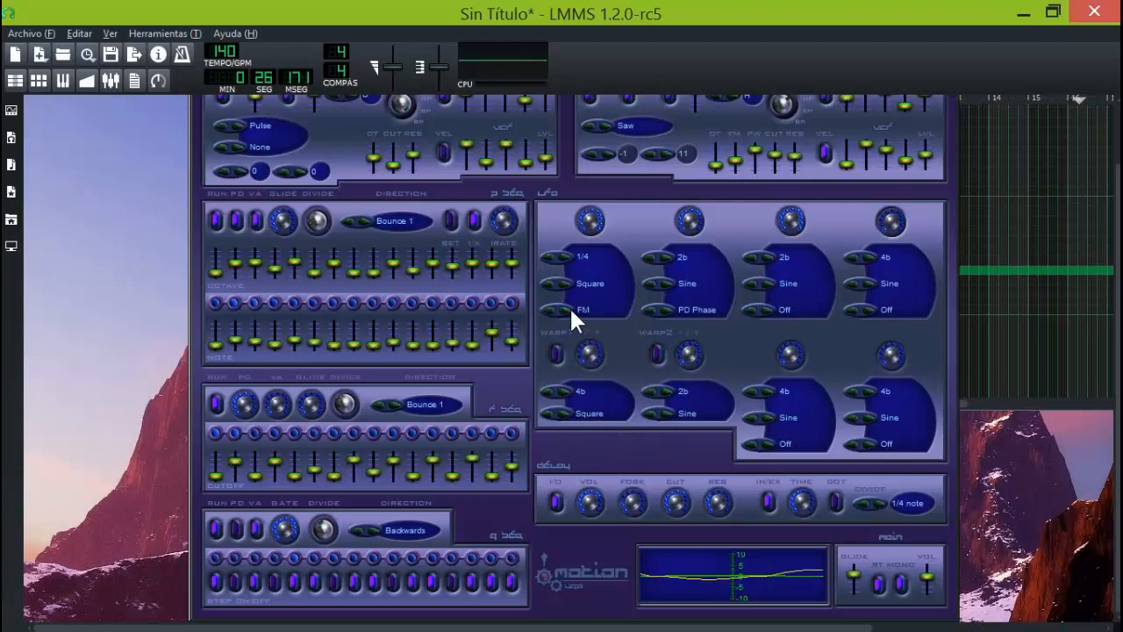
{"action": "left_click", "coordinate": [570, 306]}
{"action": "left_click", "coordinate": [568, 281]}
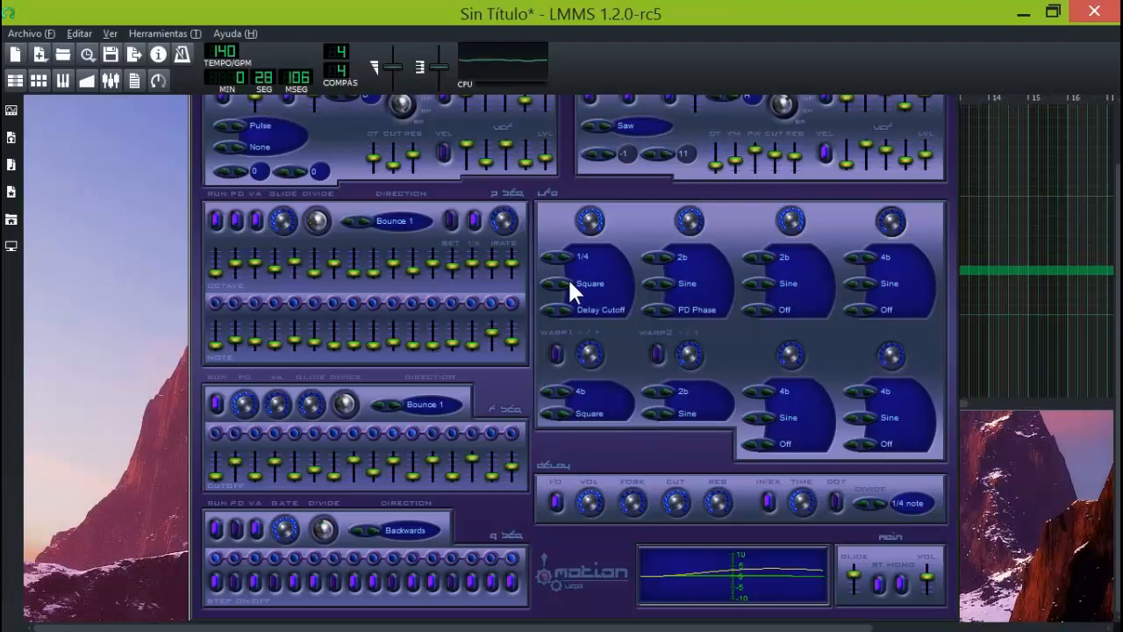
Set the second upper-row LFO's waveform to Saw and make the third and fourth upper-row LFOs modulate PD Cutoff.
{"action": "left_click", "coordinate": [666, 281]}
{"action": "left_click", "coordinate": [666, 282]}
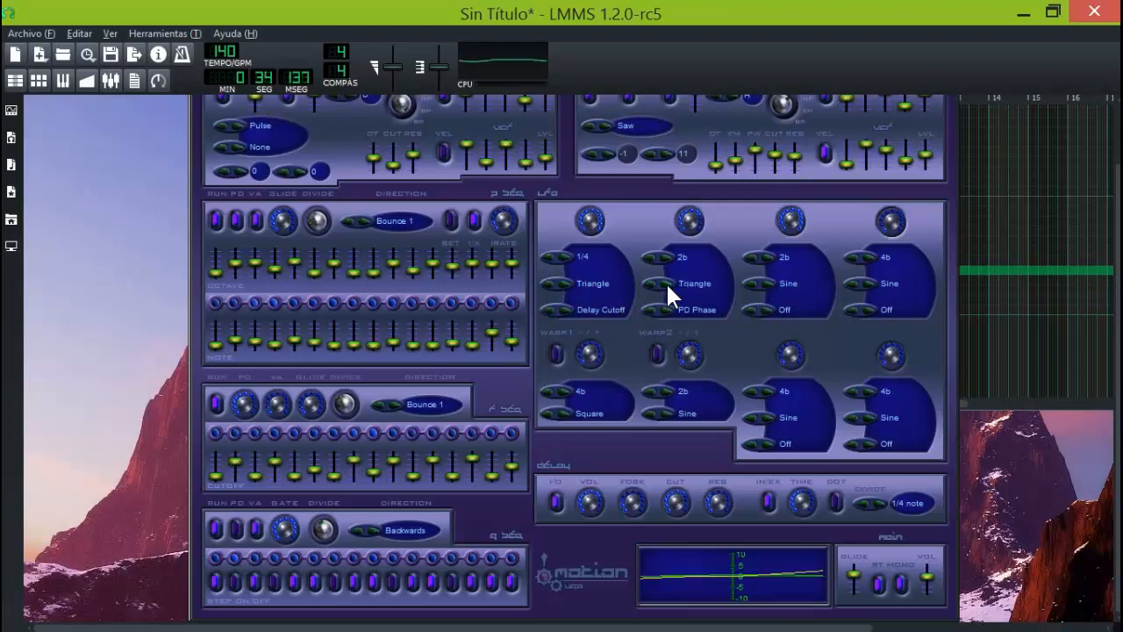
{"action": "left_click", "coordinate": [666, 281]}
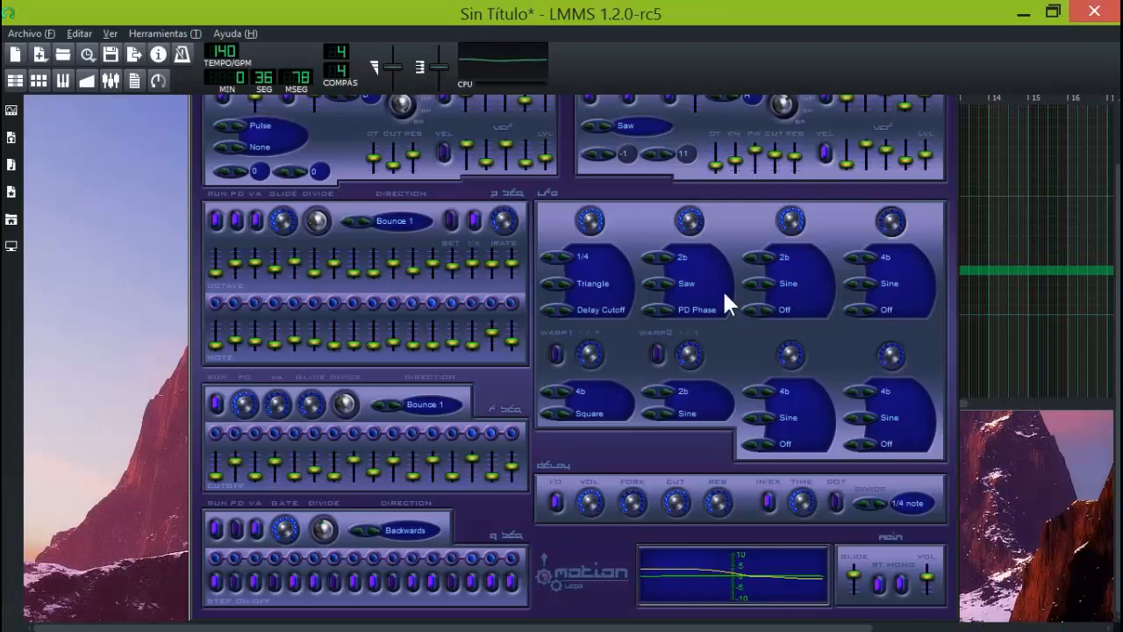
{"action": "left_click", "coordinate": [868, 309]}
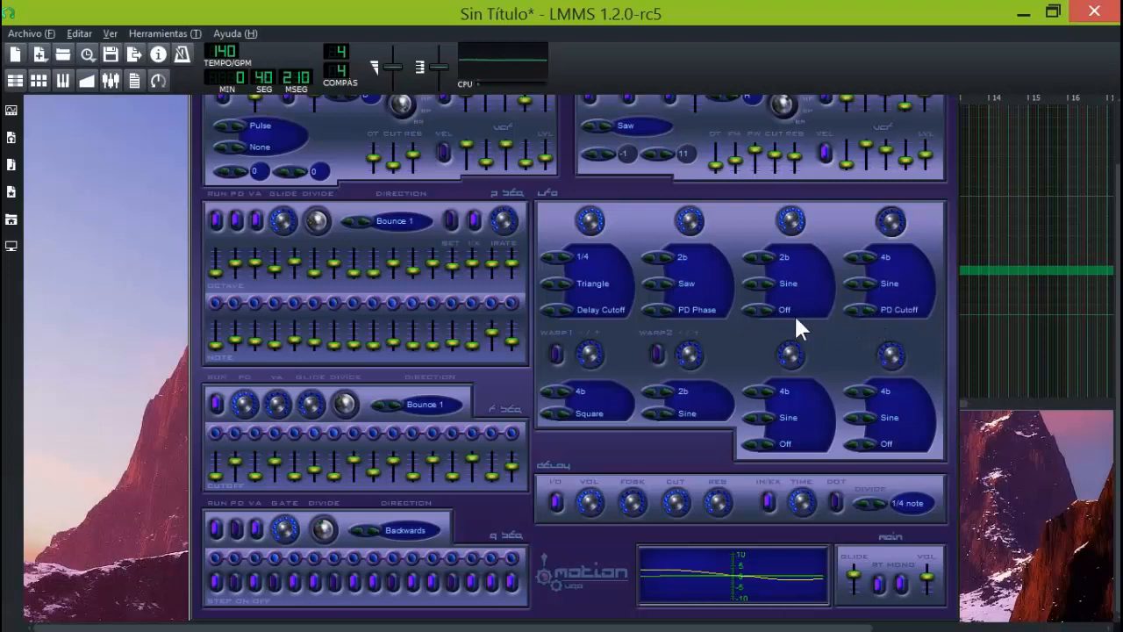
{"action": "left_click", "coordinate": [765, 309]}
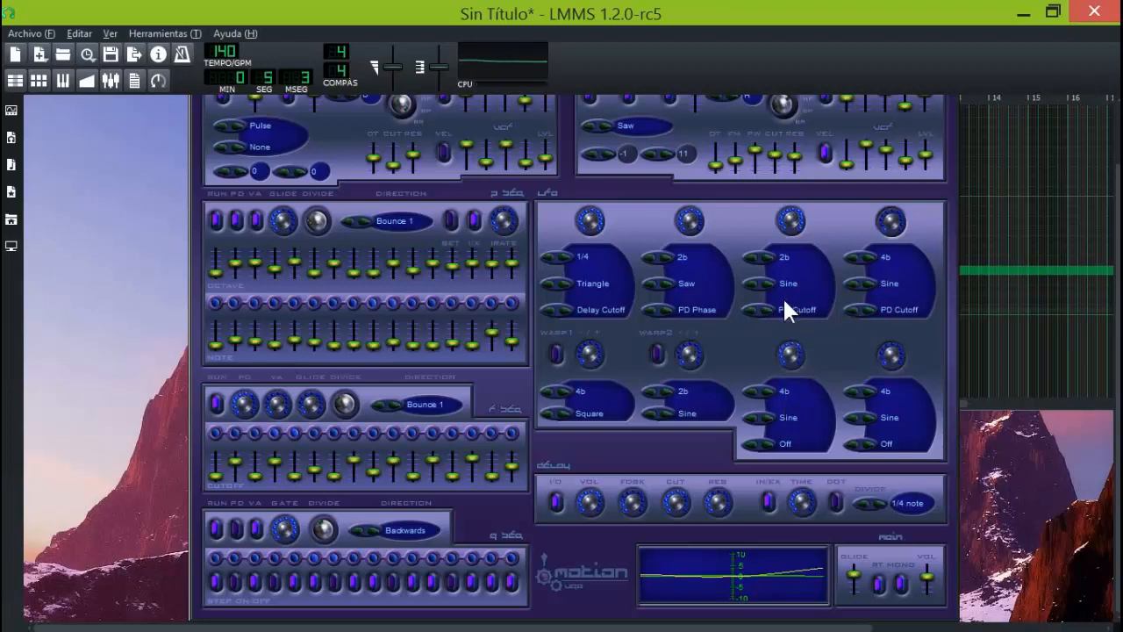
Set the lower row's third LFO rate to 2b, and its fourth LFO to a 1b rate with a Square waveform.
{"action": "left_click", "coordinate": [770, 387]}
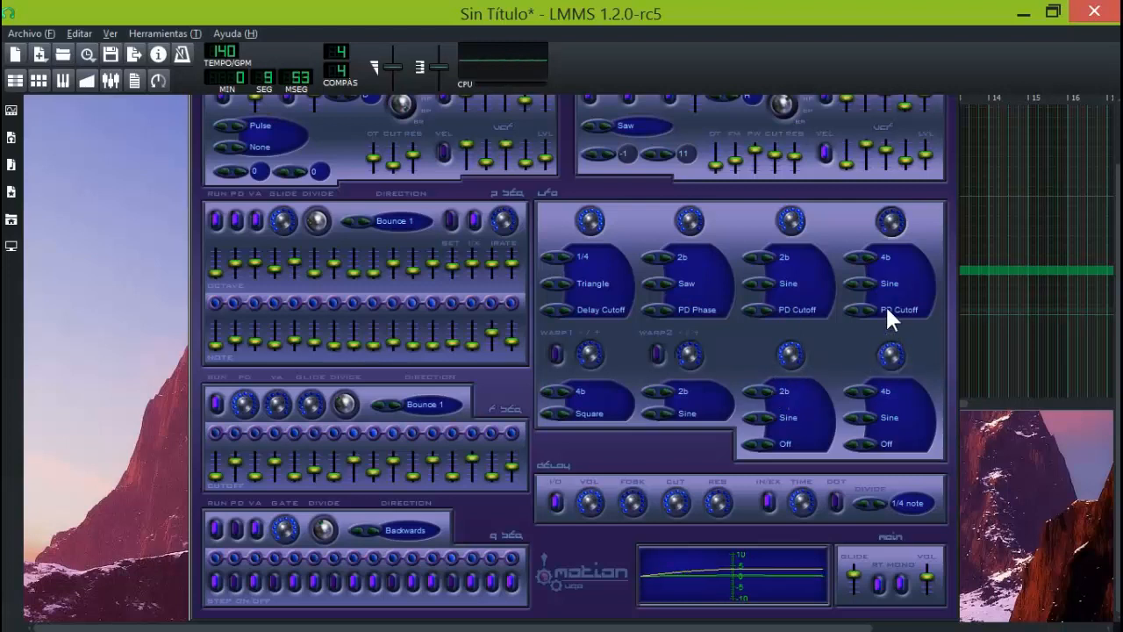
{"action": "left_click", "coordinate": [867, 389]}
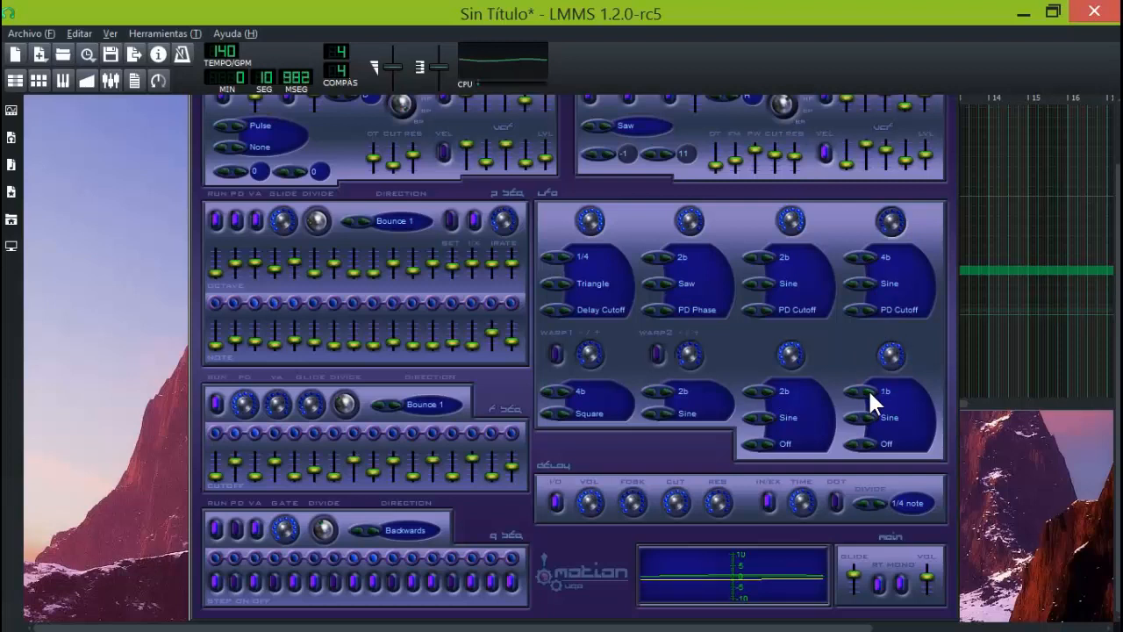
{"action": "left_click", "coordinate": [868, 388]}
{"action": "left_click", "coordinate": [869, 414]}
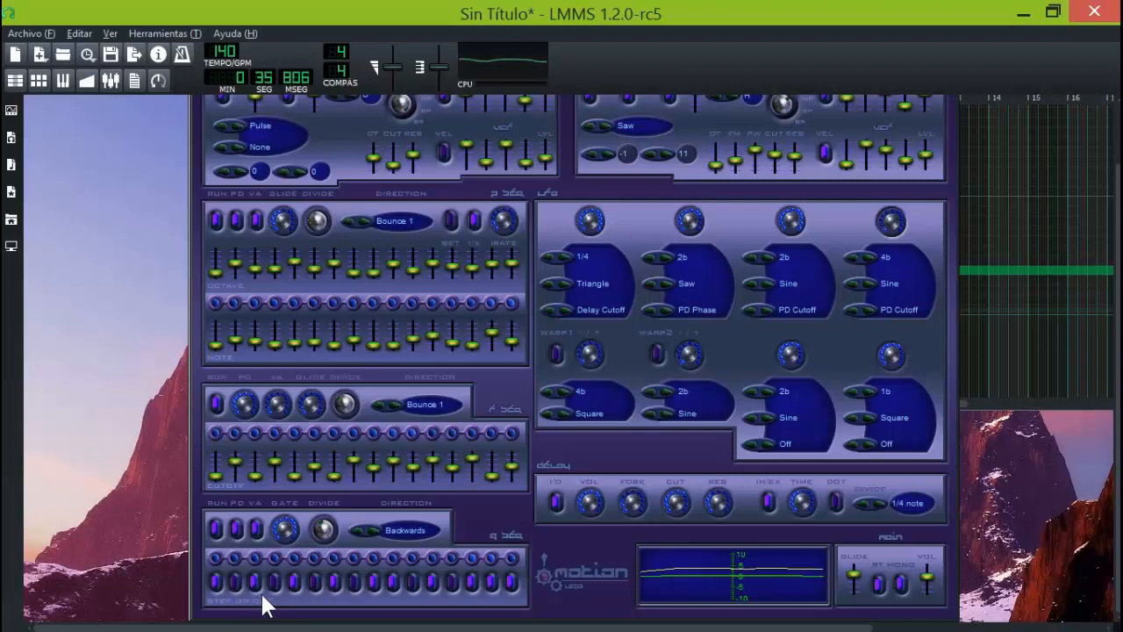
Set the pitch sequencer's direction to Bounce 2 and the filter sequencer's to Forwards, and lower cutoff sliders including the twelfth and fourteenth.
{"action": "left_click_drag", "start_coordinate": [369, 463], "coordinate": [371, 504]}
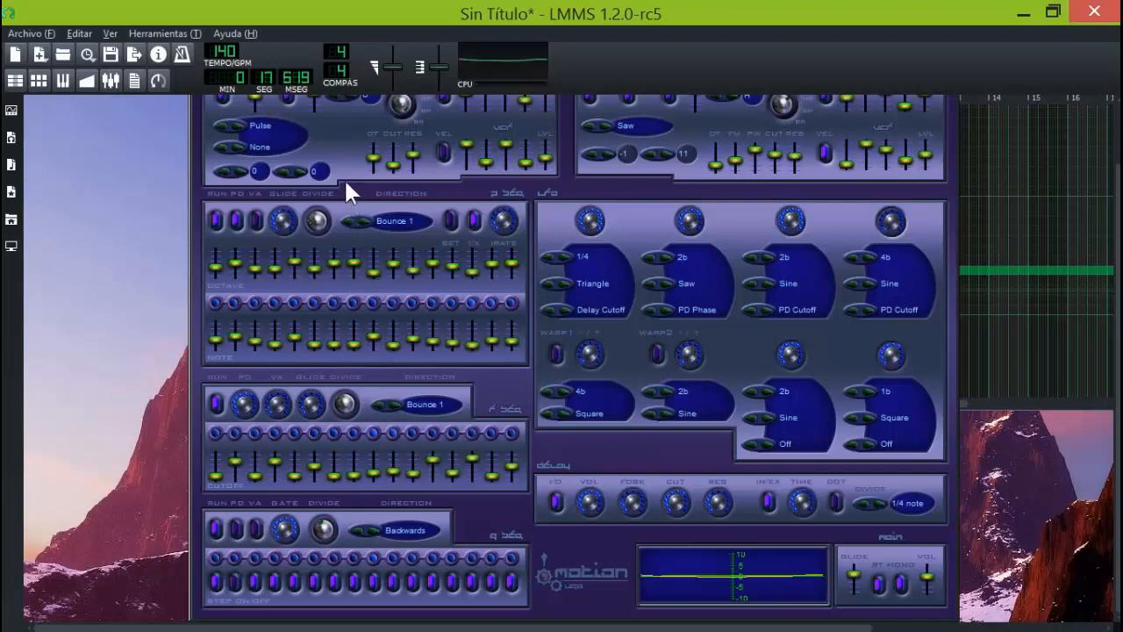
{"action": "left_click", "coordinate": [365, 220]}
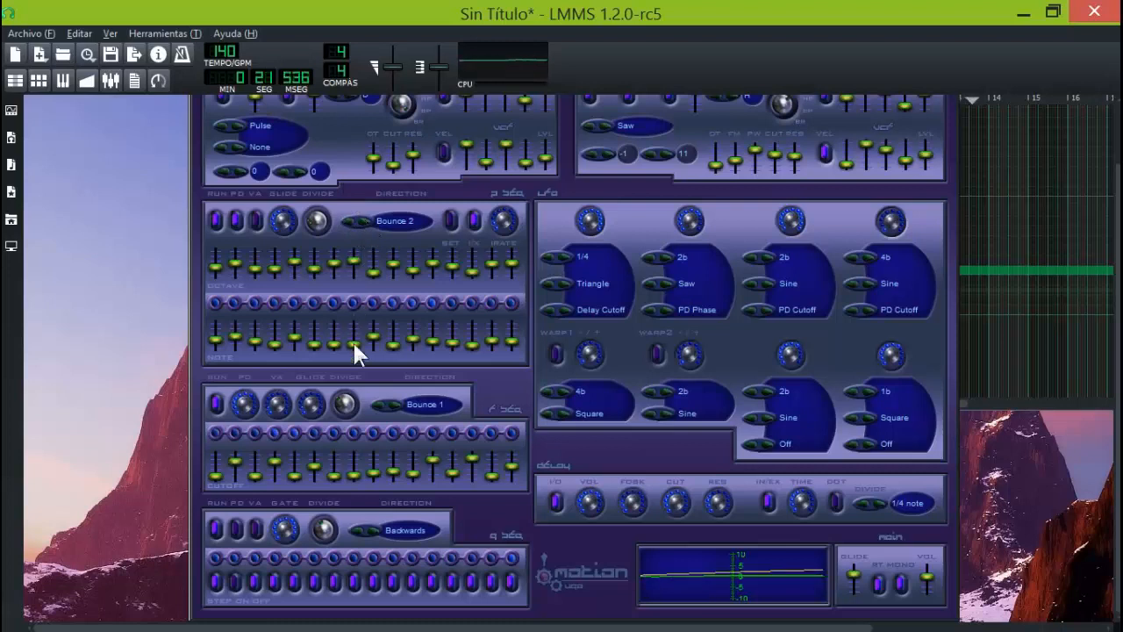
{"action": "left_click", "coordinate": [393, 403]}
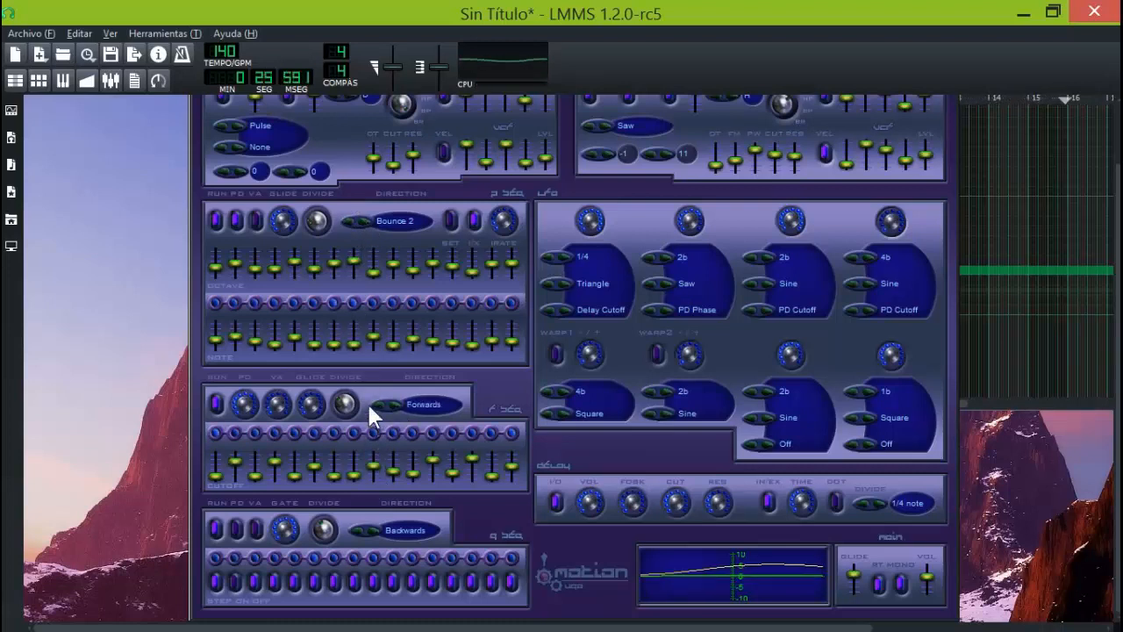
{"action": "left_click_drag", "start_coordinate": [431, 459], "coordinate": [427, 562]}
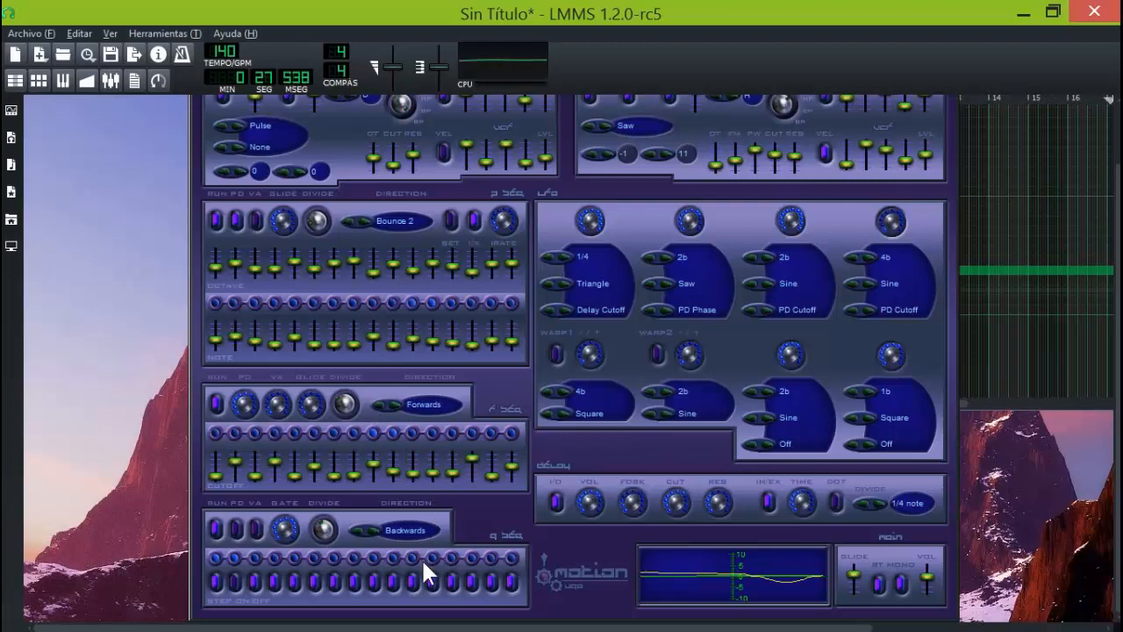
{"action": "left_click_drag", "start_coordinate": [469, 453], "coordinate": [472, 531]}
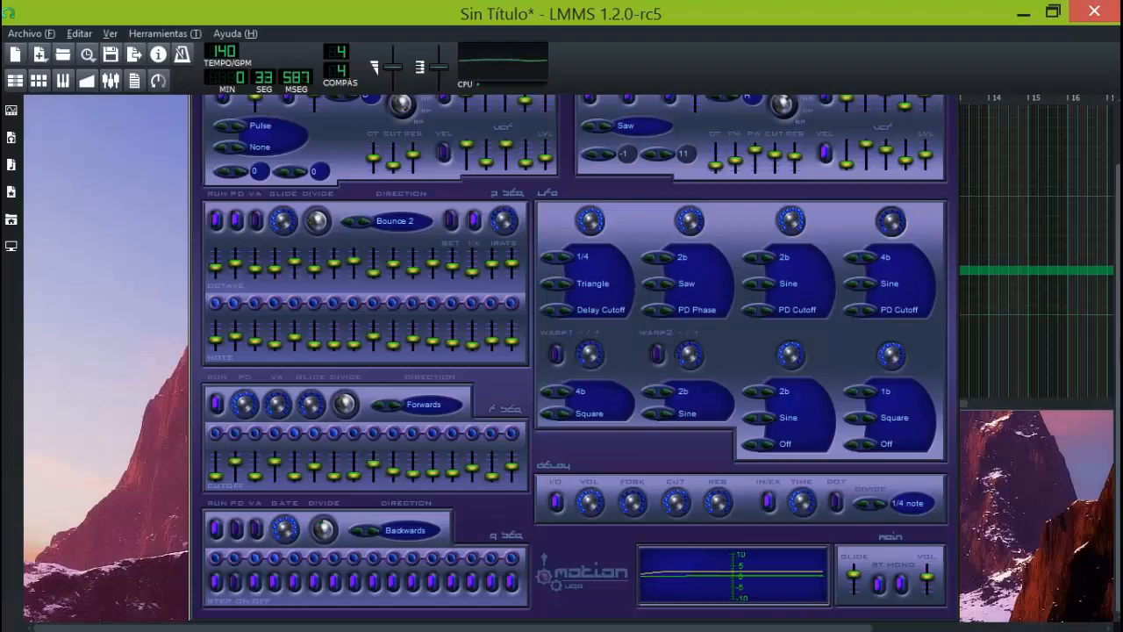
Raise the phase distortion section's second VCF slider and its CUT slider.
{"action": "left_click_drag", "start_coordinate": [1119, 341], "coordinate": [1119, 281]}
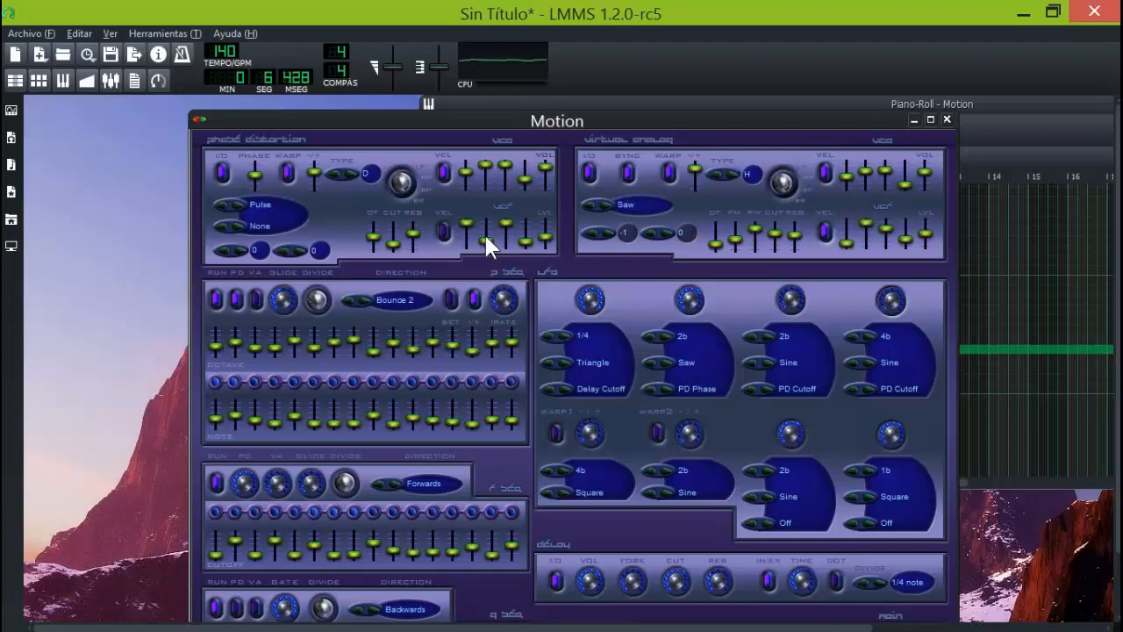
{"action": "left_click_drag", "start_coordinate": [487, 237], "coordinate": [482, 152]}
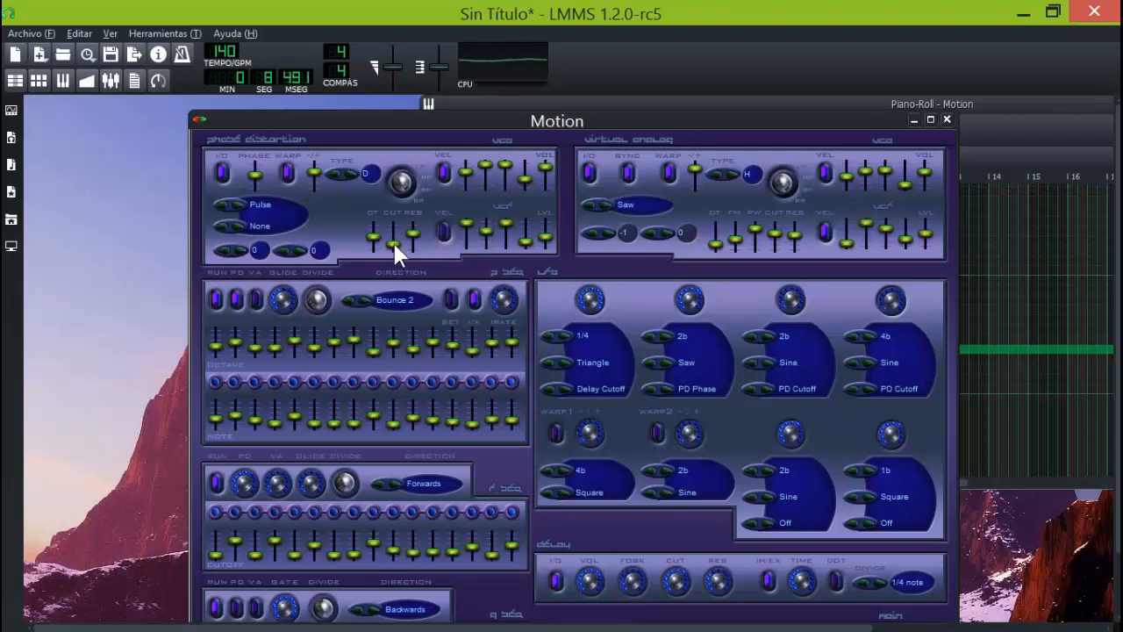
{"action": "left_click_drag", "start_coordinate": [392, 240], "coordinate": [385, 175]}
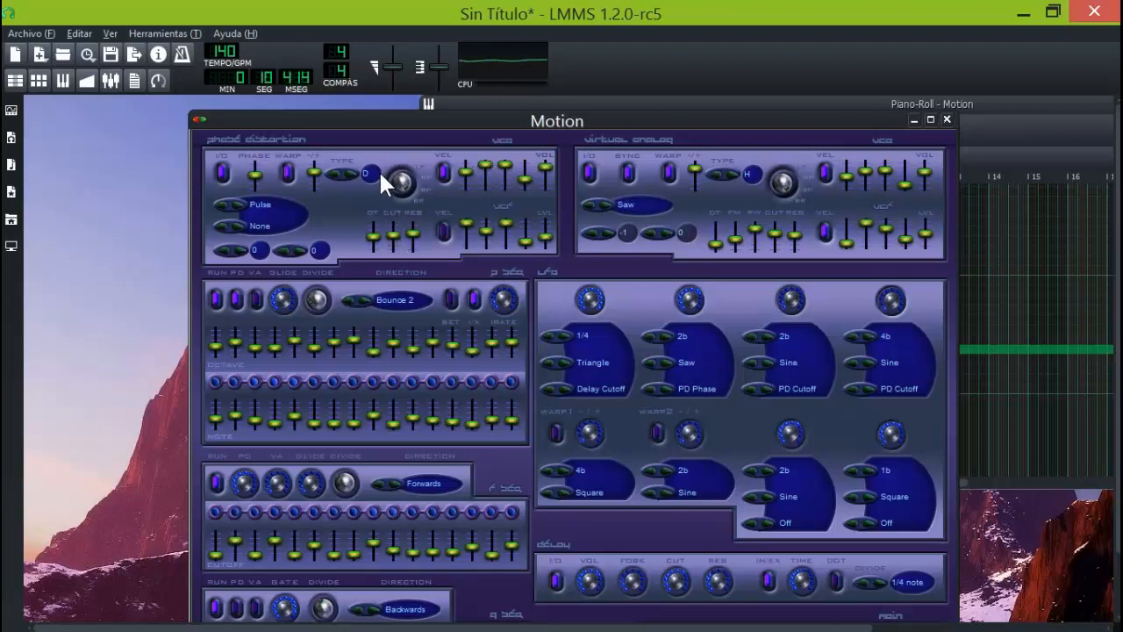
Set the phase distortion section's filter type to E and its first waveform to Saw-Pulse.
{"action": "left_click", "coordinate": [353, 174]}
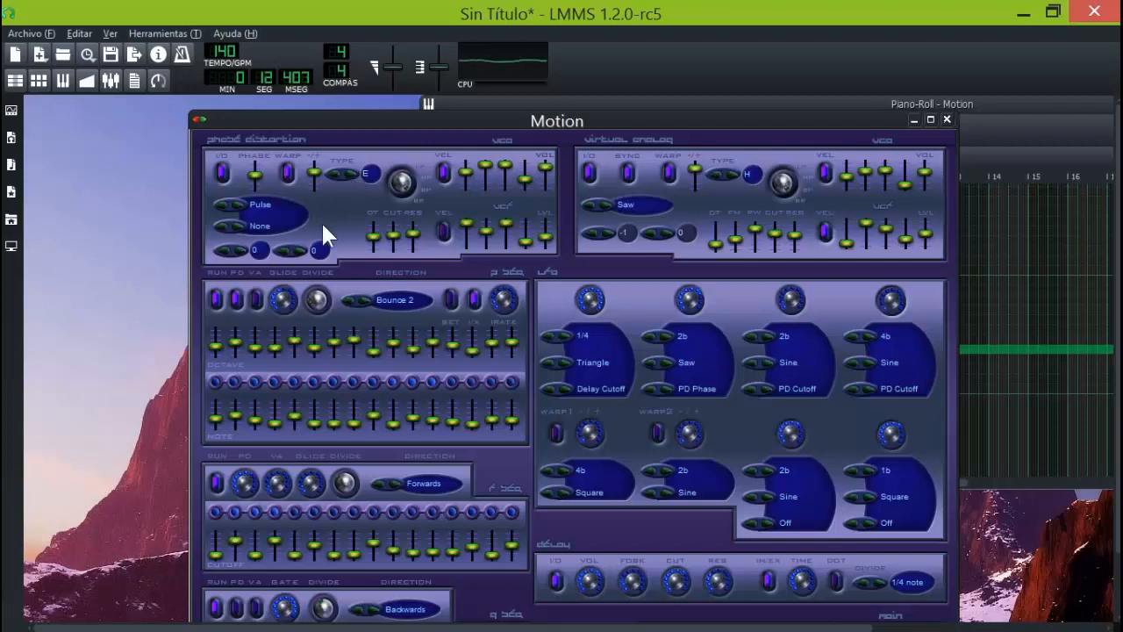
{"action": "left_click", "coordinate": [239, 205]}
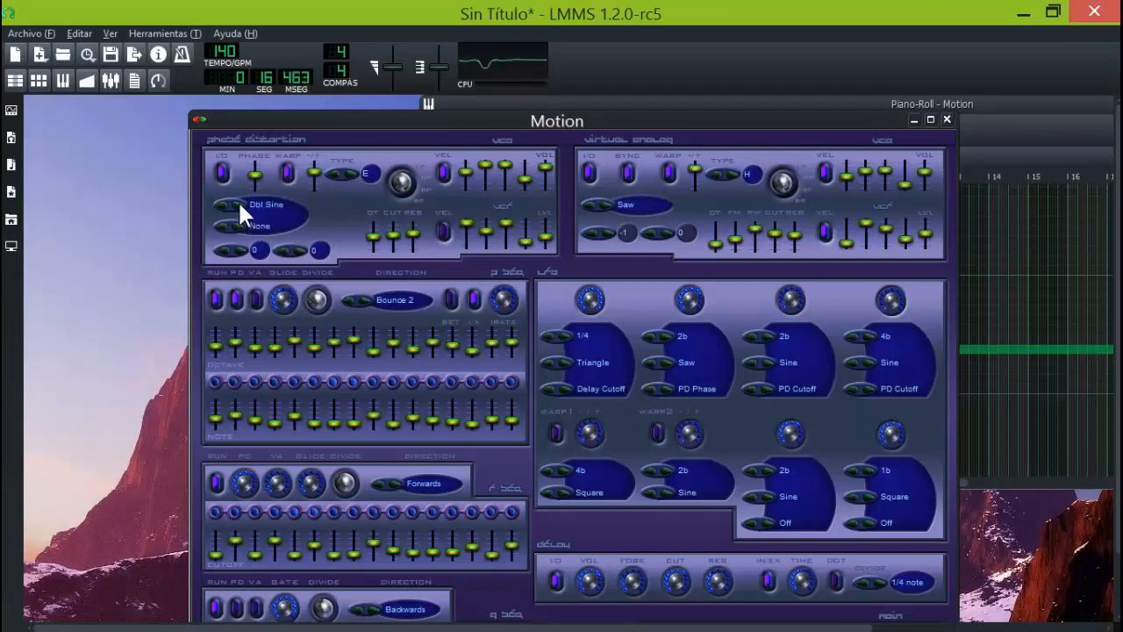
{"action": "left_click", "coordinate": [238, 200]}
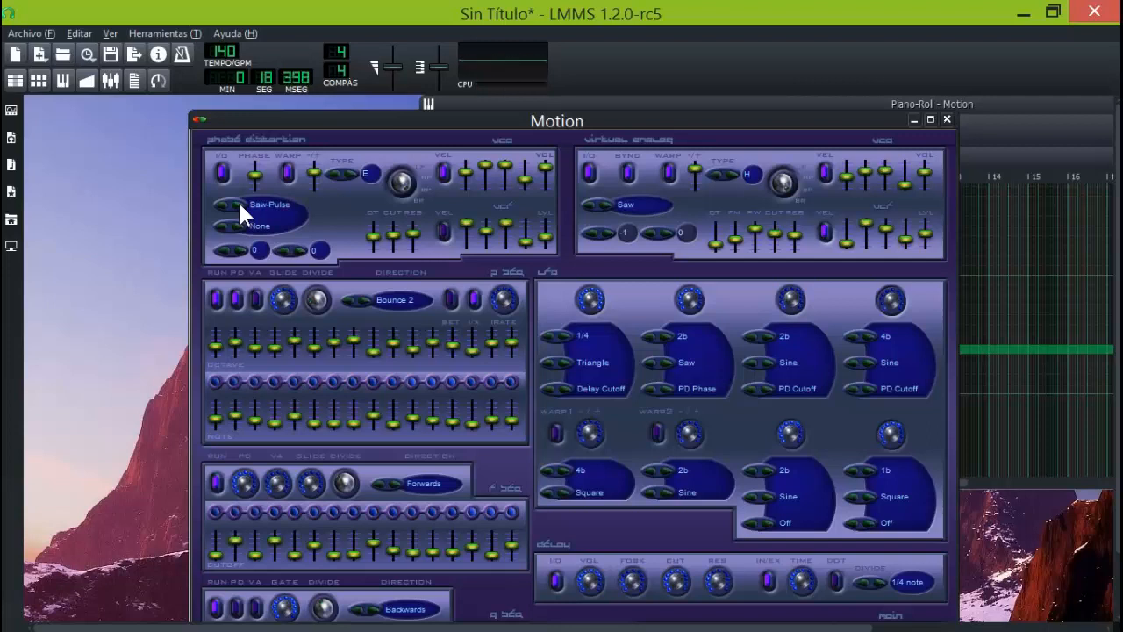
Set both the first and the second waveform of the phase distortion section to Saw.
{"action": "left_click", "coordinate": [238, 200]}
{"action": "left_click", "coordinate": [238, 200]}
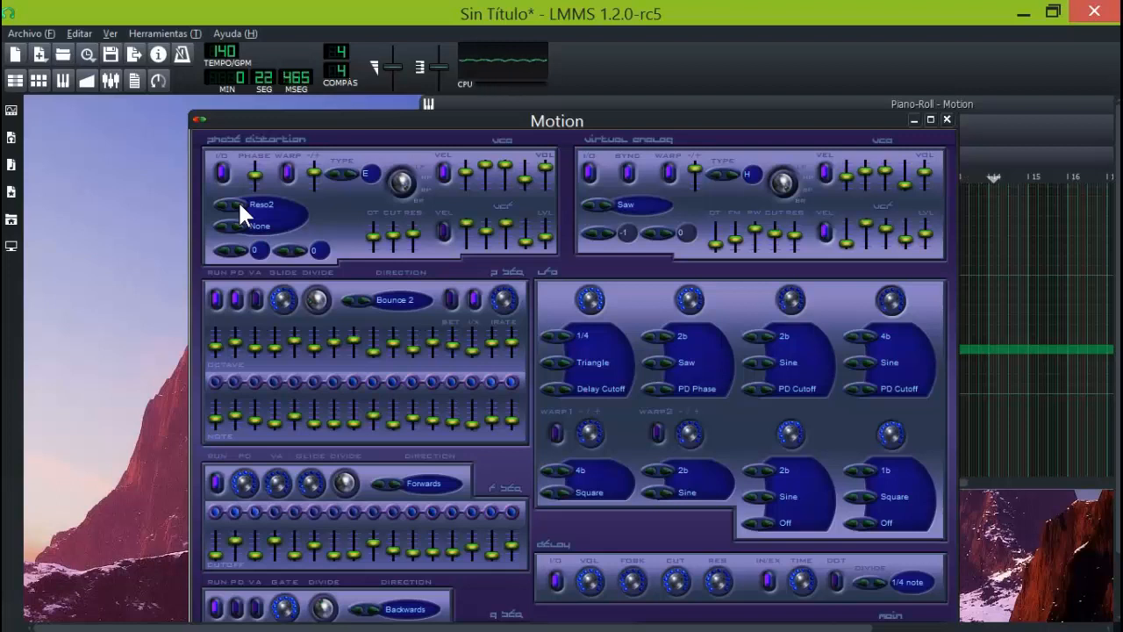
{"action": "left_click", "coordinate": [238, 200]}
{"action": "left_click", "coordinate": [238, 200]}
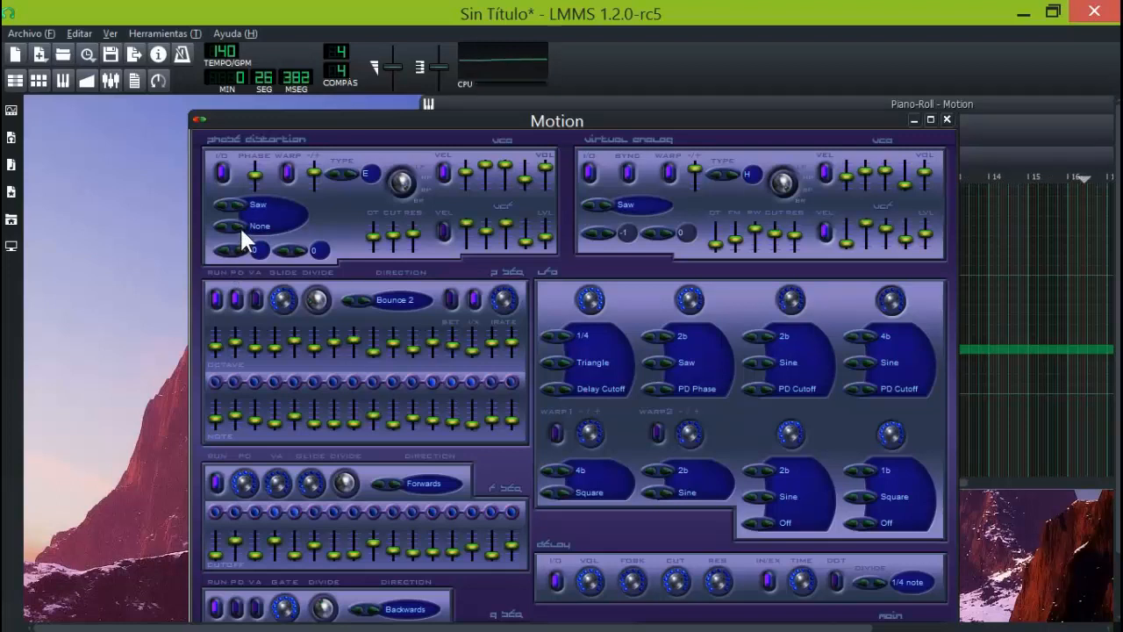
{"action": "left_click", "coordinate": [239, 224]}
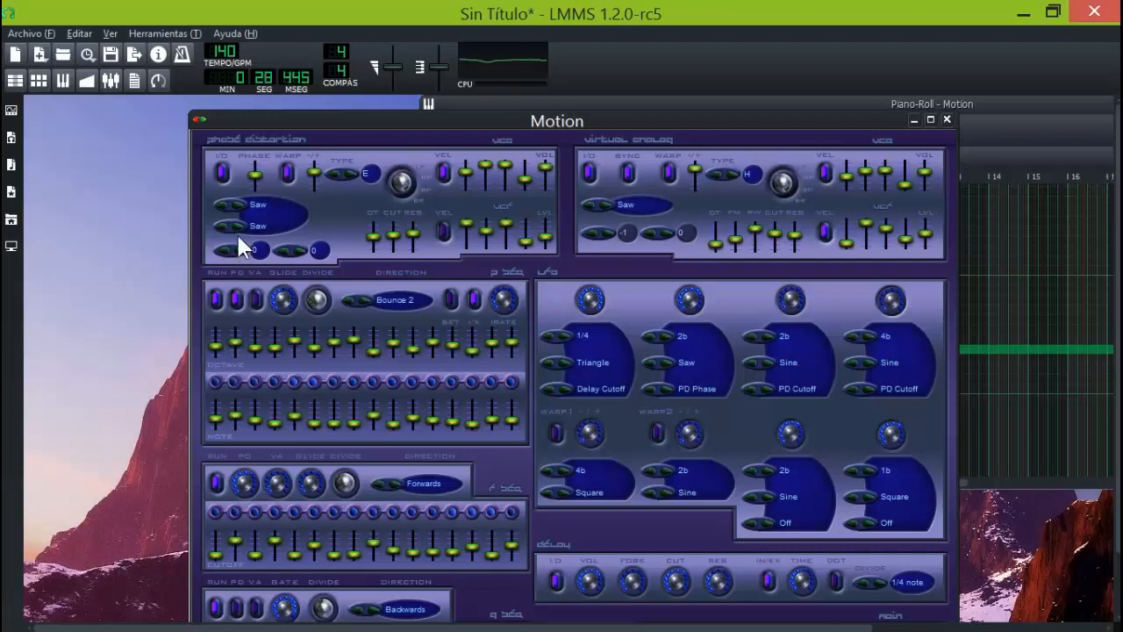
Set the two tuning values below the phase distortion waveforms to 2 and 8.
{"action": "left_click", "coordinate": [235, 246]}
{"action": "left_click", "coordinate": [236, 245]}
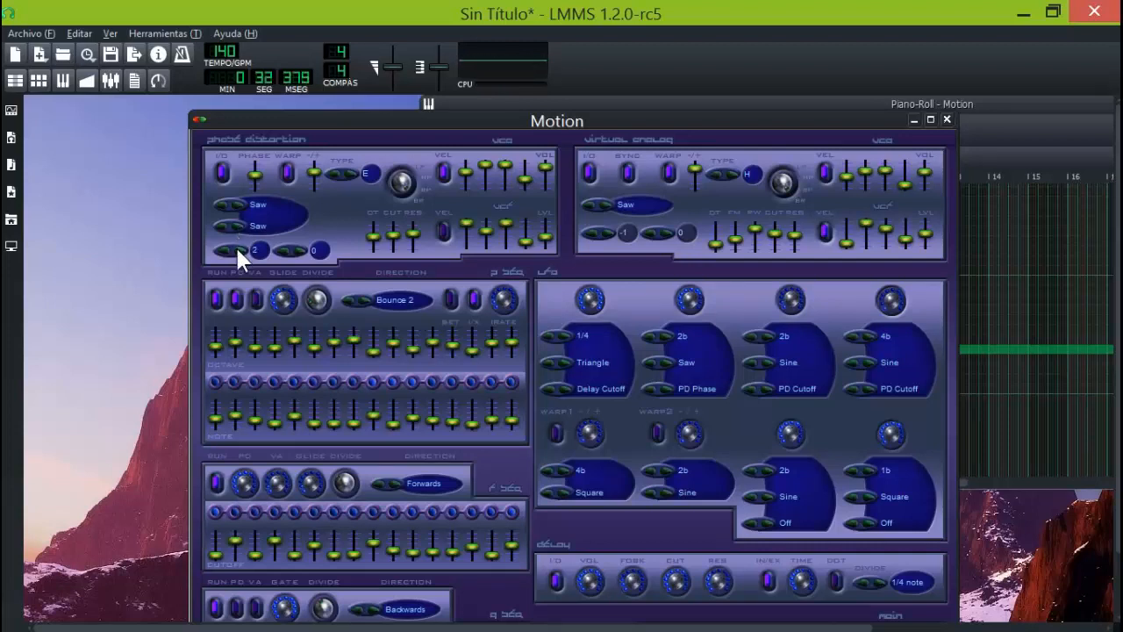
{"action": "left_click", "coordinate": [284, 251]}
{"action": "left_click", "coordinate": [280, 246]}
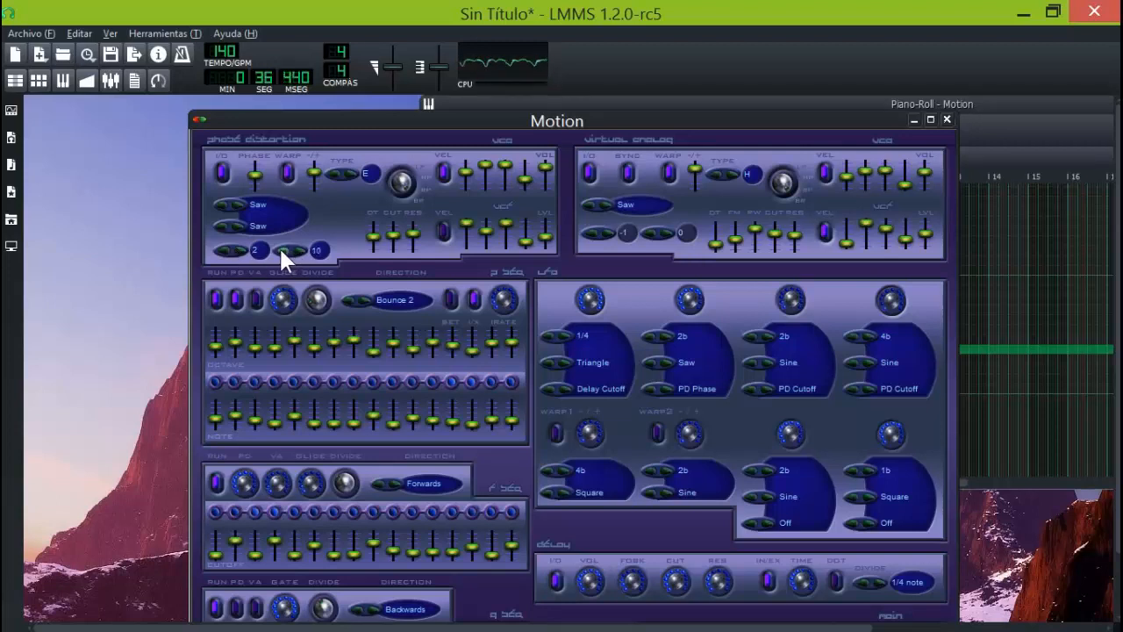
{"action": "left_click", "coordinate": [279, 246]}
{"action": "left_click", "coordinate": [279, 246]}
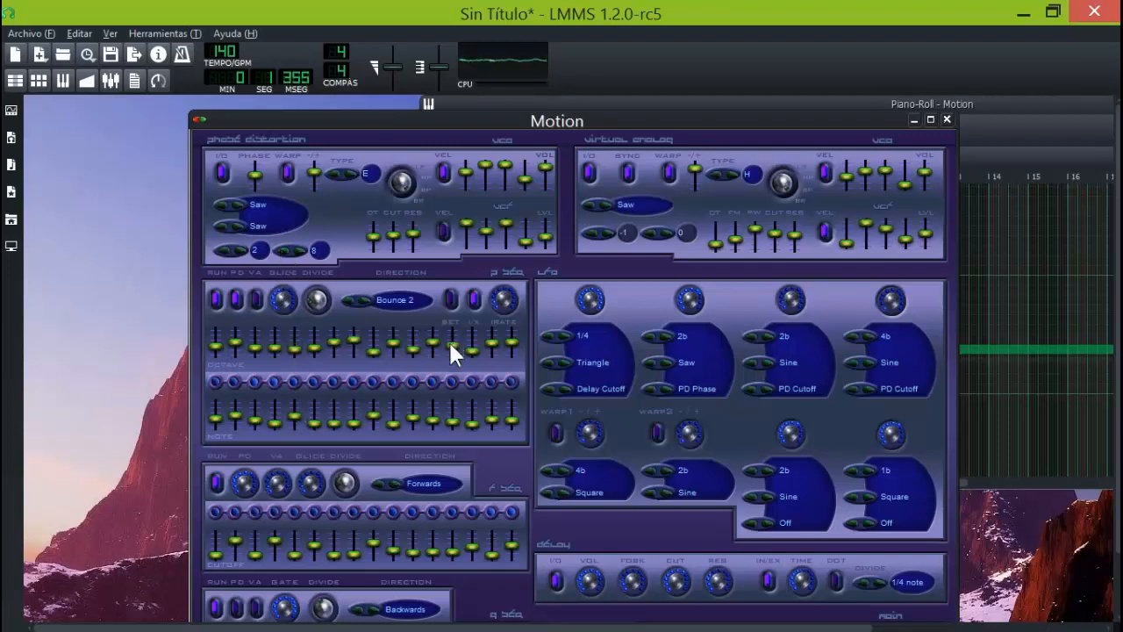
Set the phase distortion section's first tuning value to -2.
{"action": "left_click", "coordinate": [237, 246]}
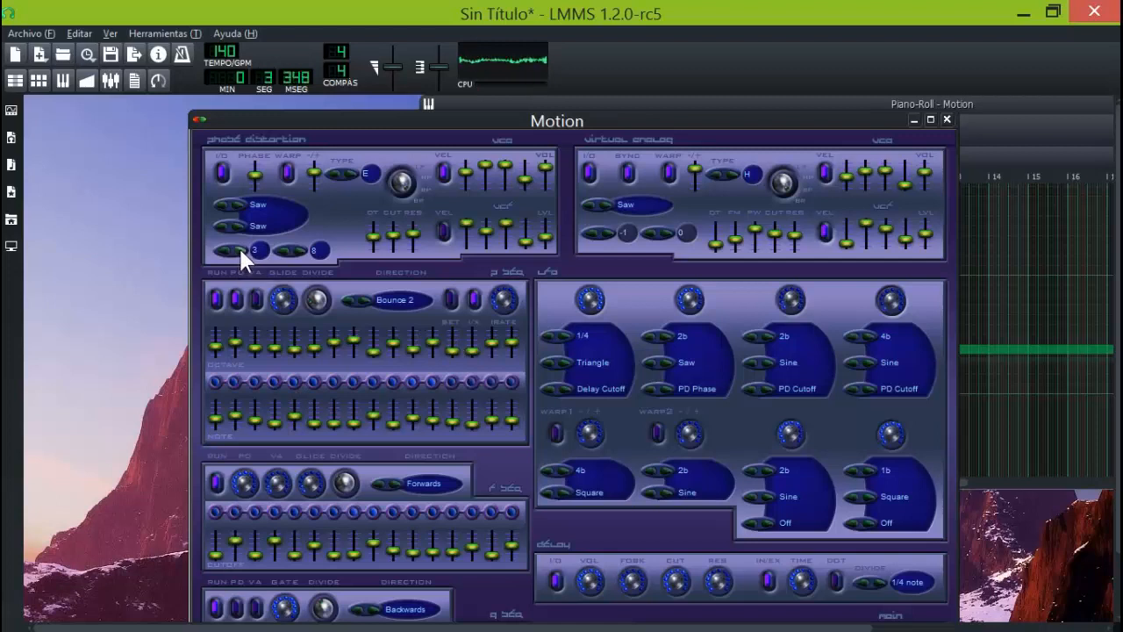
{"action": "left_click", "coordinate": [225, 249]}
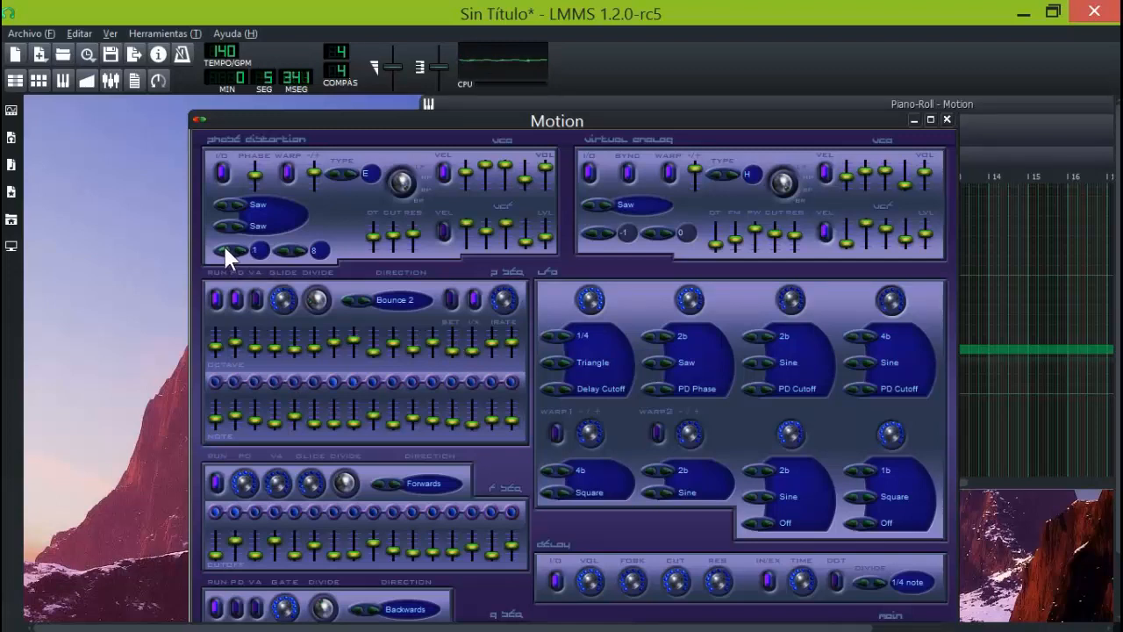
{"action": "left_click", "coordinate": [225, 249]}
{"action": "left_click", "coordinate": [225, 248]}
{"action": "left_click", "coordinate": [225, 247]}
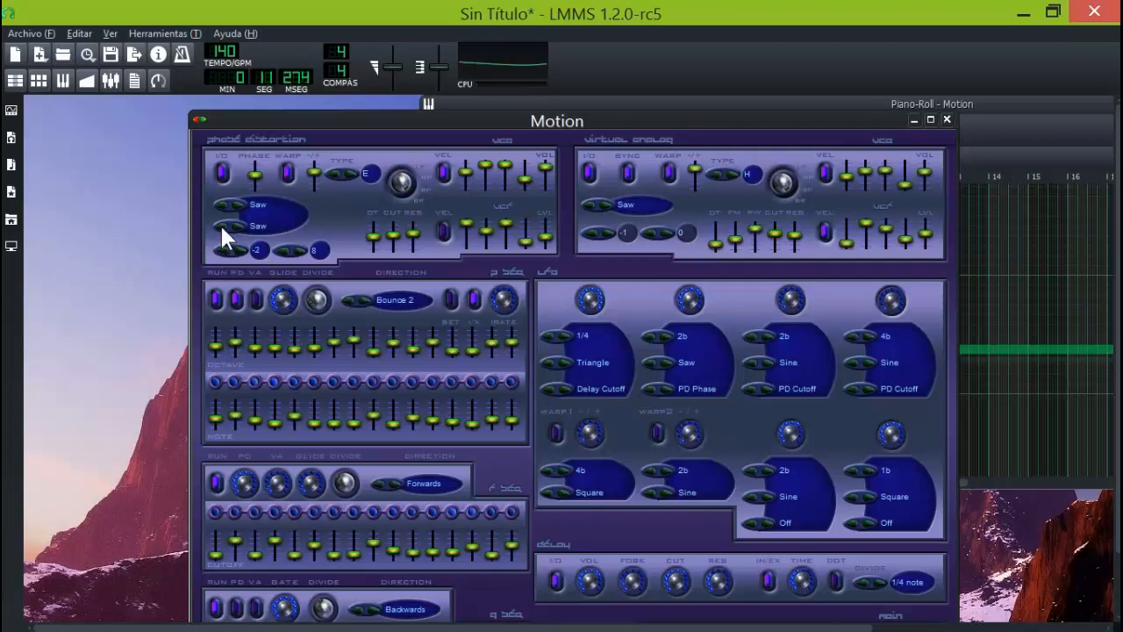
Set the phase distortion section's second waveform to Saw-Pulse and its first waveform to Pulse.
{"action": "left_click", "coordinate": [219, 223]}
{"action": "left_click", "coordinate": [217, 223]}
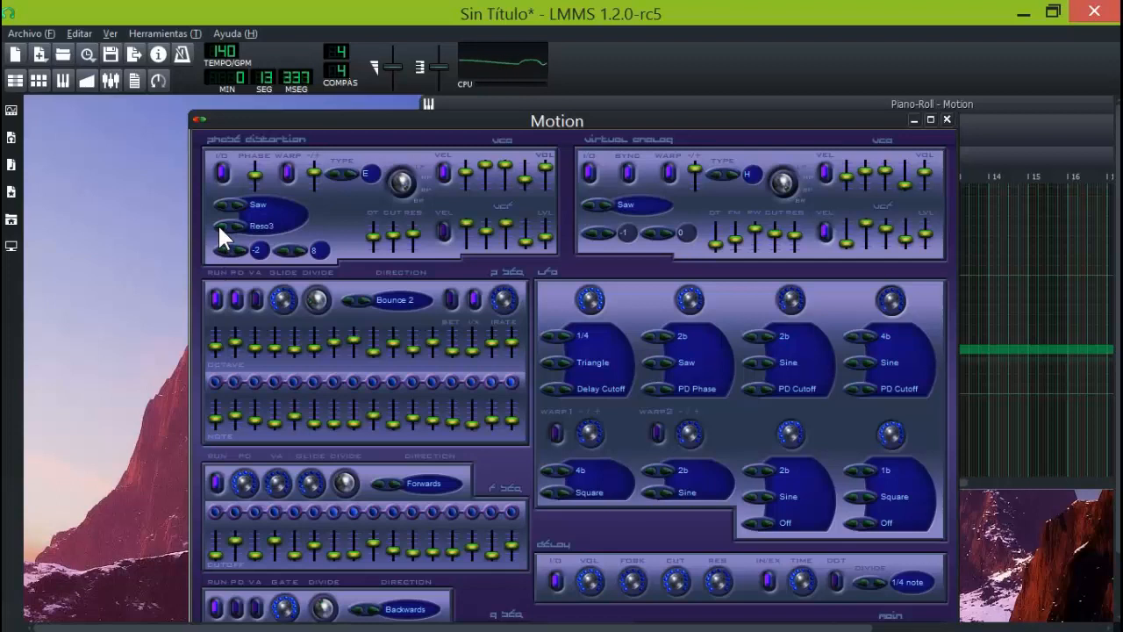
{"action": "left_click", "coordinate": [218, 222]}
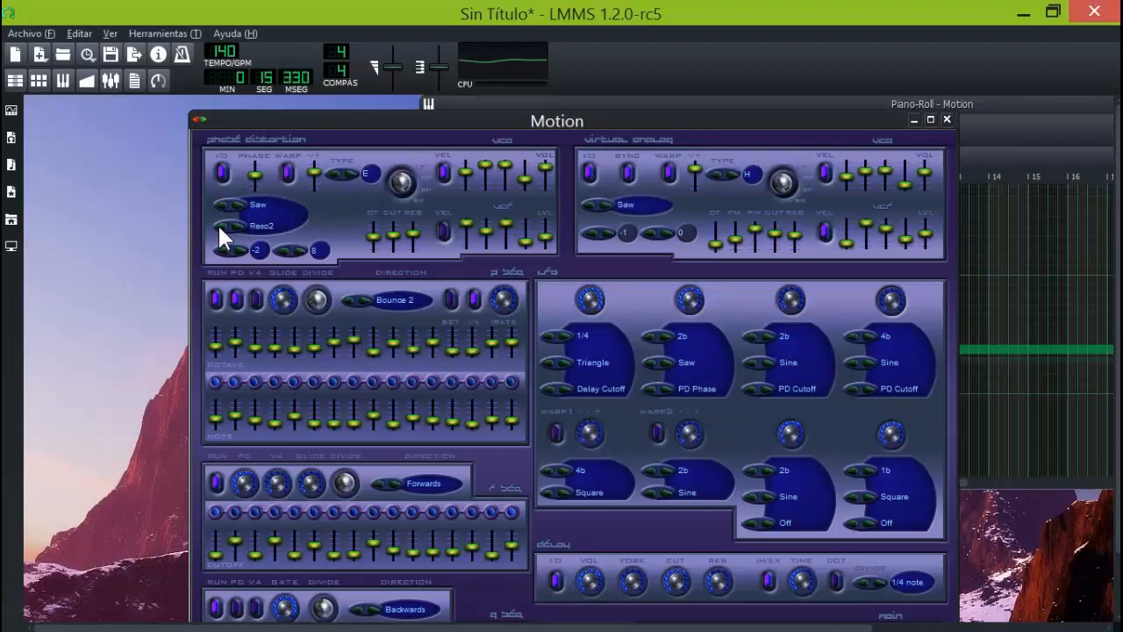
{"action": "left_click", "coordinate": [218, 223]}
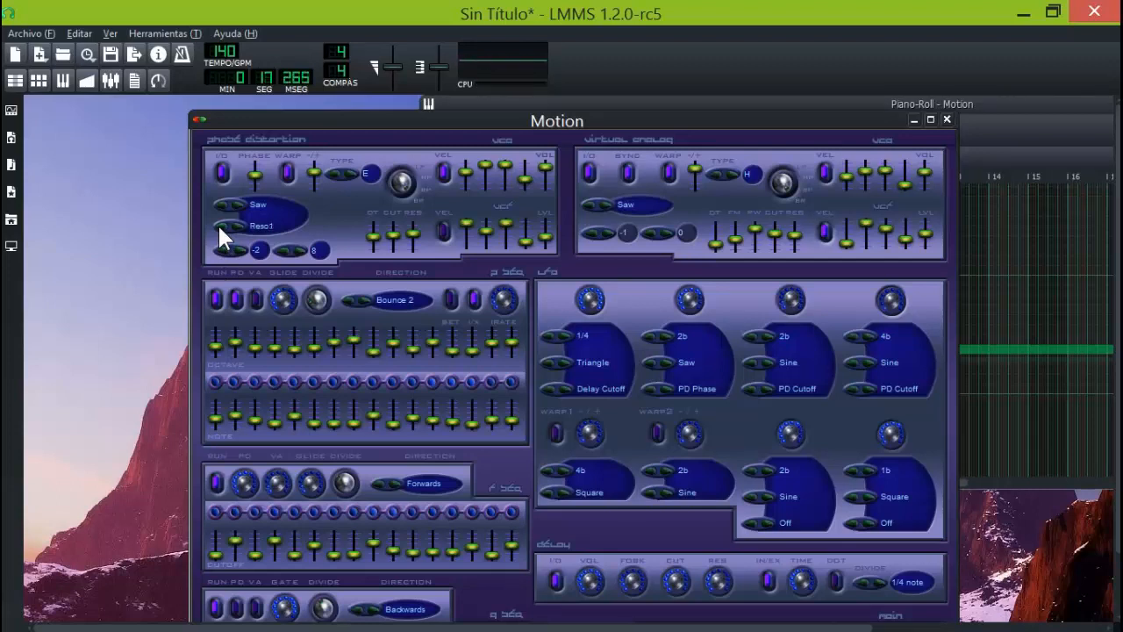
{"action": "left_click", "coordinate": [217, 223]}
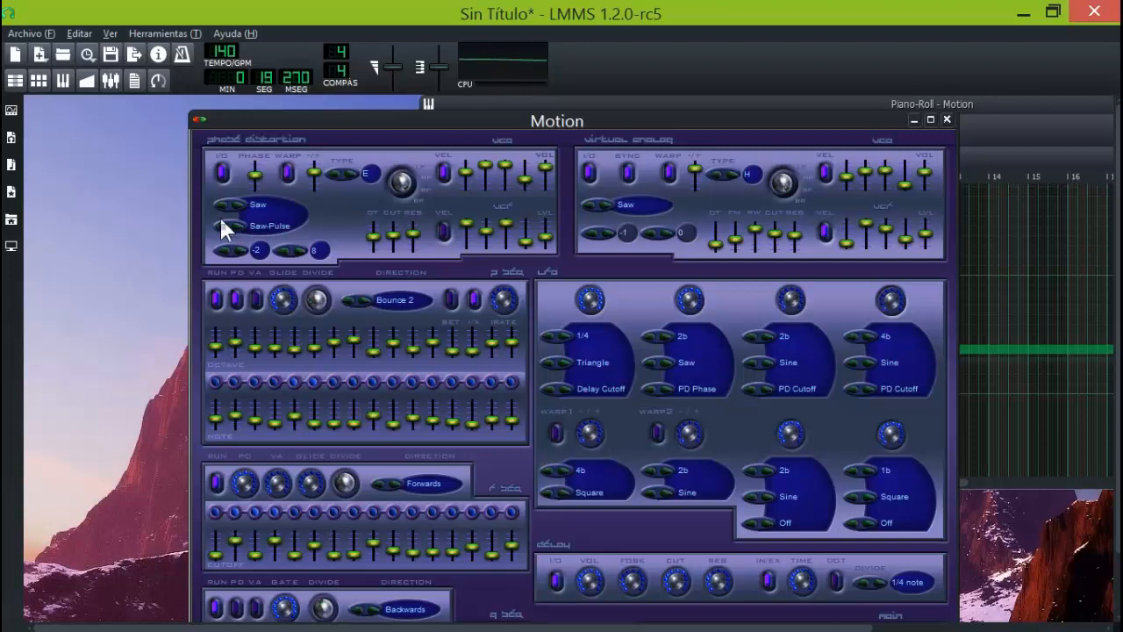
{"action": "left_click", "coordinate": [237, 201]}
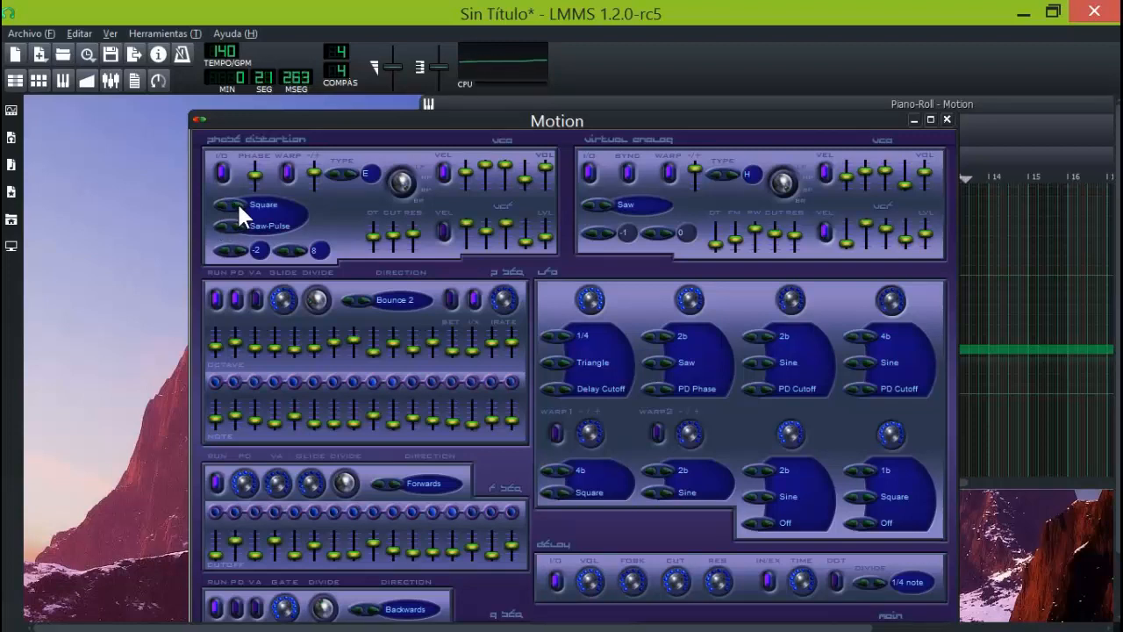
{"action": "left_click", "coordinate": [237, 201]}
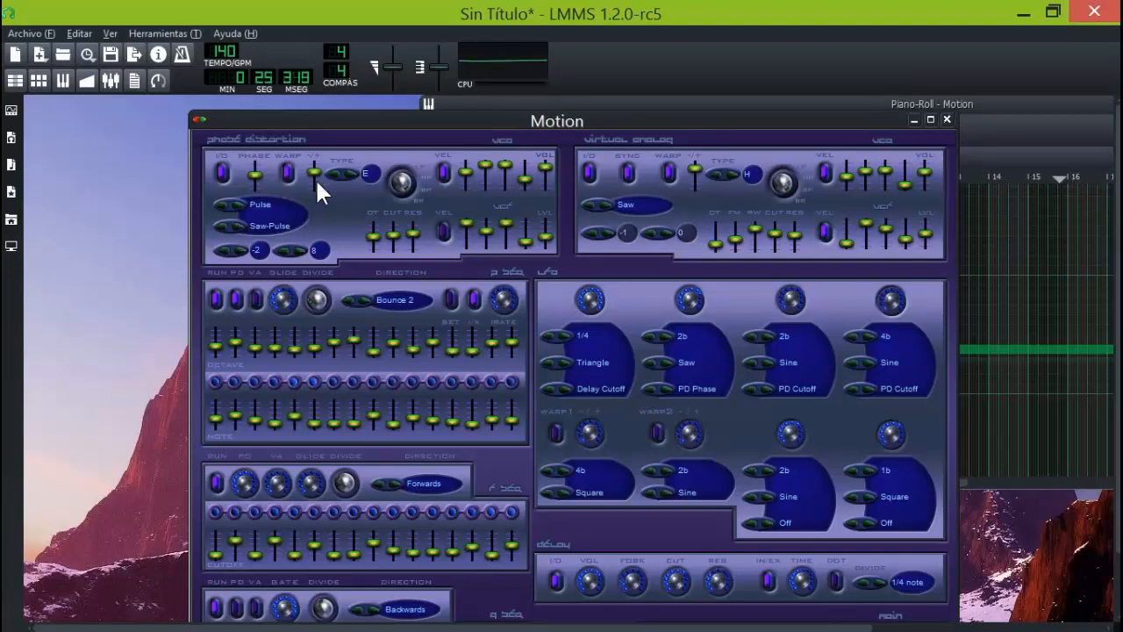
Lower the phase distortion section's second VCA slider and its CUT slider.
{"action": "left_click_drag", "start_coordinate": [482, 162], "coordinate": [483, 215]}
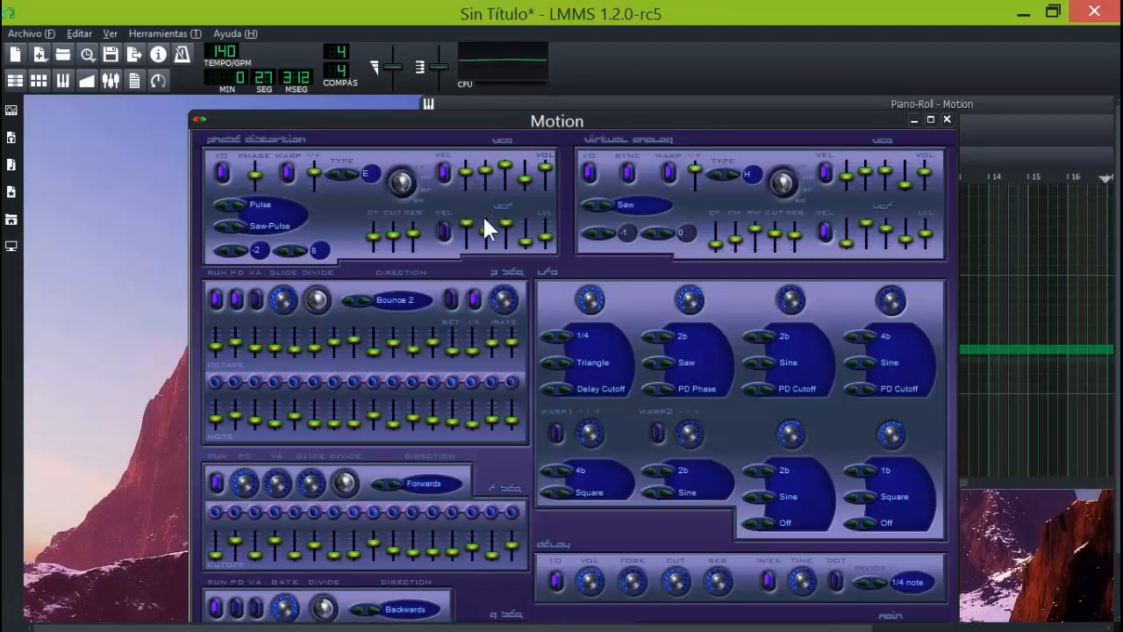
{"action": "left_click_drag", "start_coordinate": [397, 254], "coordinate": [395, 293]}
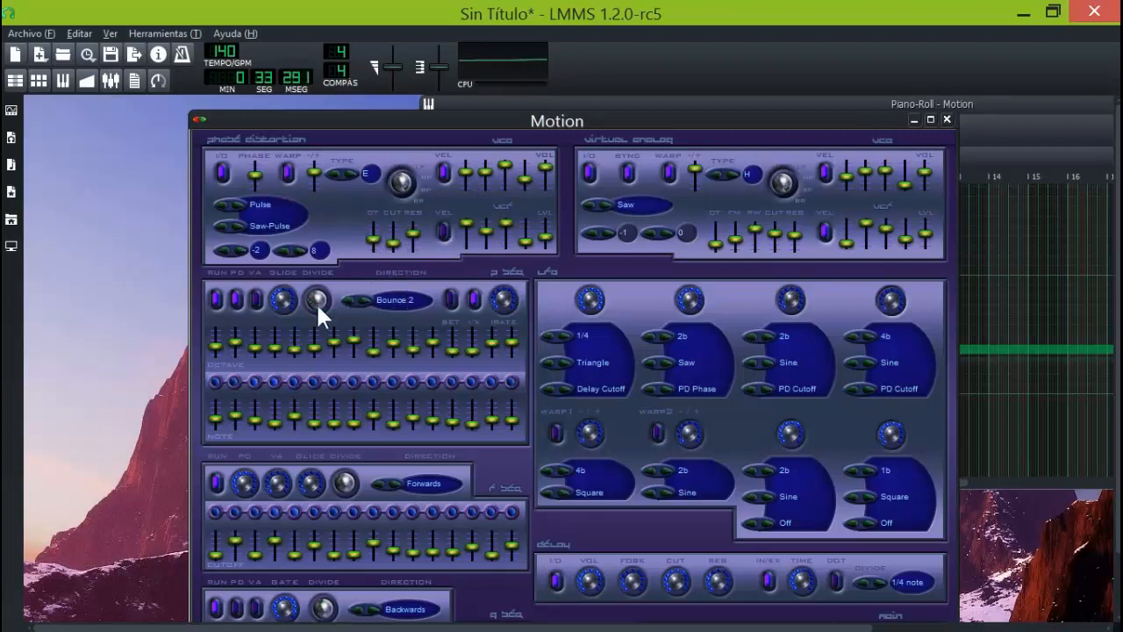
Set the phase distortion section's first tuning value to -1 and its first waveform to Saw-Pulse.
{"action": "left_click", "coordinate": [237, 248]}
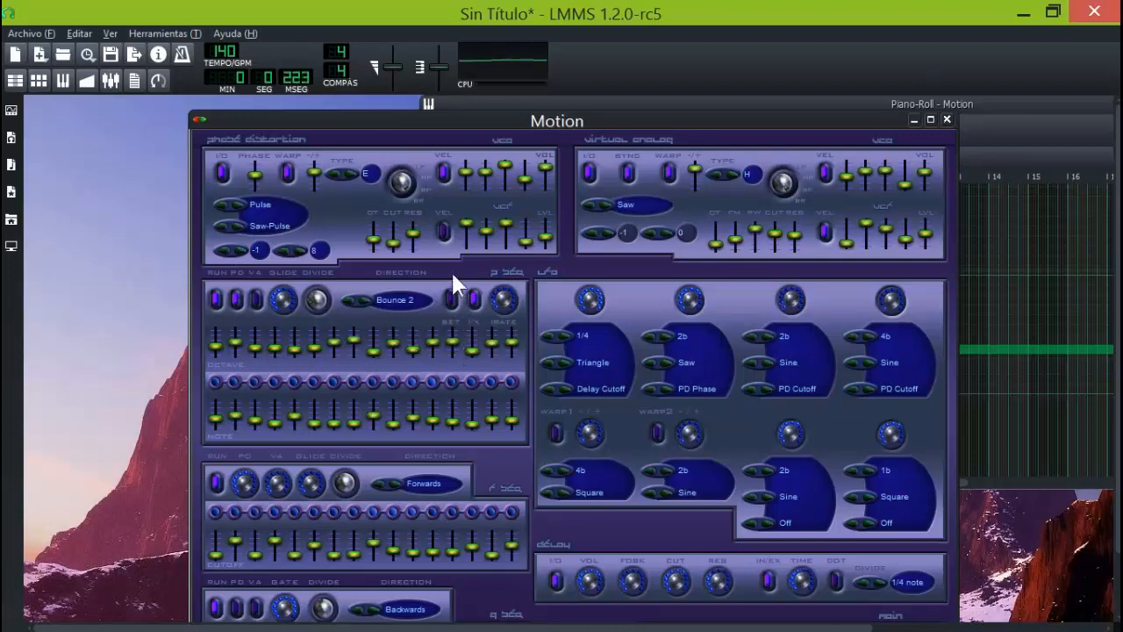
{"action": "left_click", "coordinate": [238, 202]}
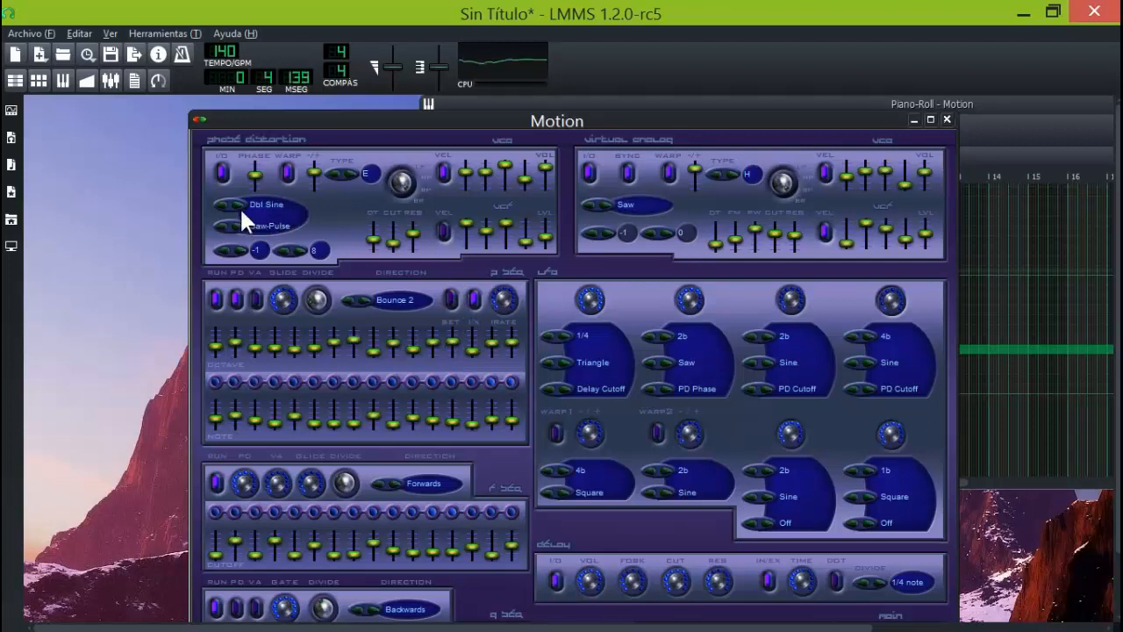
{"action": "left_click", "coordinate": [236, 202]}
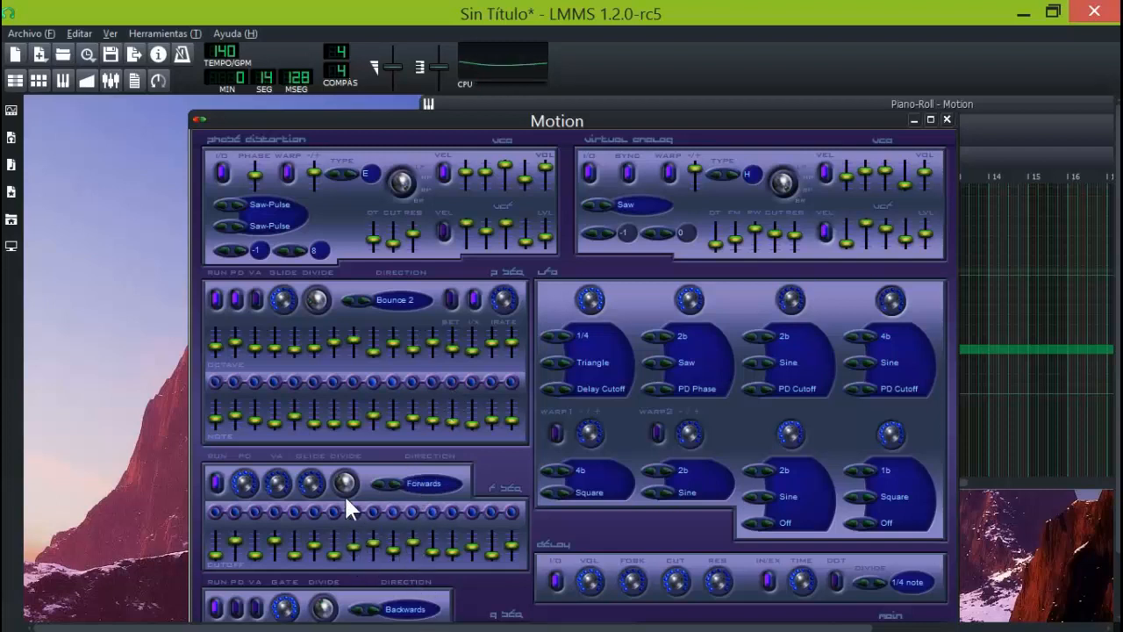
Raise the filter sequencer's sixth cutoff slider and the pitch sequencer's seventh note and fourth octave sliders.
{"action": "left_click_drag", "start_coordinate": [312, 555], "coordinate": [312, 542]}
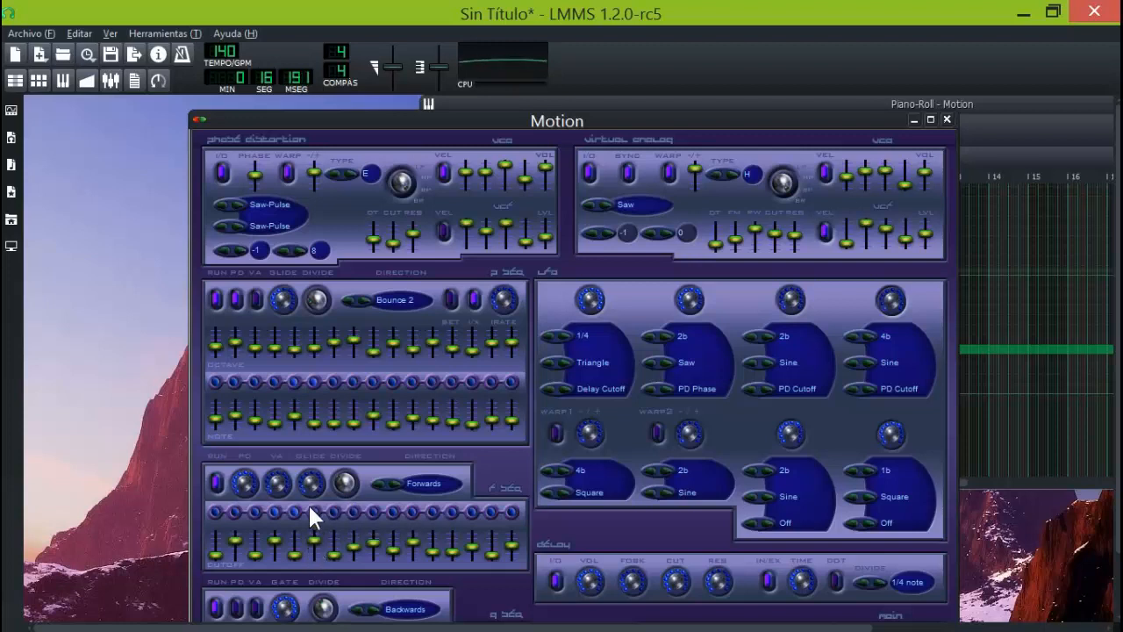
{"action": "left_click_drag", "start_coordinate": [335, 420], "coordinate": [334, 412]}
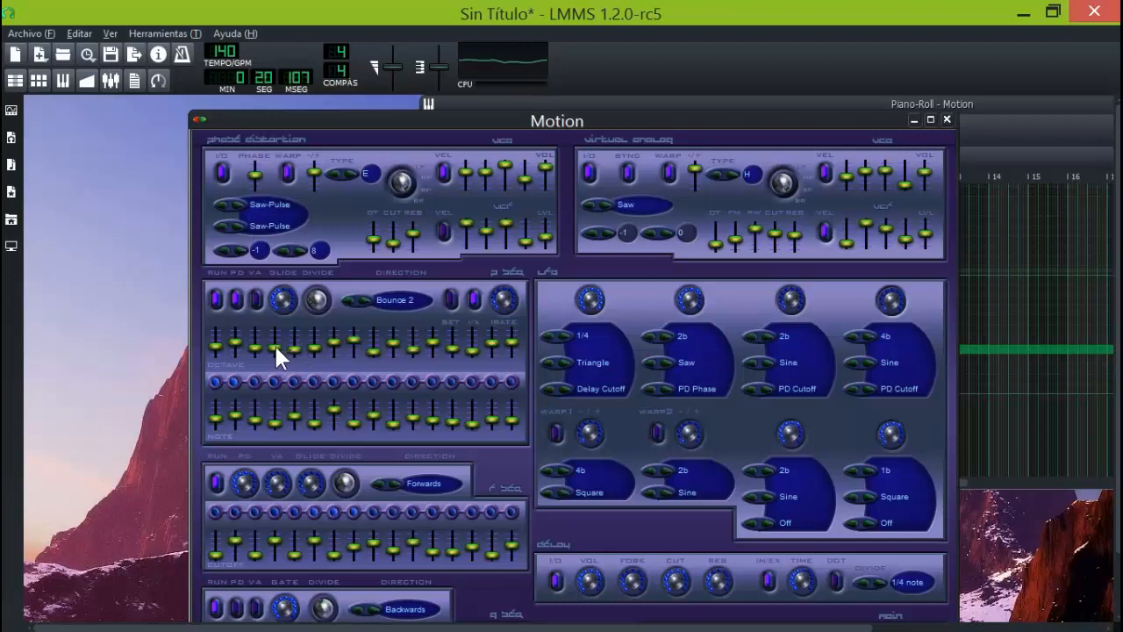
{"action": "left_click_drag", "start_coordinate": [274, 343], "coordinate": [263, 275]}
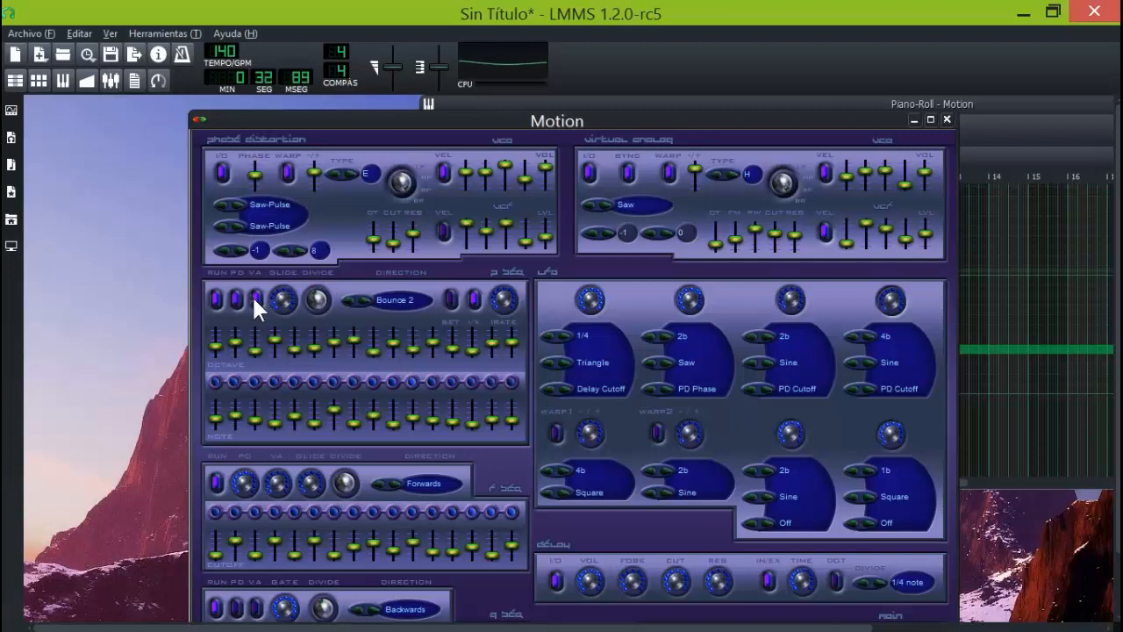
Cycle the pitch sequencer's direction through Forwards, Backwards and Bounce 1 back to Bounce 2.
{"action": "left_click", "coordinate": [215, 481]}
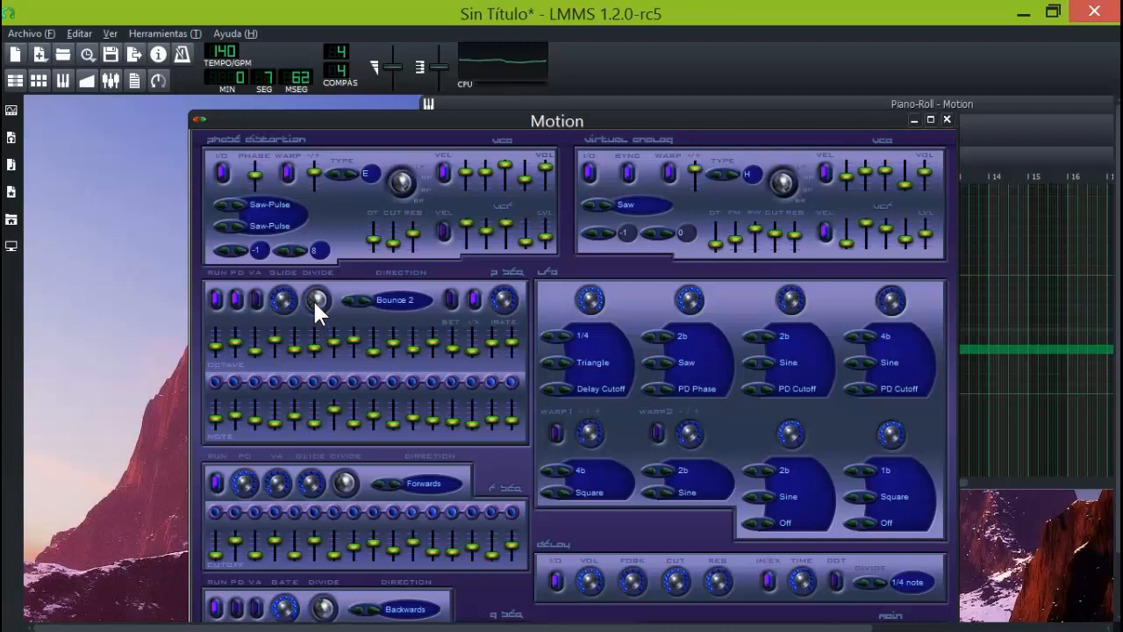
{"action": "left_click", "coordinate": [361, 298]}
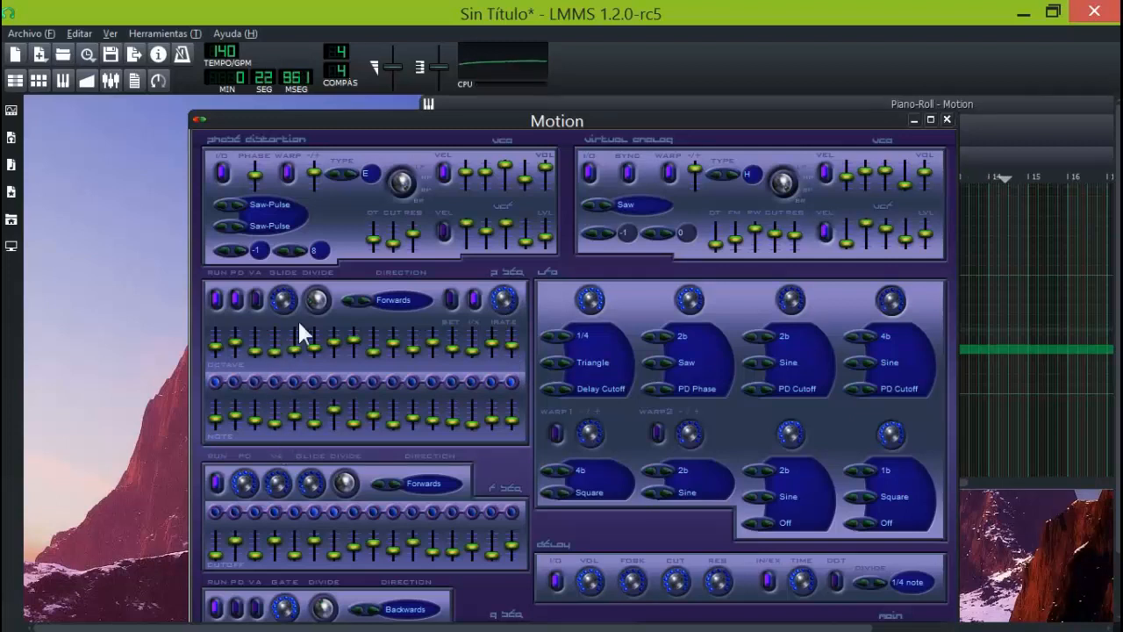
{"action": "left_click", "coordinate": [360, 296]}
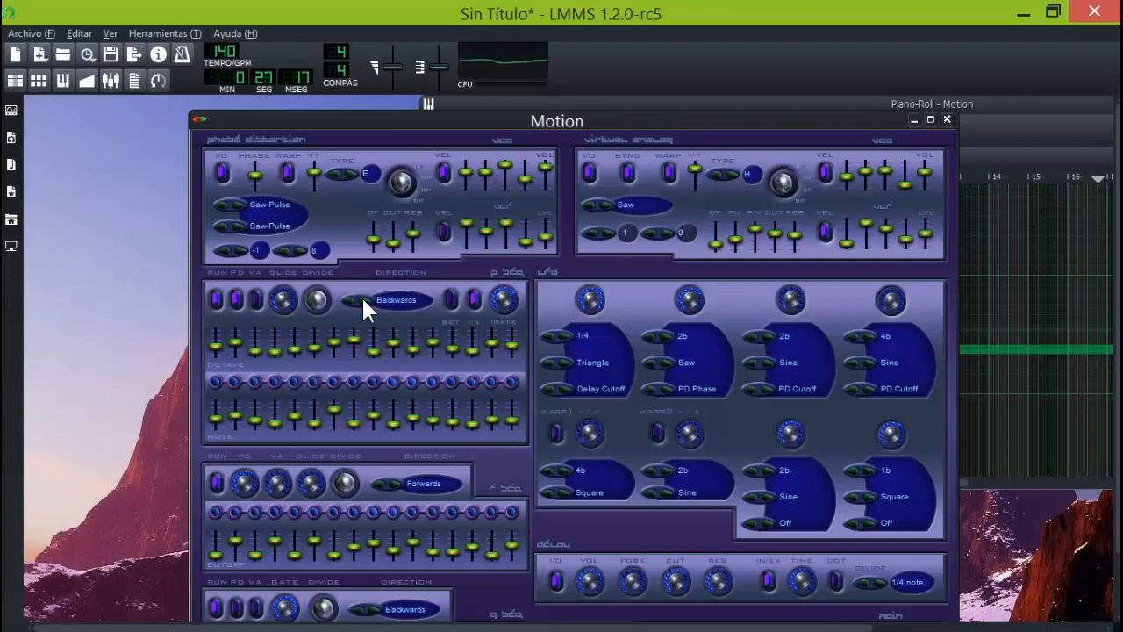
{"action": "left_click", "coordinate": [360, 296]}
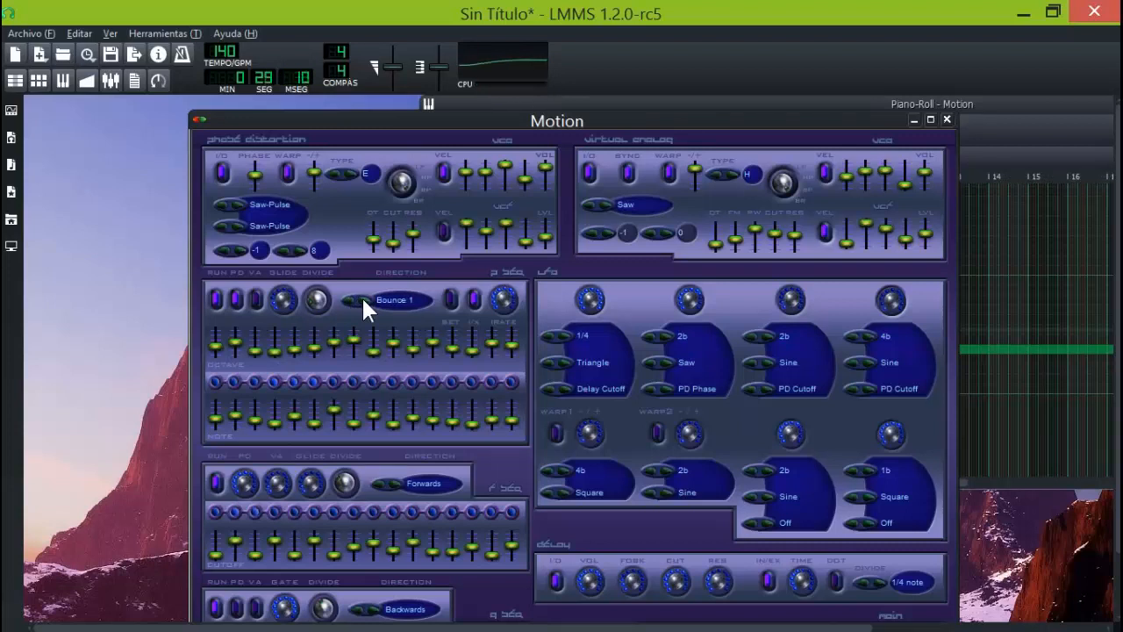
{"action": "left_click", "coordinate": [362, 296]}
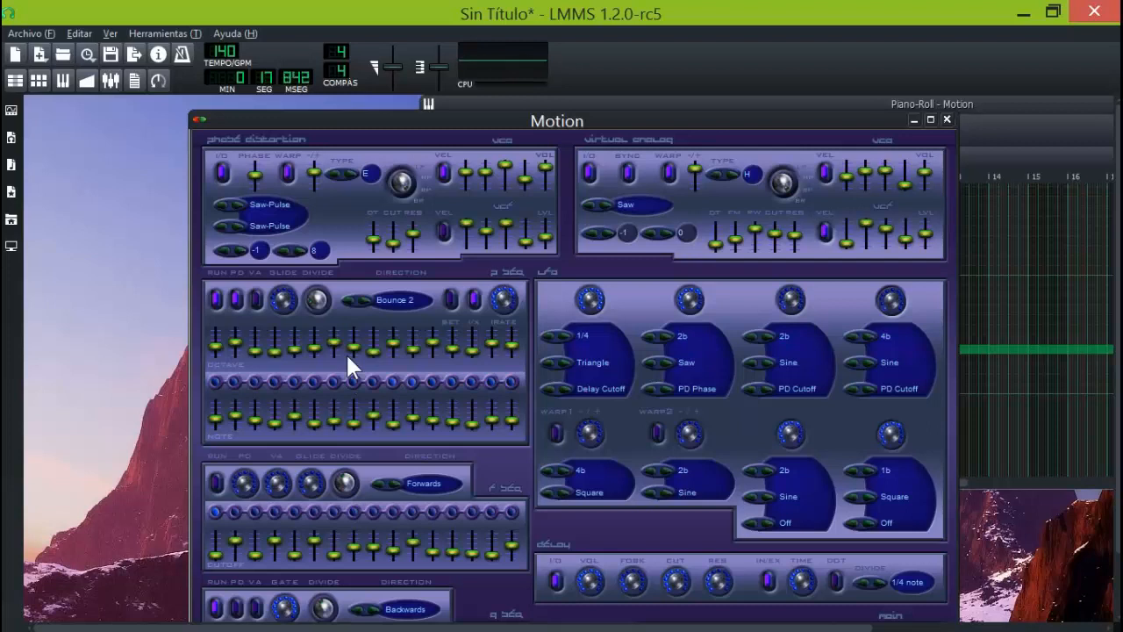
Set the filter sequencer's direction to Backwards.
{"action": "scroll", "coordinate": [391, 479], "scroll_direction": "down", "scroll_amount": 1}
{"action": "scroll", "coordinate": [1118, 395], "scroll_direction": "down", "scroll_amount": 2}
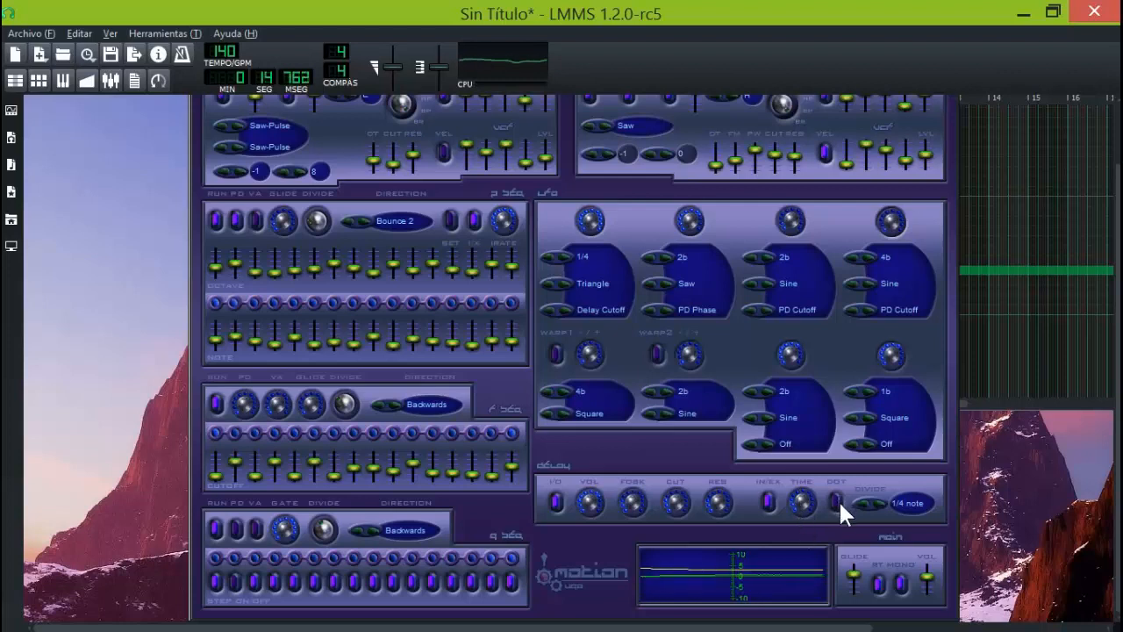
Set the delay's divide to 1/16 note and slightly lower the main section's volume slider.
{"action": "scroll", "coordinate": [876, 502], "scroll_direction": "down", "scroll_amount": 1}
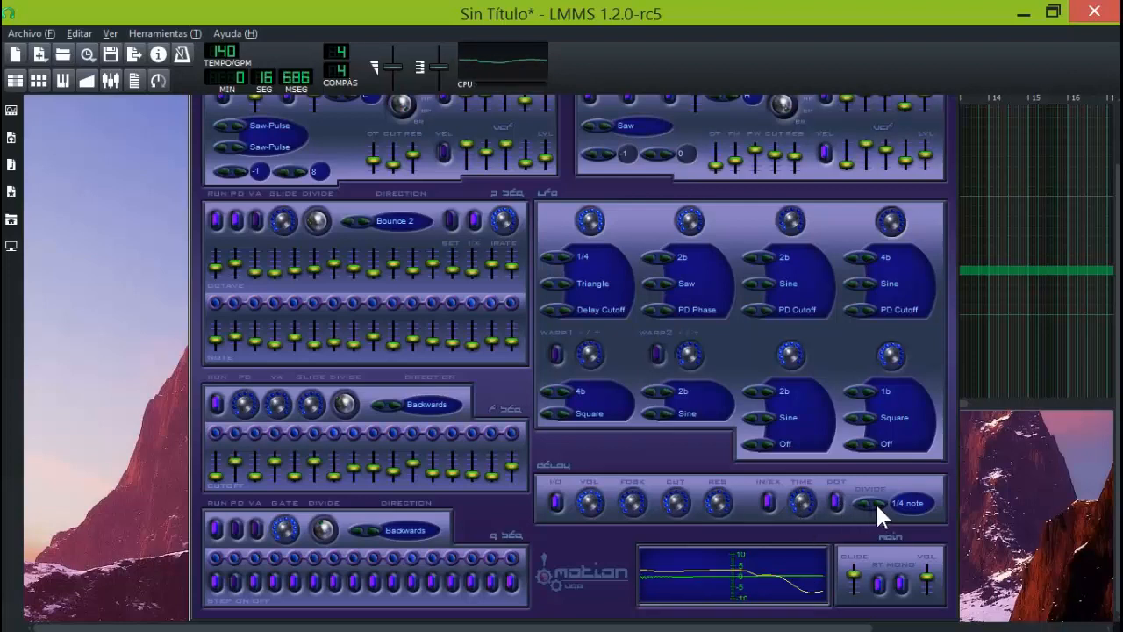
{"action": "scroll", "coordinate": [877, 502], "scroll_direction": "down", "scroll_amount": 1}
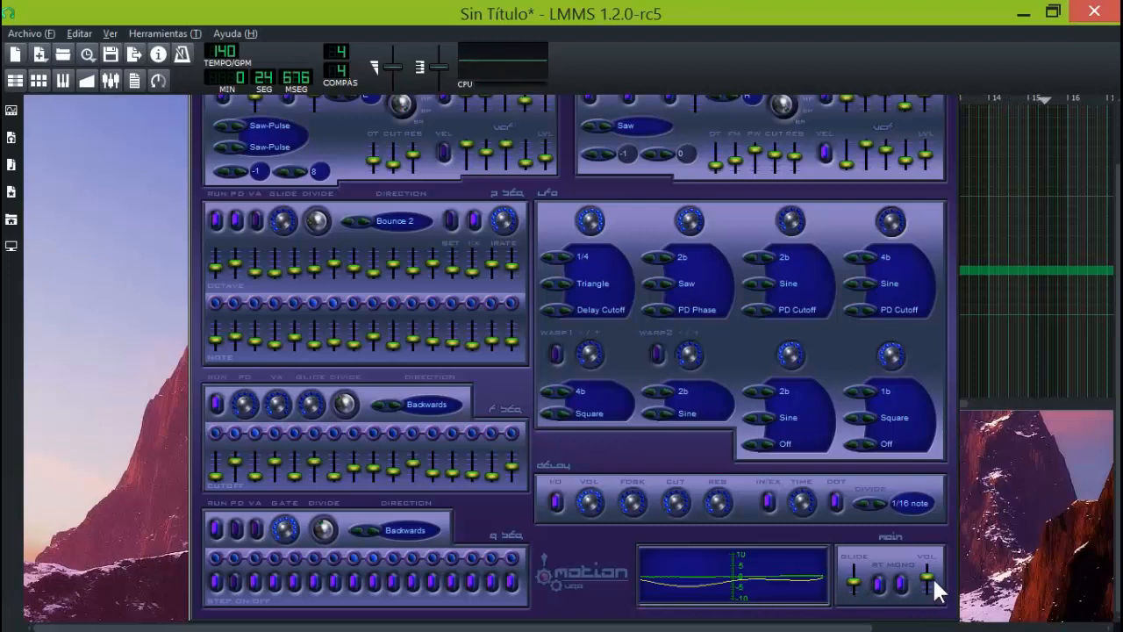
{"action": "left_click_drag", "start_coordinate": [927, 574], "coordinate": [926, 591]}
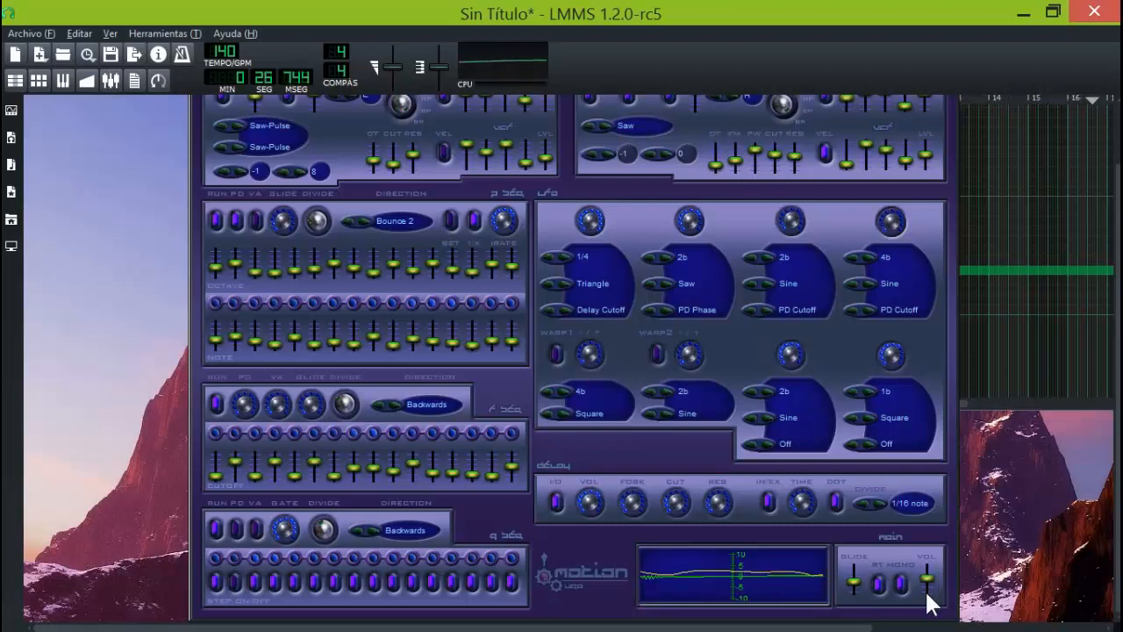
Set the delay's divide to 1/64 note and the lower row's second LFO waveform to Square.
{"action": "left_click", "coordinate": [880, 503]}
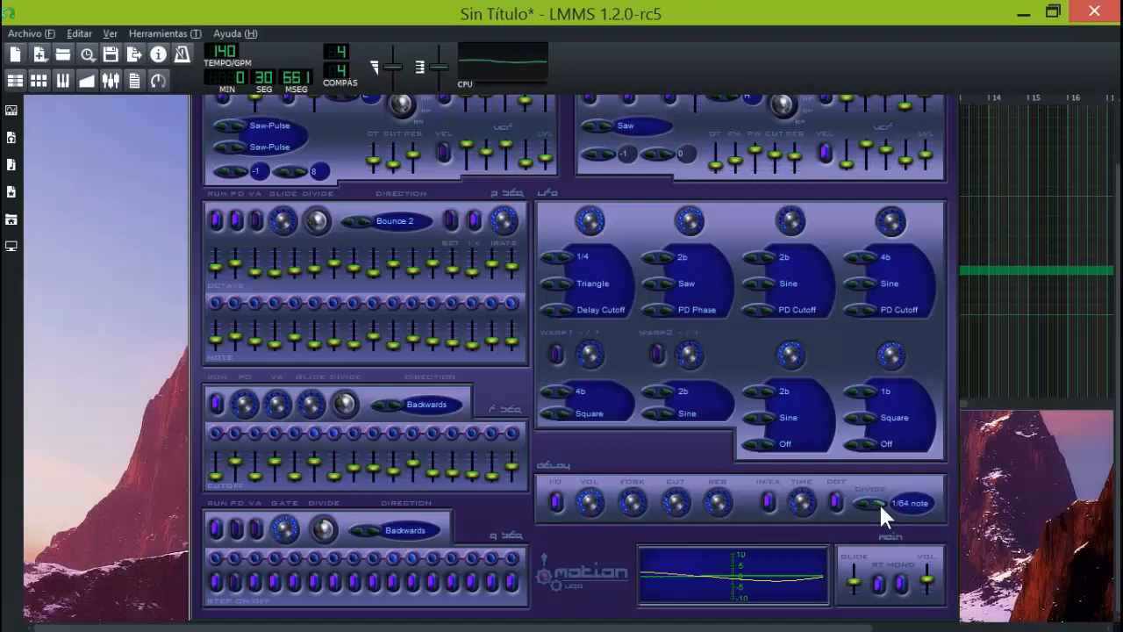
{"action": "left_click", "coordinate": [879, 502]}
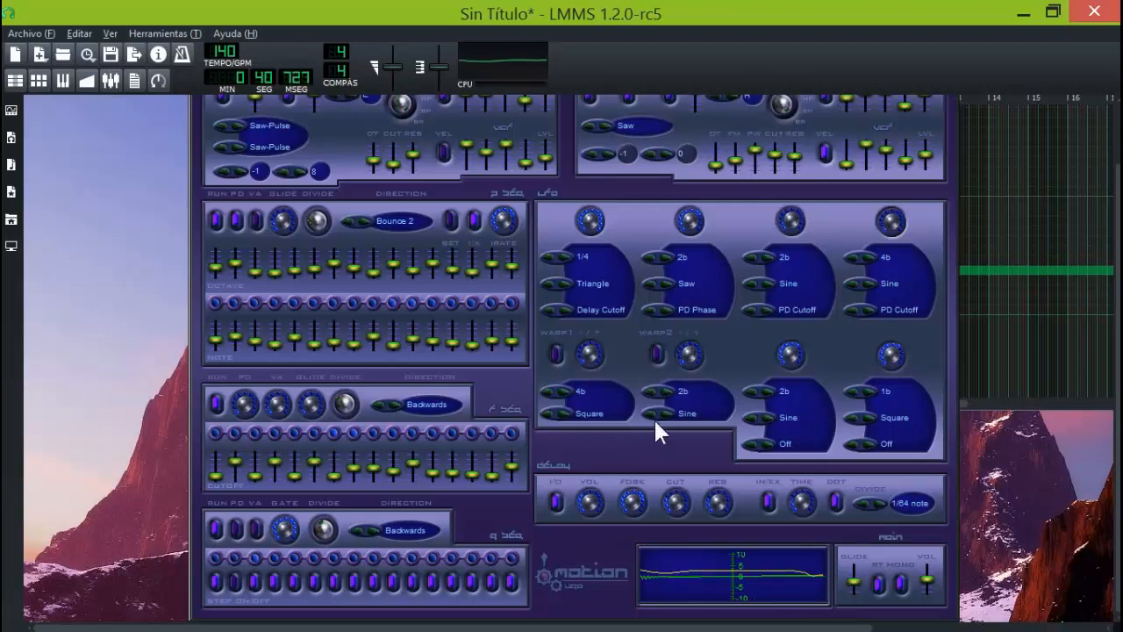
{"action": "scroll", "coordinate": [665, 409], "scroll_direction": "down", "scroll_amount": 4}
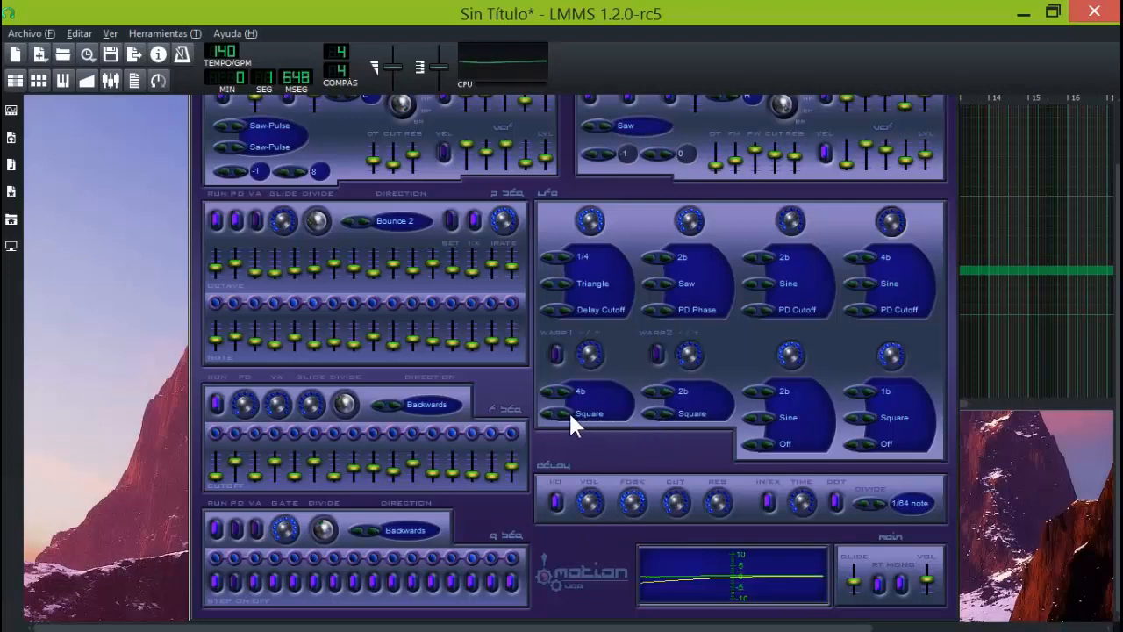
Set the Warp1 LFO's waveform to Ramp.
{"action": "scroll", "coordinate": [566, 410], "scroll_direction": "up", "scroll_amount": 2}
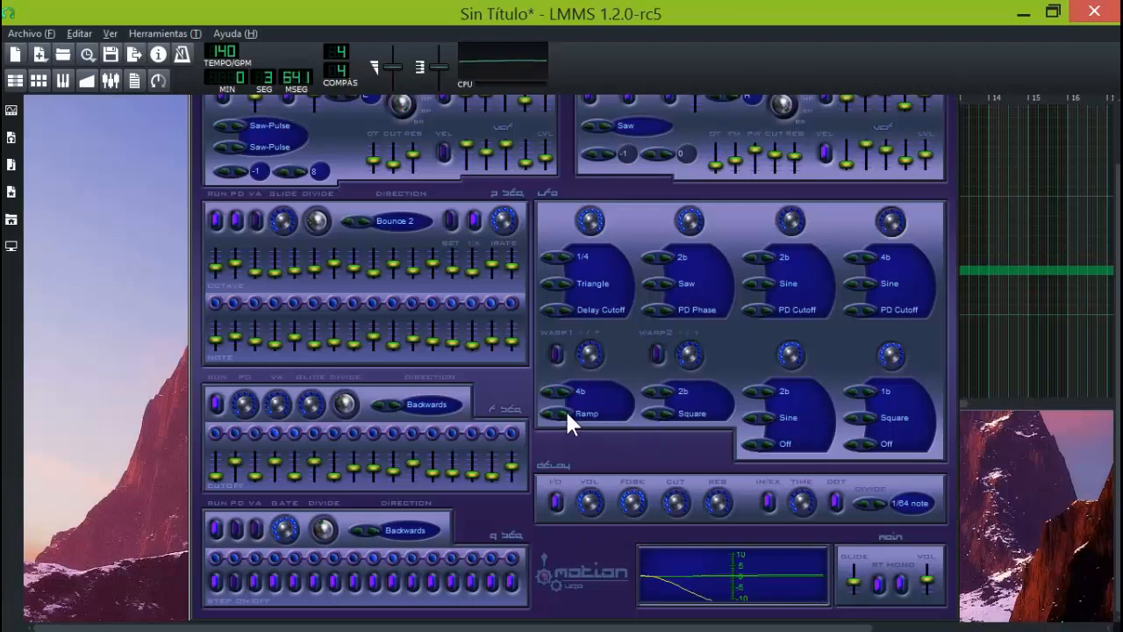
{"action": "scroll", "coordinate": [562, 413], "scroll_direction": "up", "scroll_amount": 1}
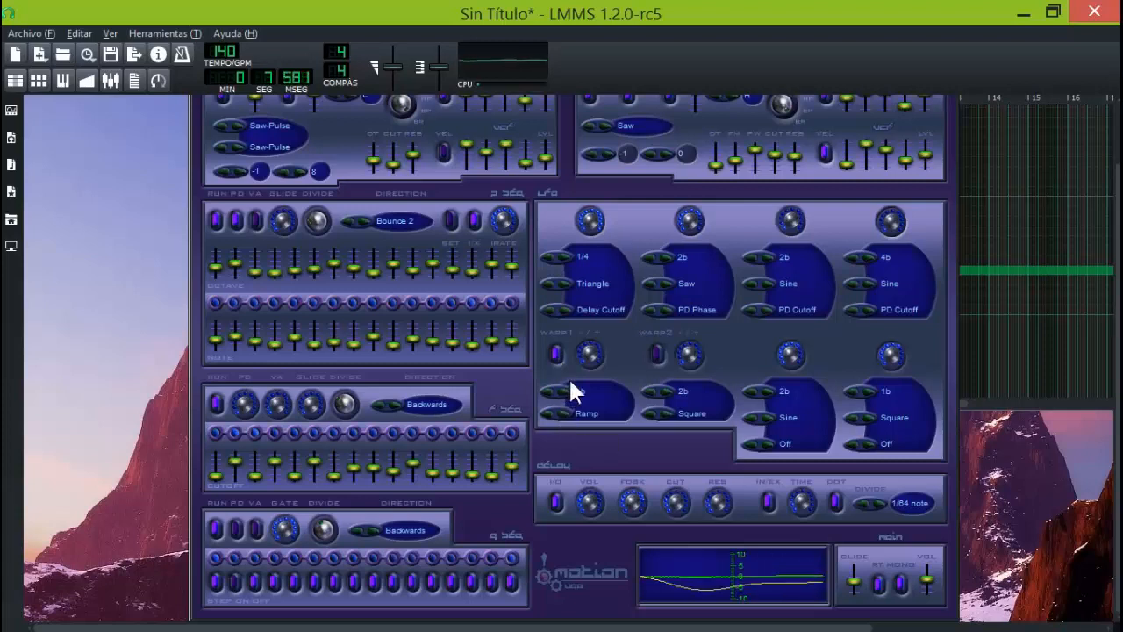
{"action": "left_click", "coordinate": [656, 354]}
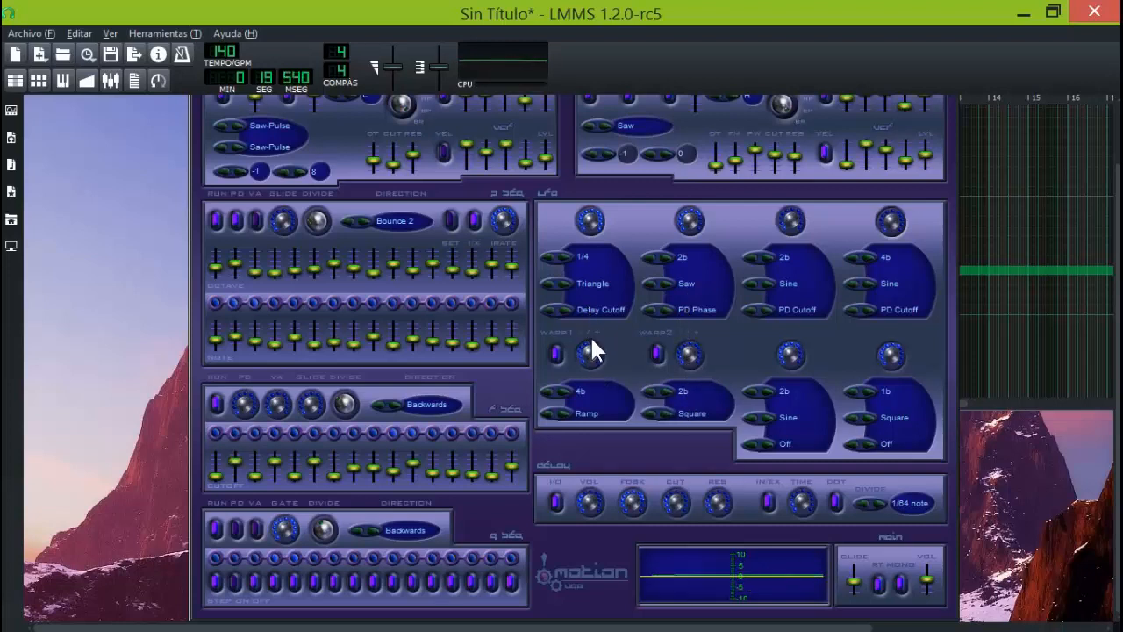
Set the upper row's first LFO to a Saw waveform at rate 1/8 and its second LFO to Ramp at 2/1.
{"action": "left_click", "coordinate": [562, 281]}
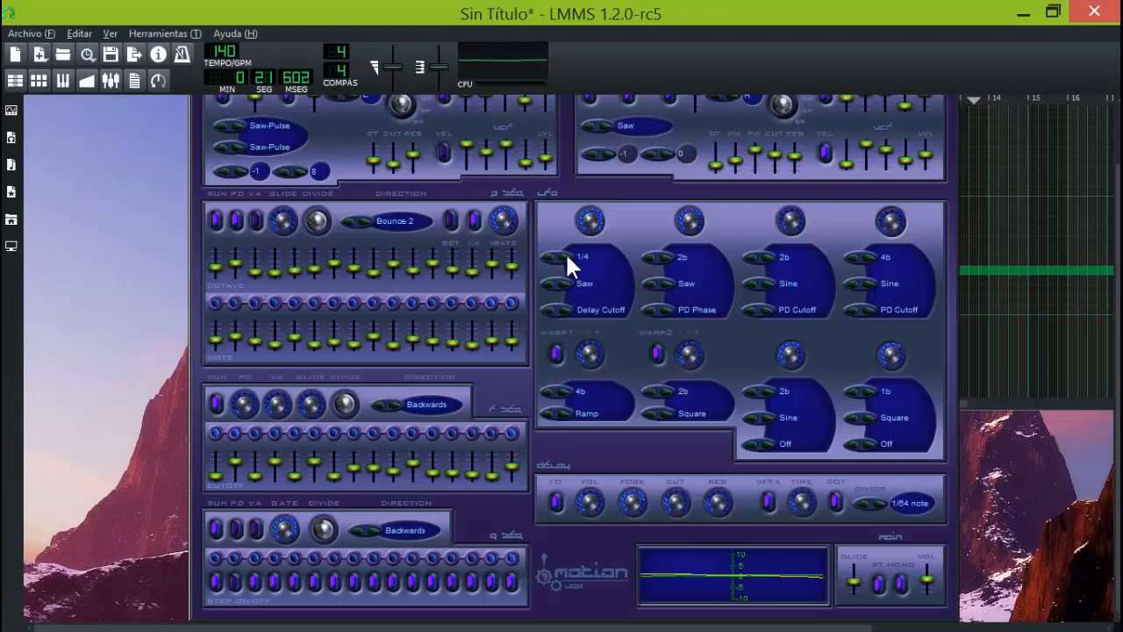
{"action": "left_click", "coordinate": [565, 254]}
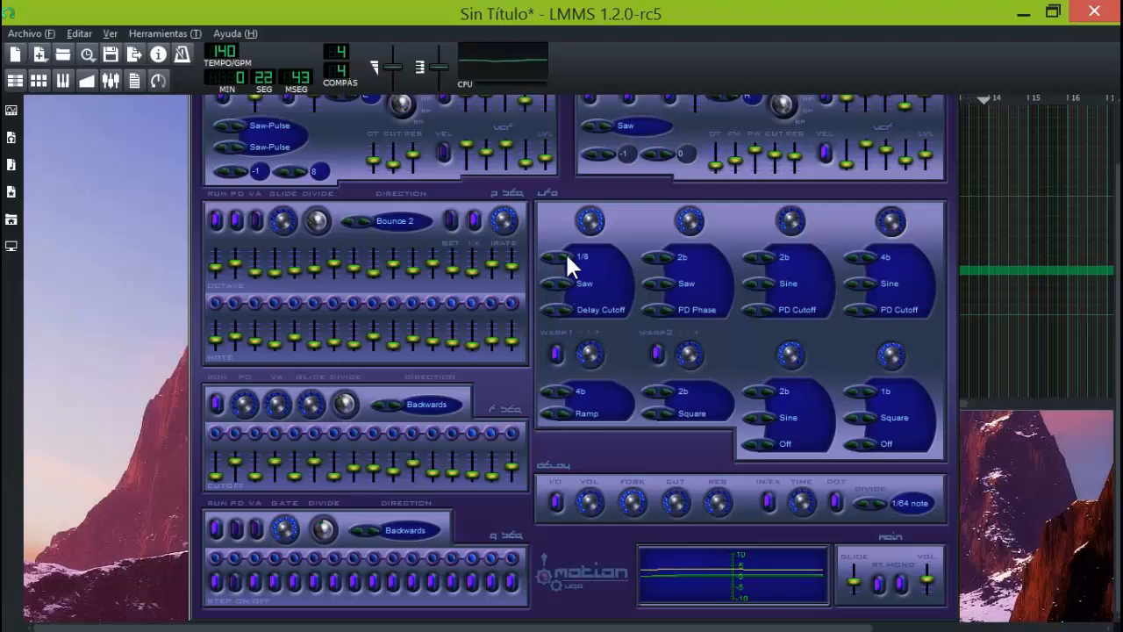
{"action": "left_click", "coordinate": [666, 251]}
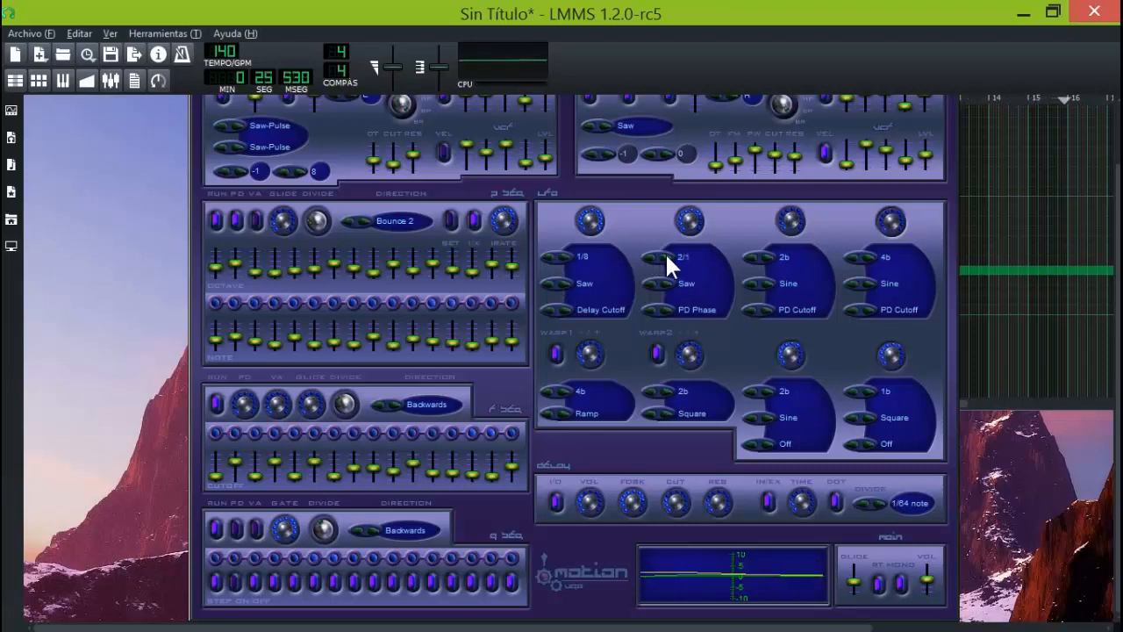
{"action": "left_click", "coordinate": [667, 279]}
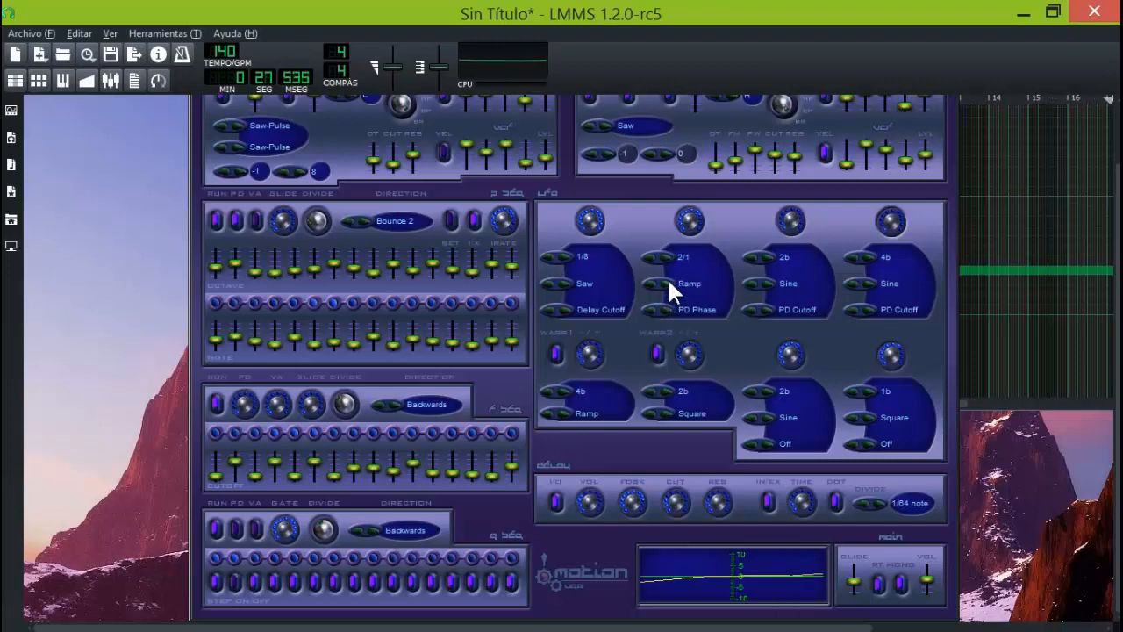
Cycle the waveforms of the upper row's first and second LFOs until both are set to Sine.
{"action": "left_click", "coordinate": [568, 281]}
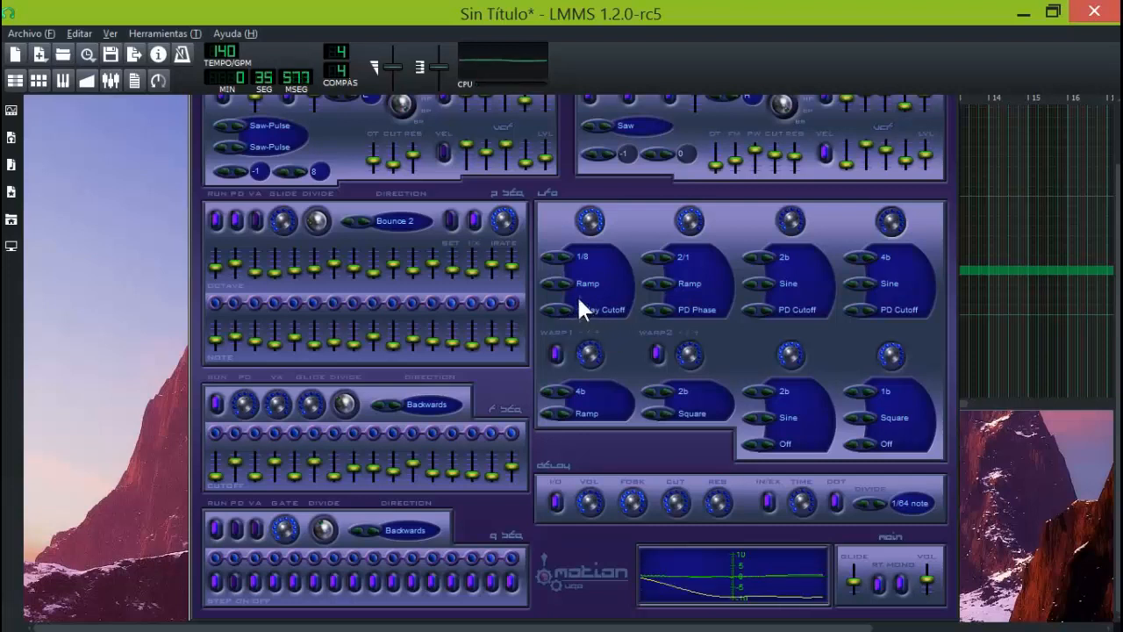
{"action": "left_click", "coordinate": [566, 280]}
{"action": "left_click", "coordinate": [566, 280]}
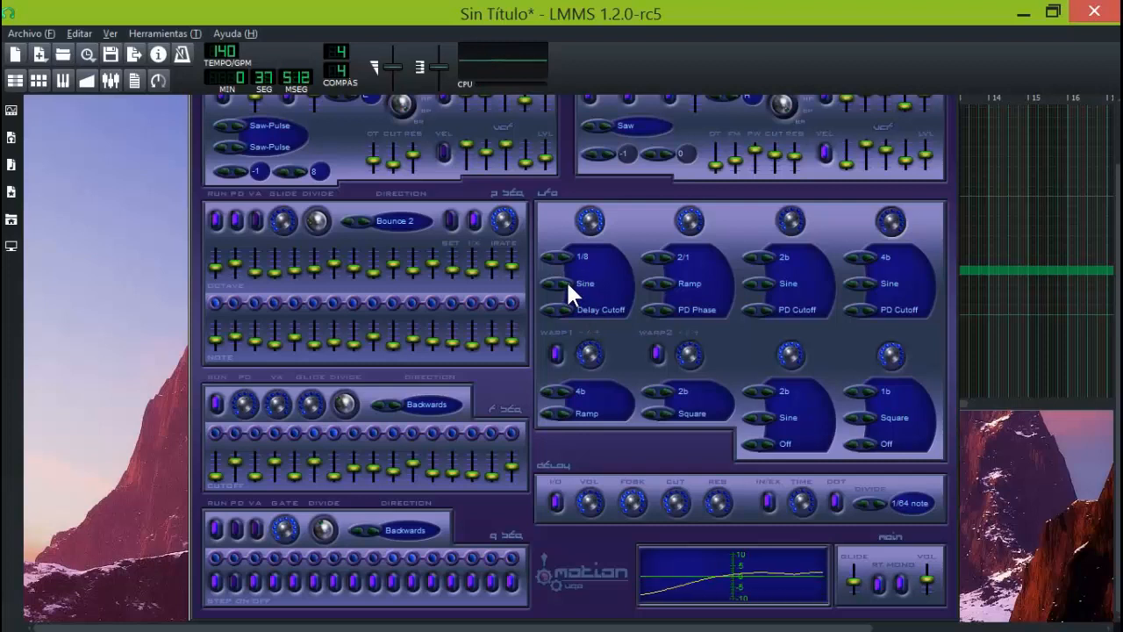
{"action": "left_click", "coordinate": [669, 283]}
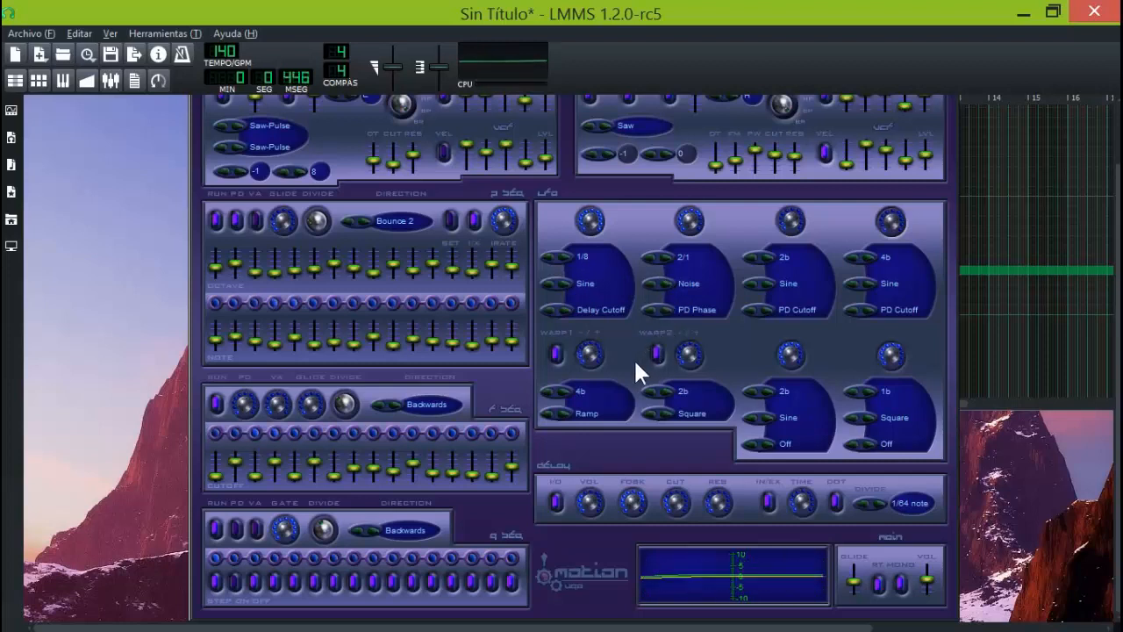
{"action": "left_click", "coordinate": [667, 280]}
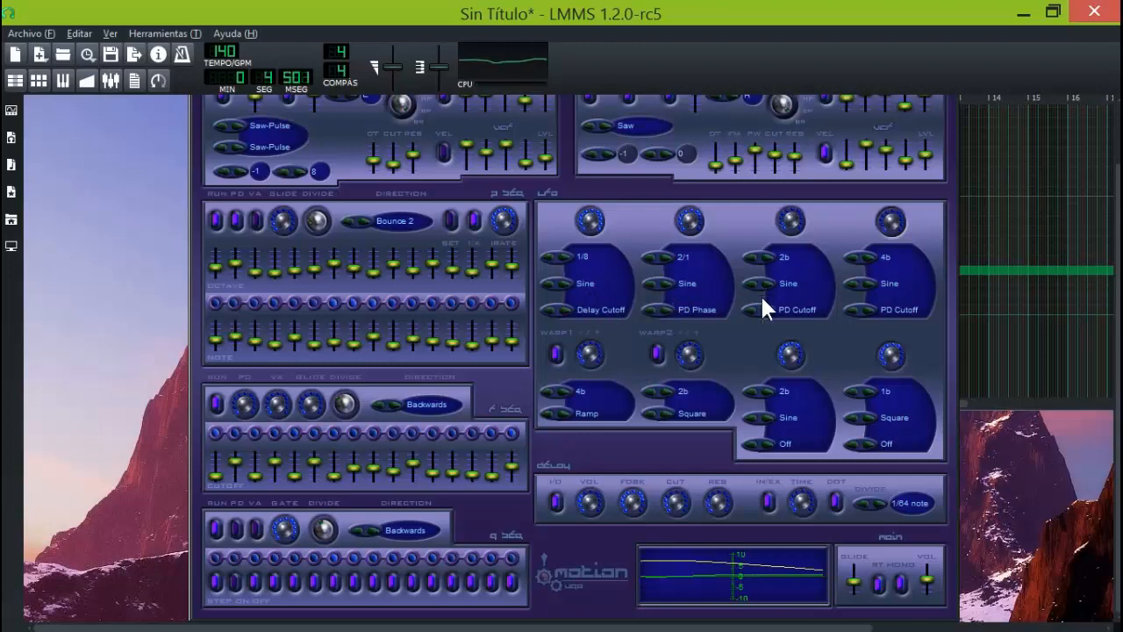
Set the upper row's third LFO waveform to Triangle and its fourth LFO waveform to Ramp.
{"action": "scroll", "coordinate": [768, 281], "scroll_direction": "down", "scroll_amount": 1}
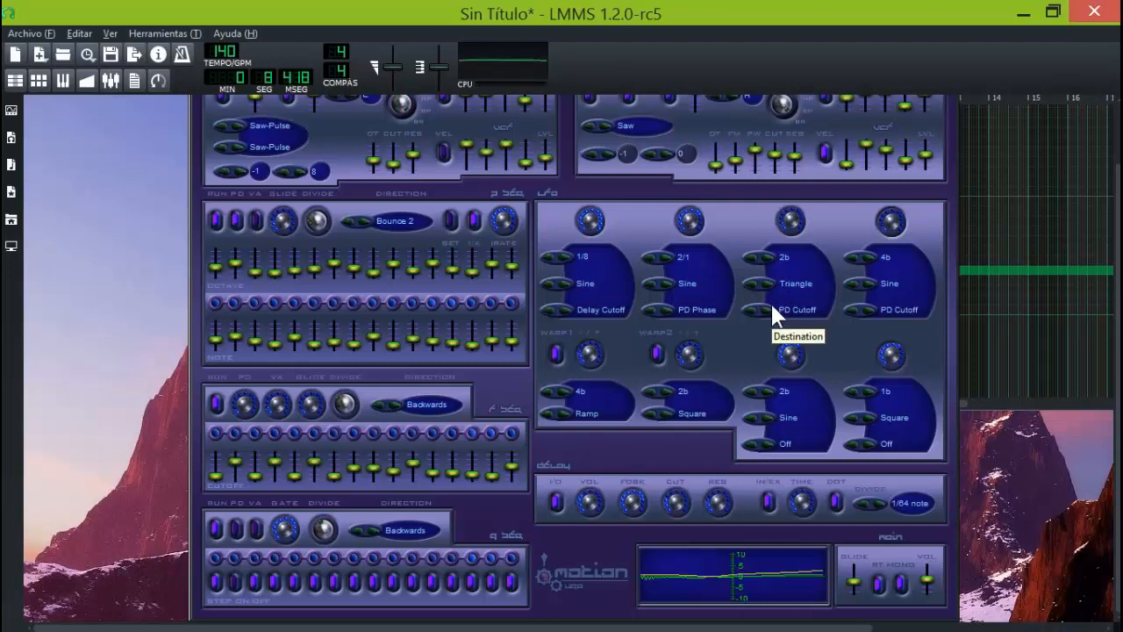
{"action": "scroll", "coordinate": [853, 279], "scroll_direction": "up", "scroll_amount": 1}
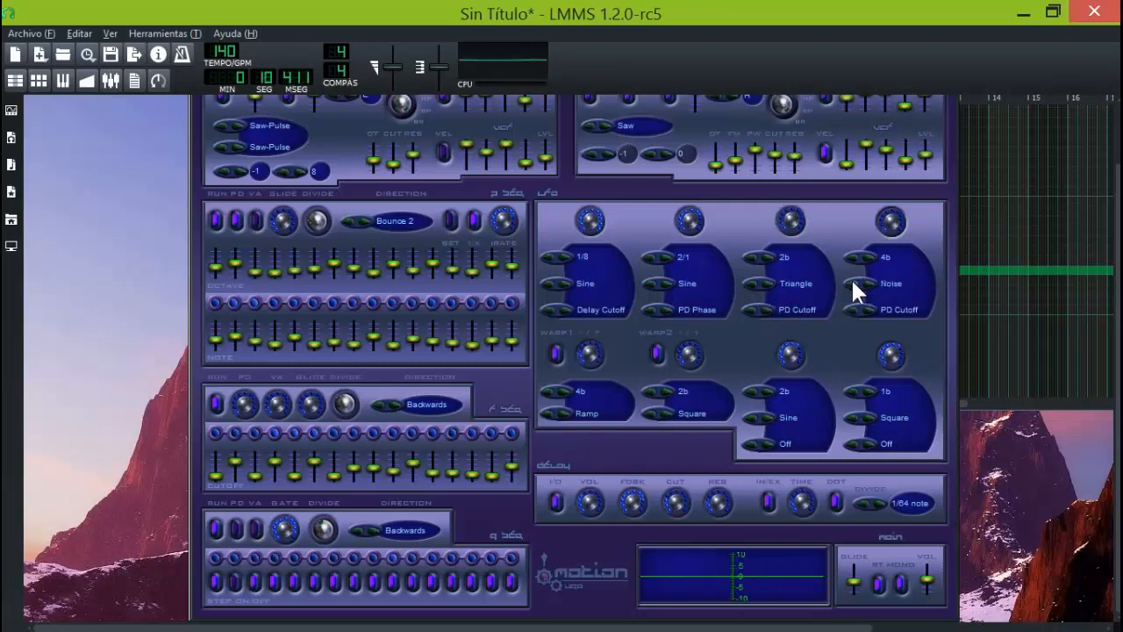
{"action": "scroll", "coordinate": [851, 278], "scroll_direction": "down", "scroll_amount": 4}
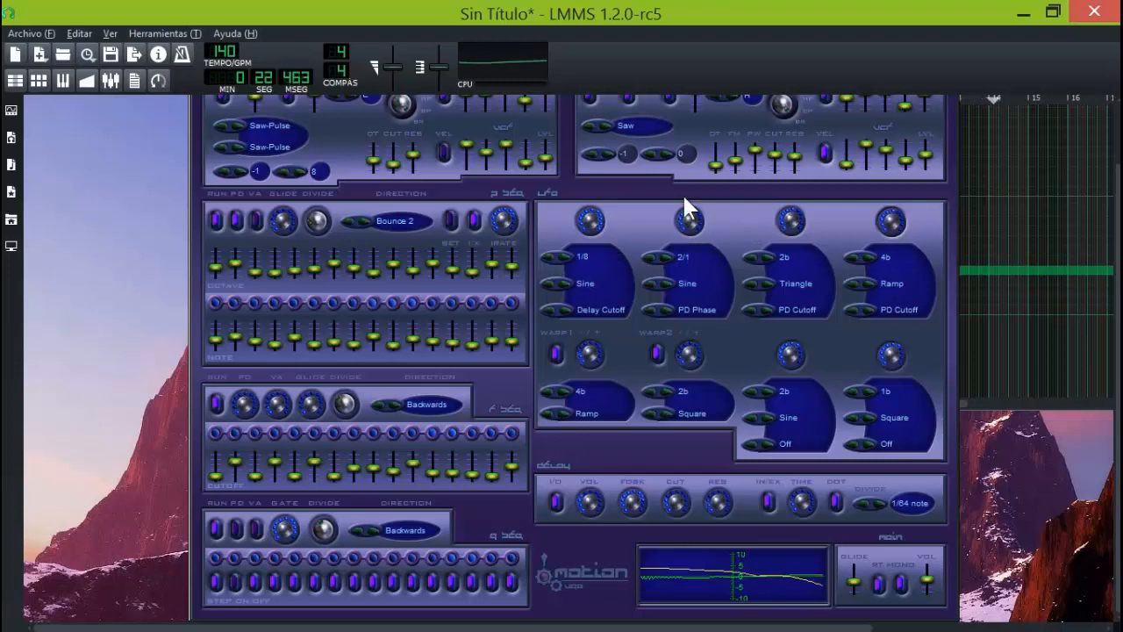
Set the upper row's second LFO to rate 1/4 with VA Cutoff as its destination.
{"action": "left_click", "coordinate": [666, 254]}
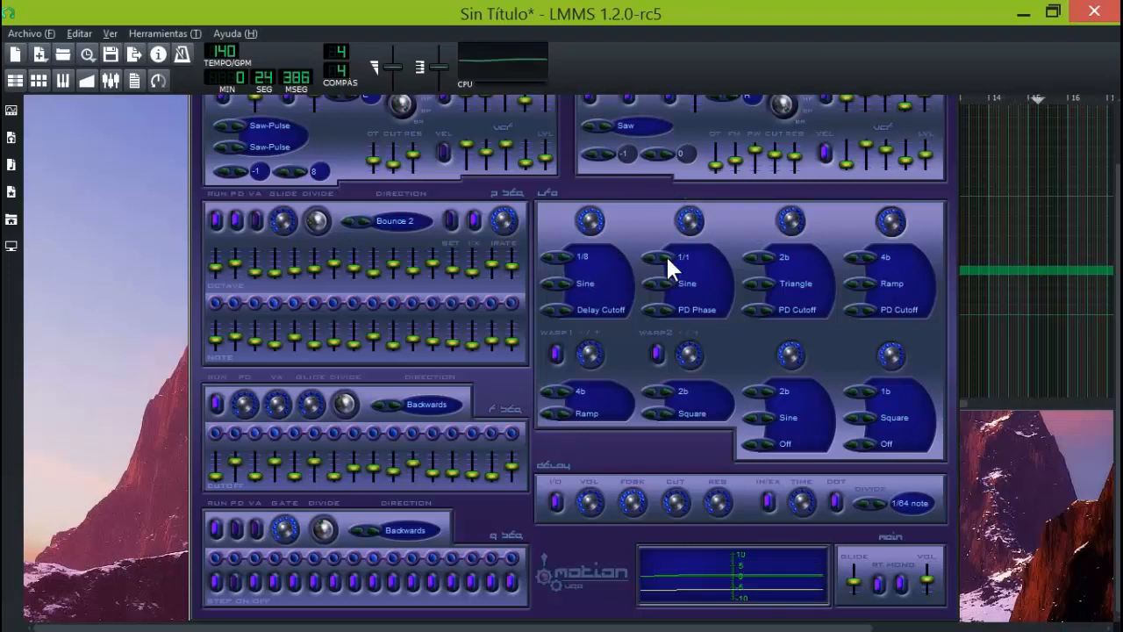
{"action": "left_click", "coordinate": [667, 303]}
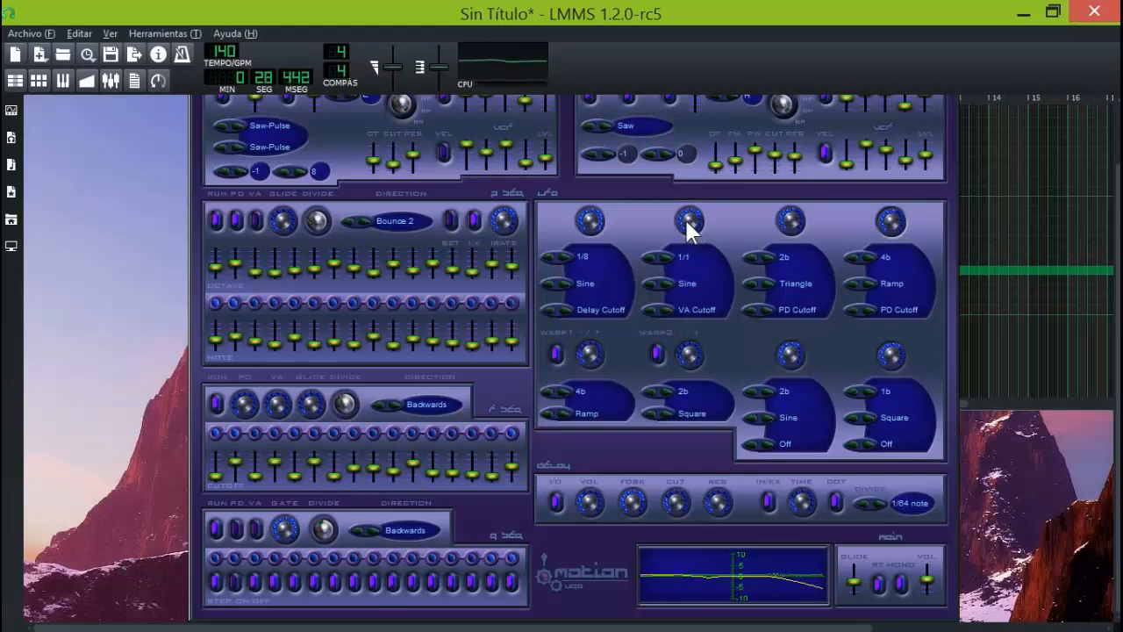
{"action": "left_click", "coordinate": [668, 254]}
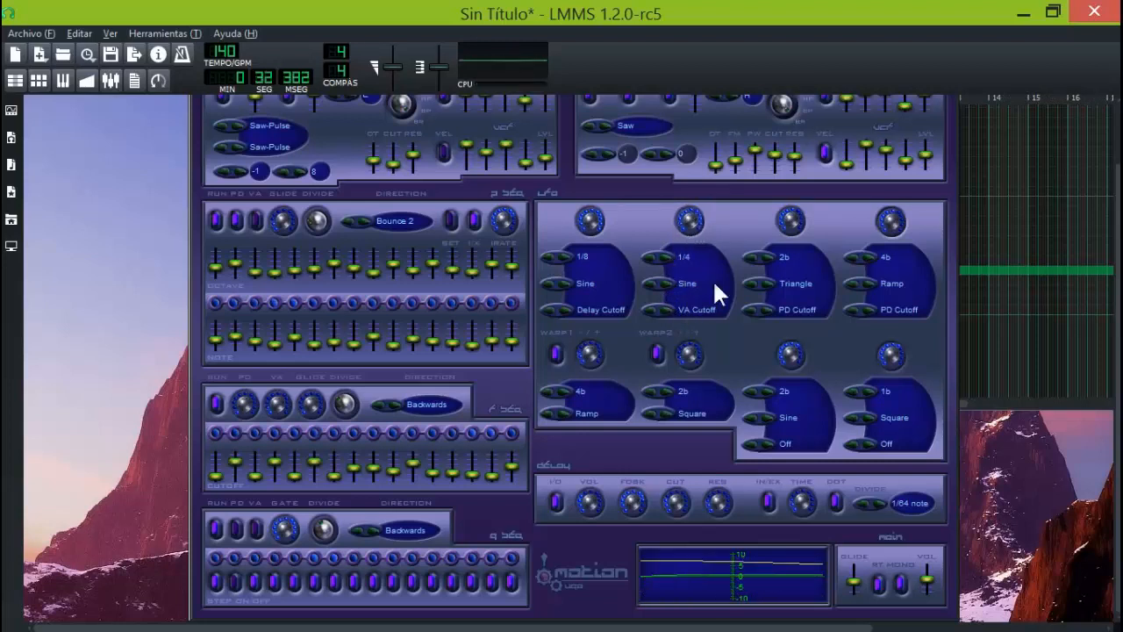
Set the upper row's third LFO rate to 1/12.
{"action": "left_click", "coordinate": [748, 255]}
{"action": "left_click", "coordinate": [750, 257]}
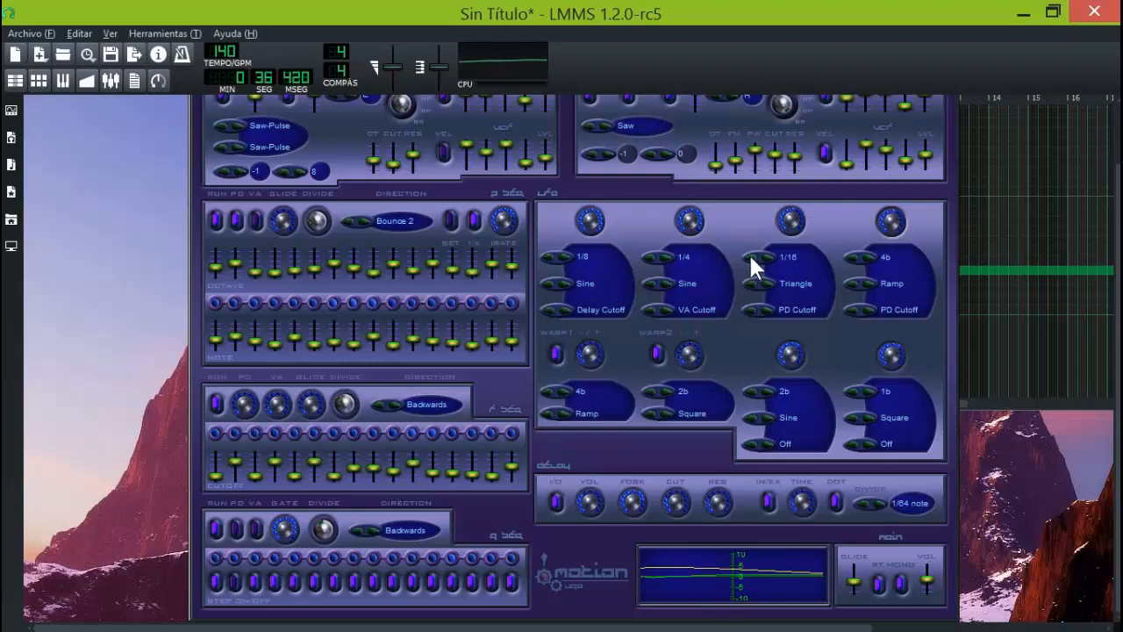
{"action": "left_click", "coordinate": [750, 257]}
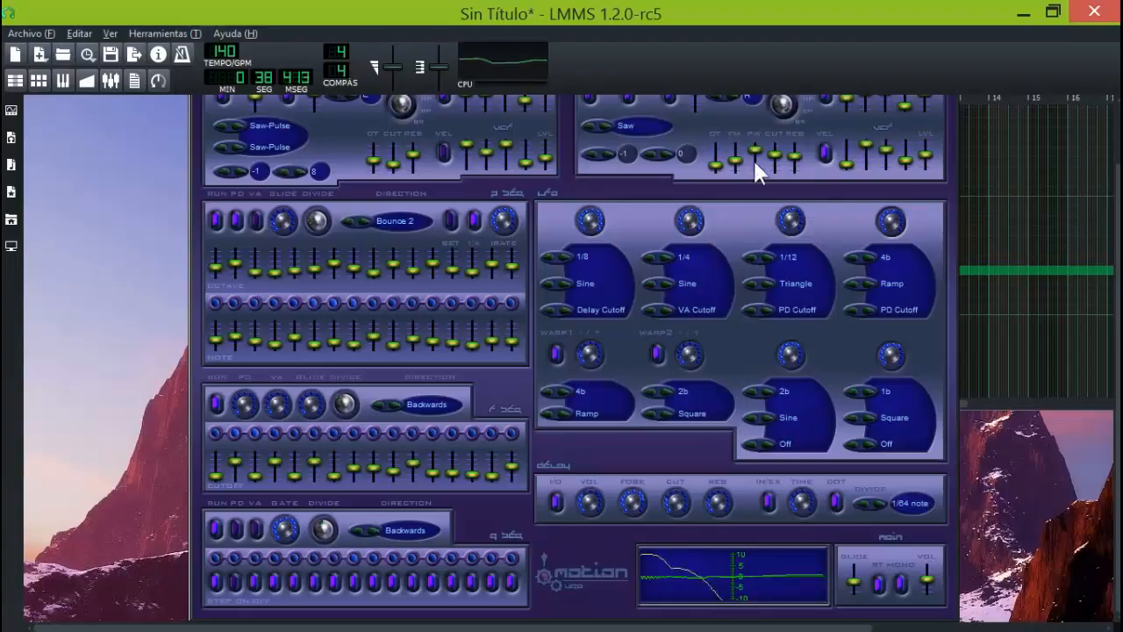